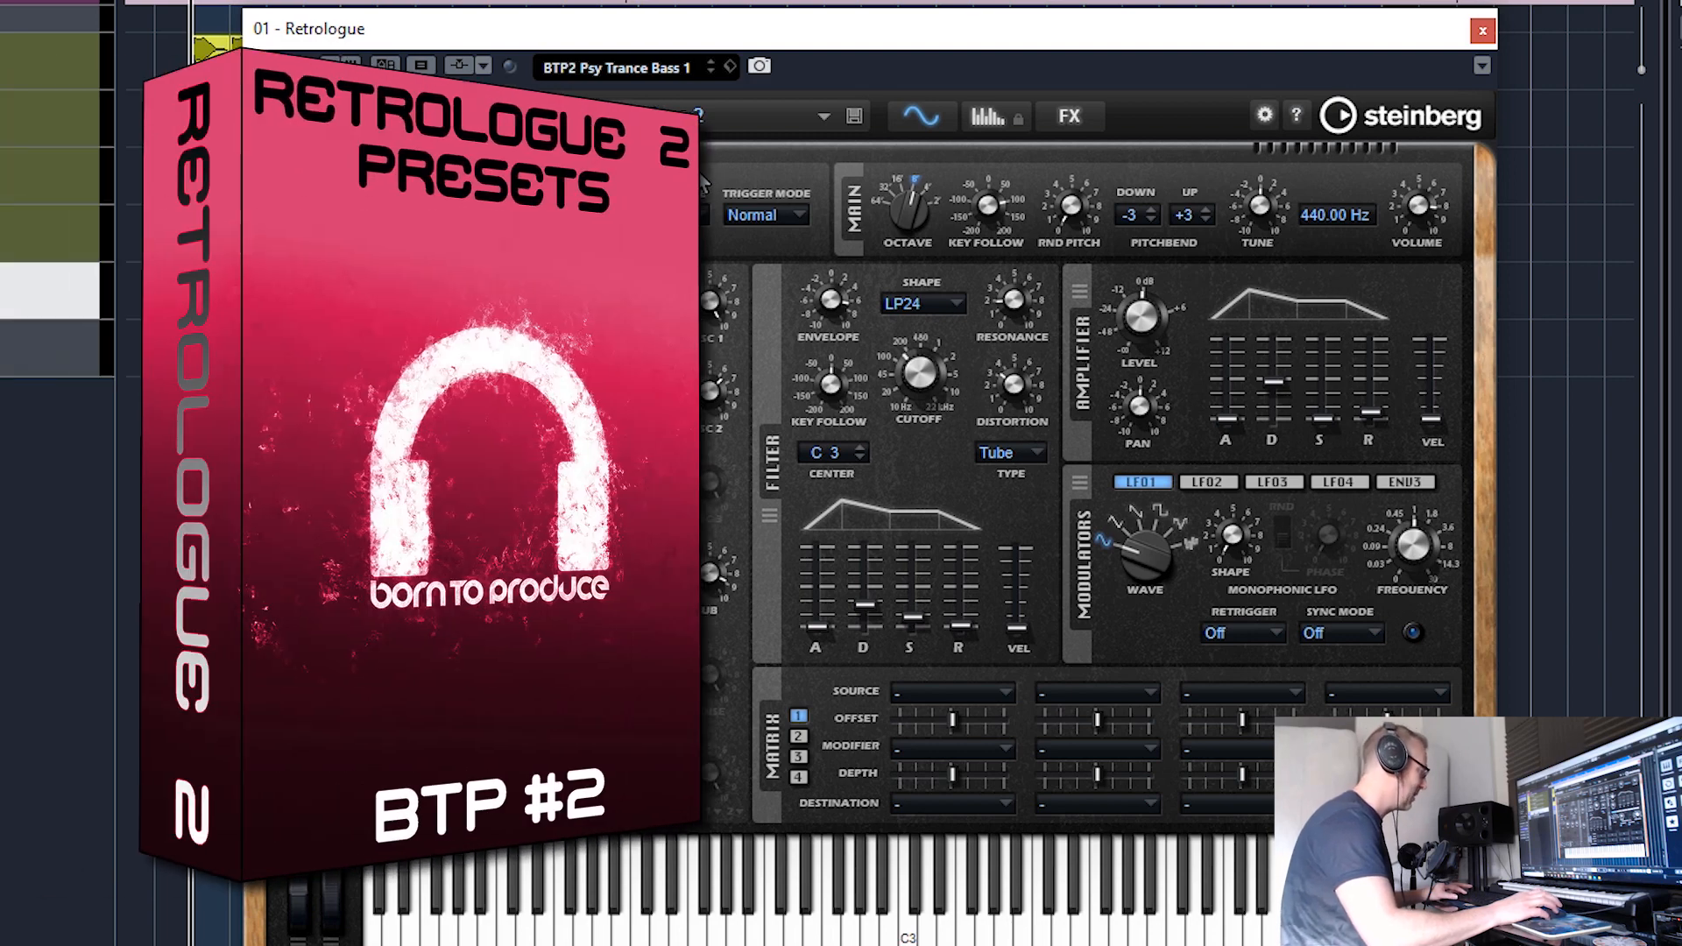
# - Look through the preset browser's "psy" results, then return to the loaded BTP2 Psy Trance Bass 2 patch
pyautogui.click(820, 117)
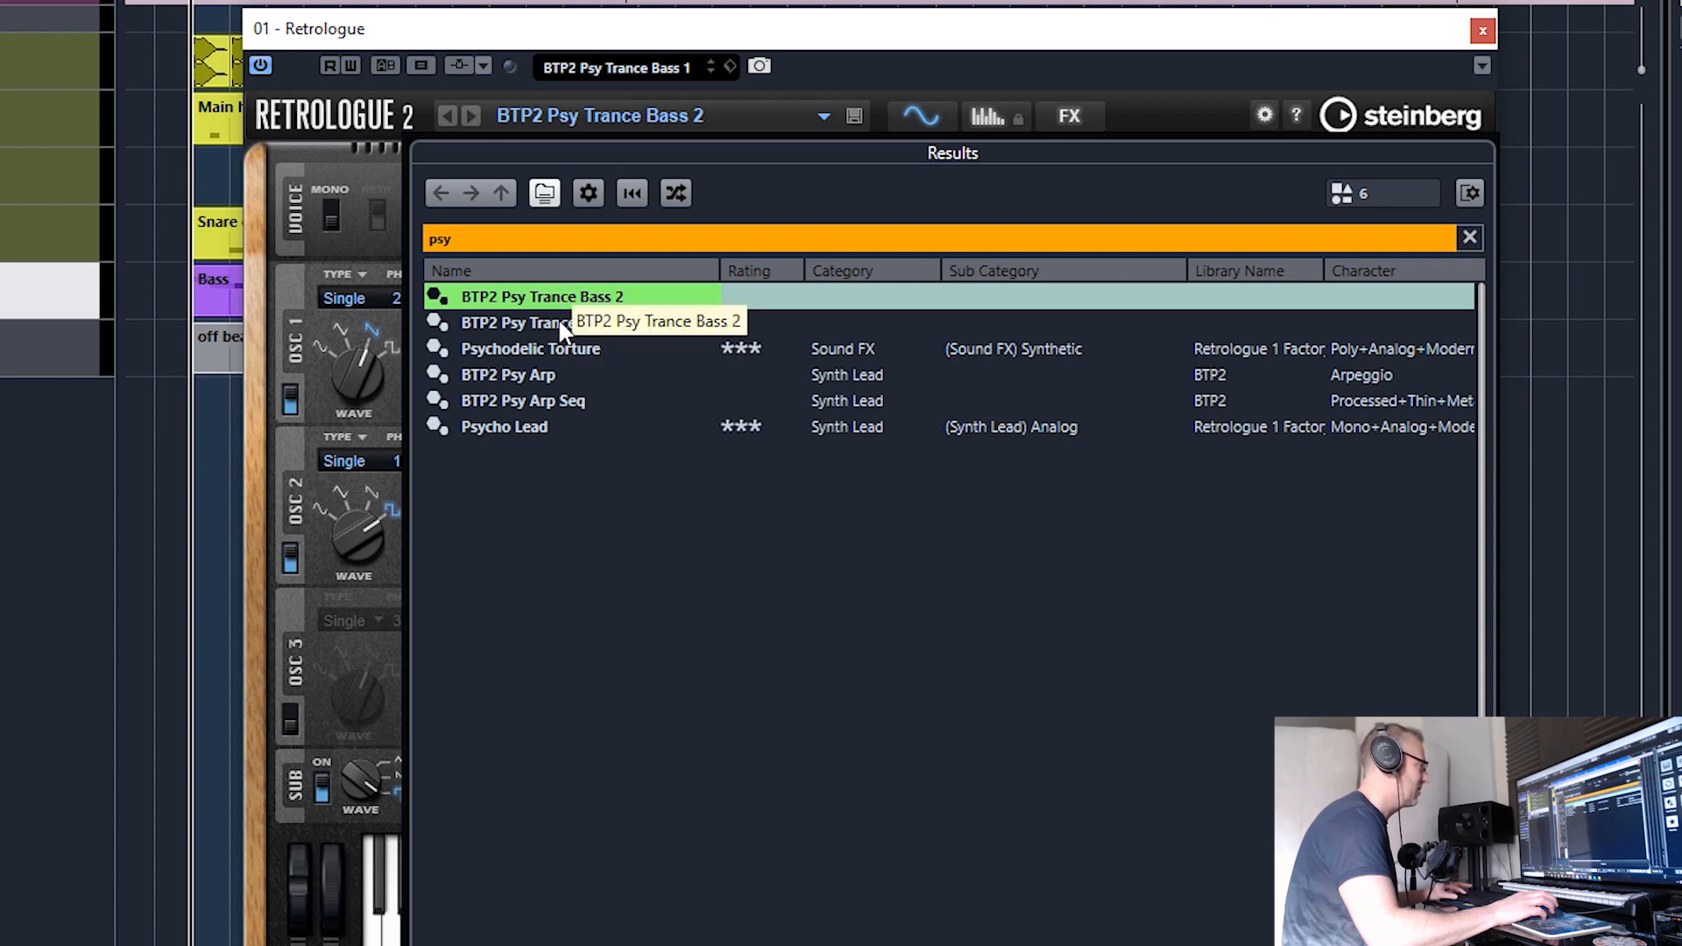
pyautogui.click(983, 57)
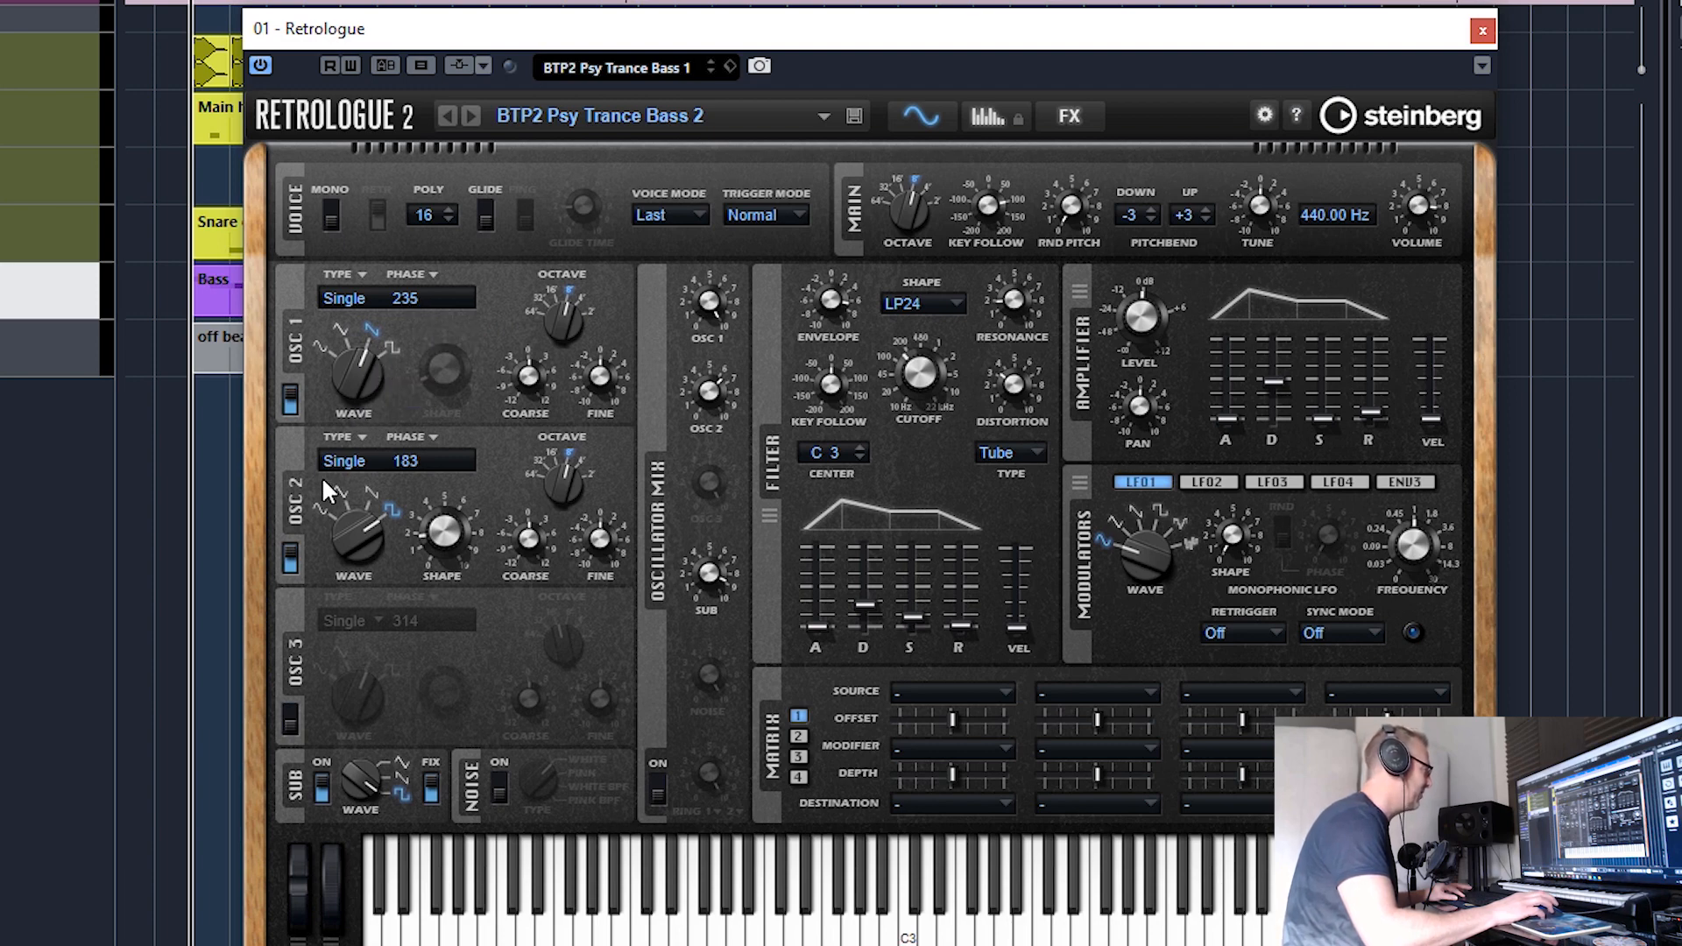
pyautogui.moveTo(1039, 340)
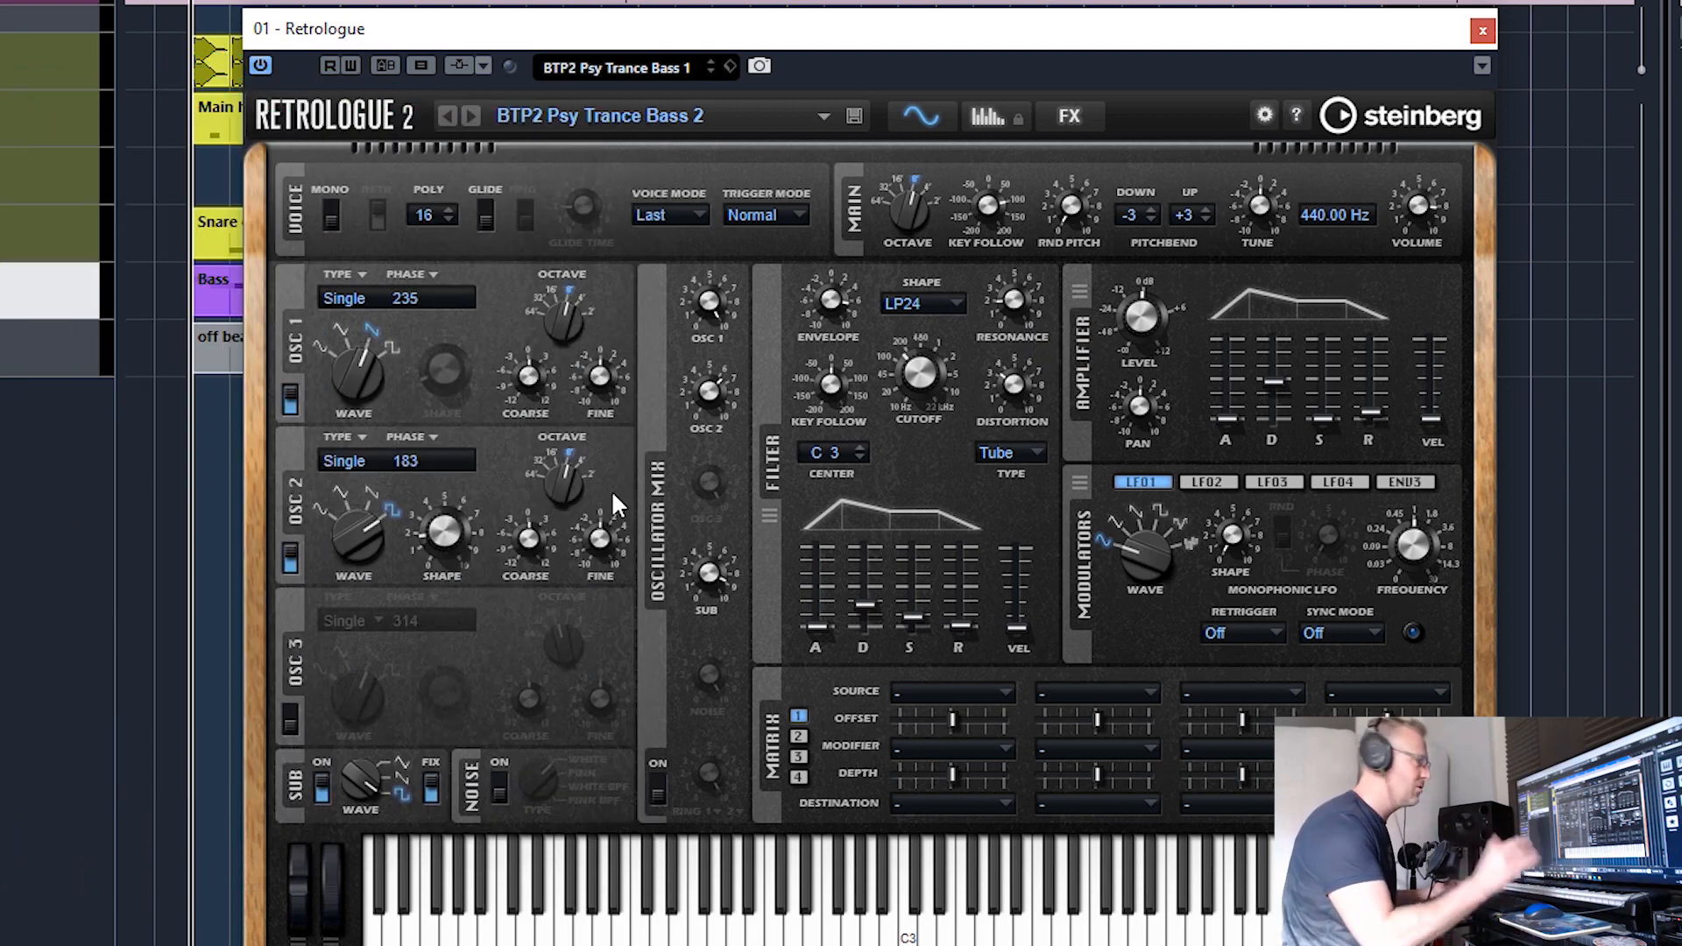
# - Audition Oscillator 1 with Free Phase and Random Phase, and return it to Fixed Phase
pyautogui.click(423, 274)
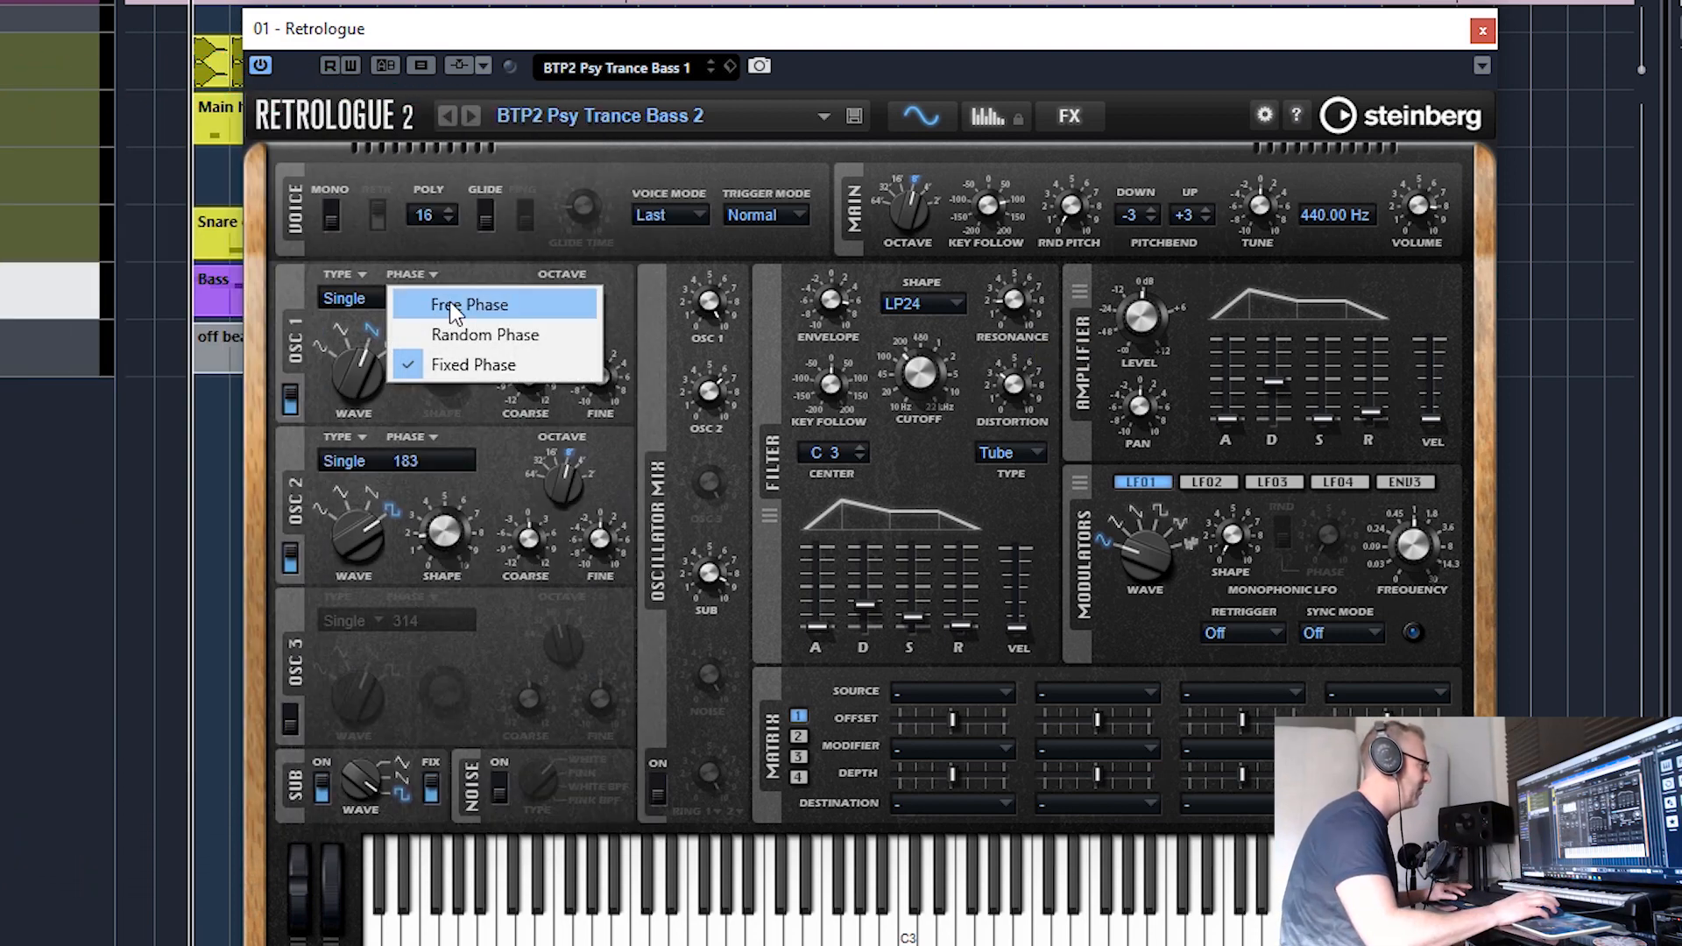
pyautogui.click(450, 303)
pyautogui.click(428, 273)
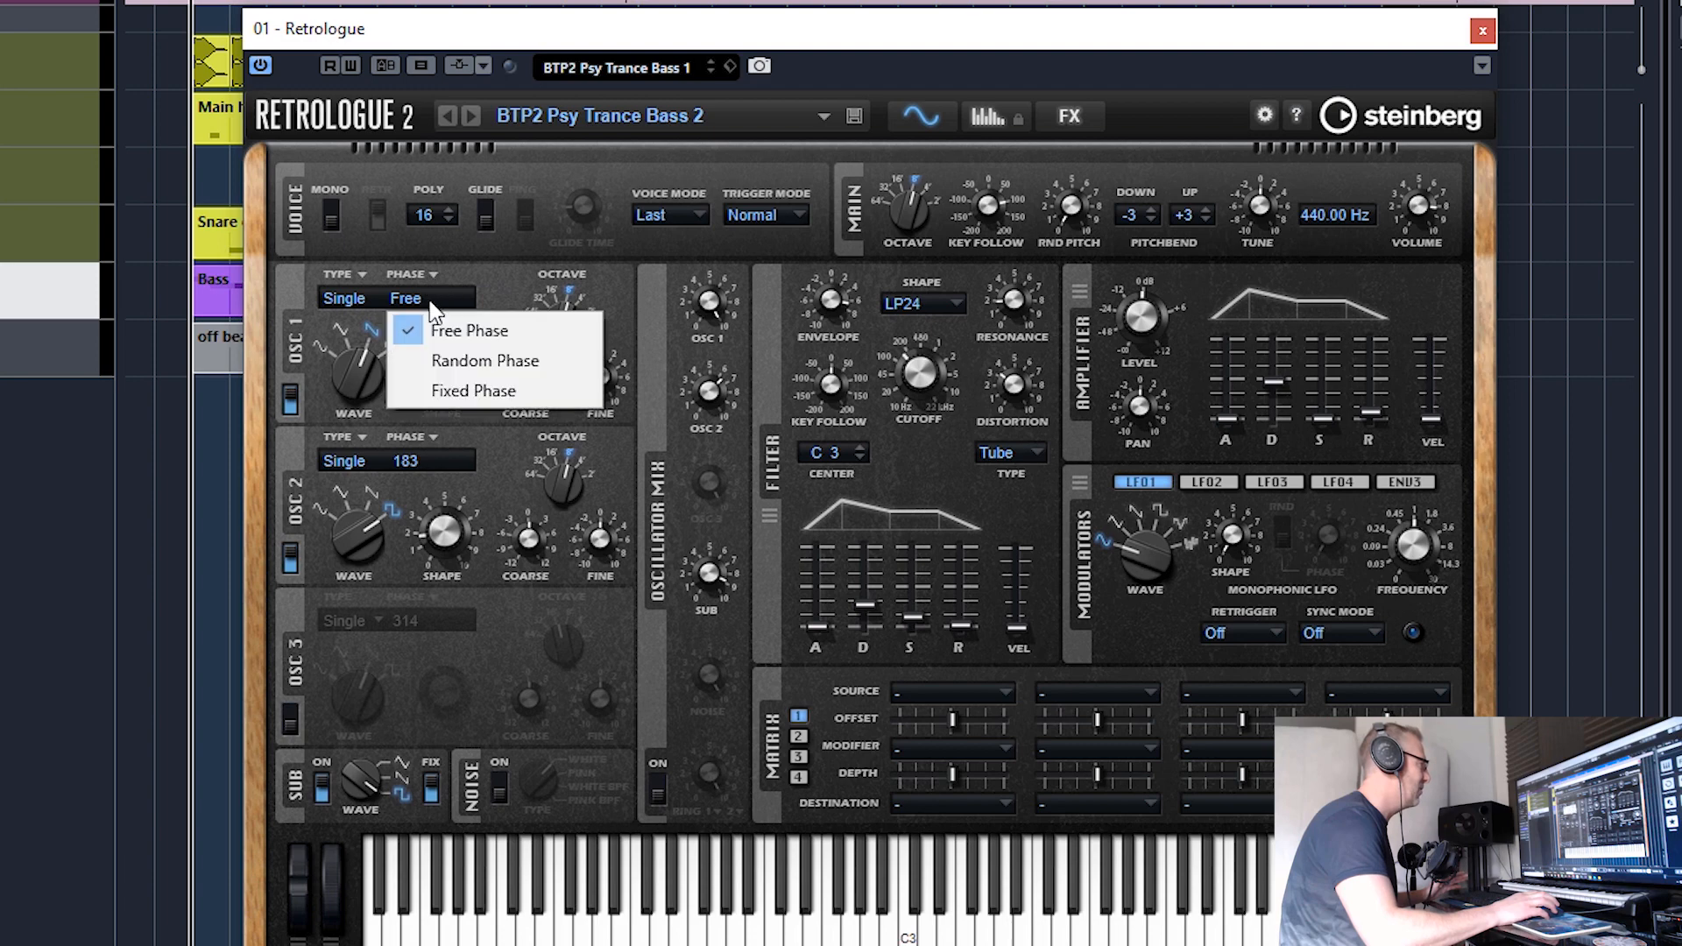
pyautogui.click(452, 355)
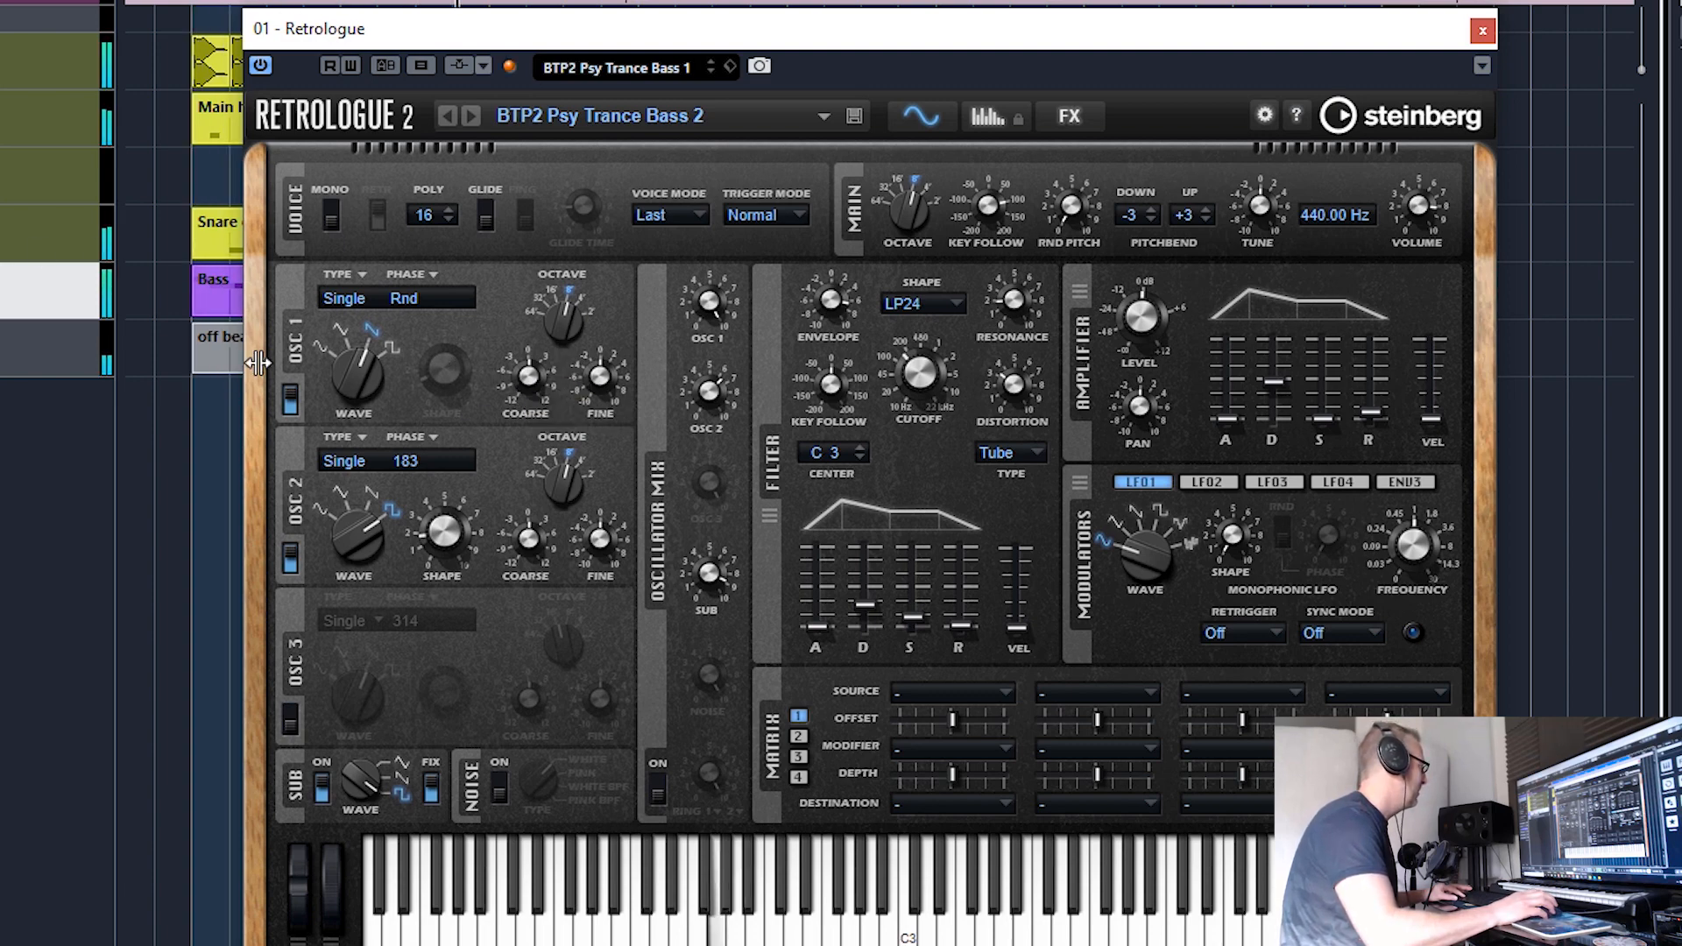
pyautogui.click(410, 298)
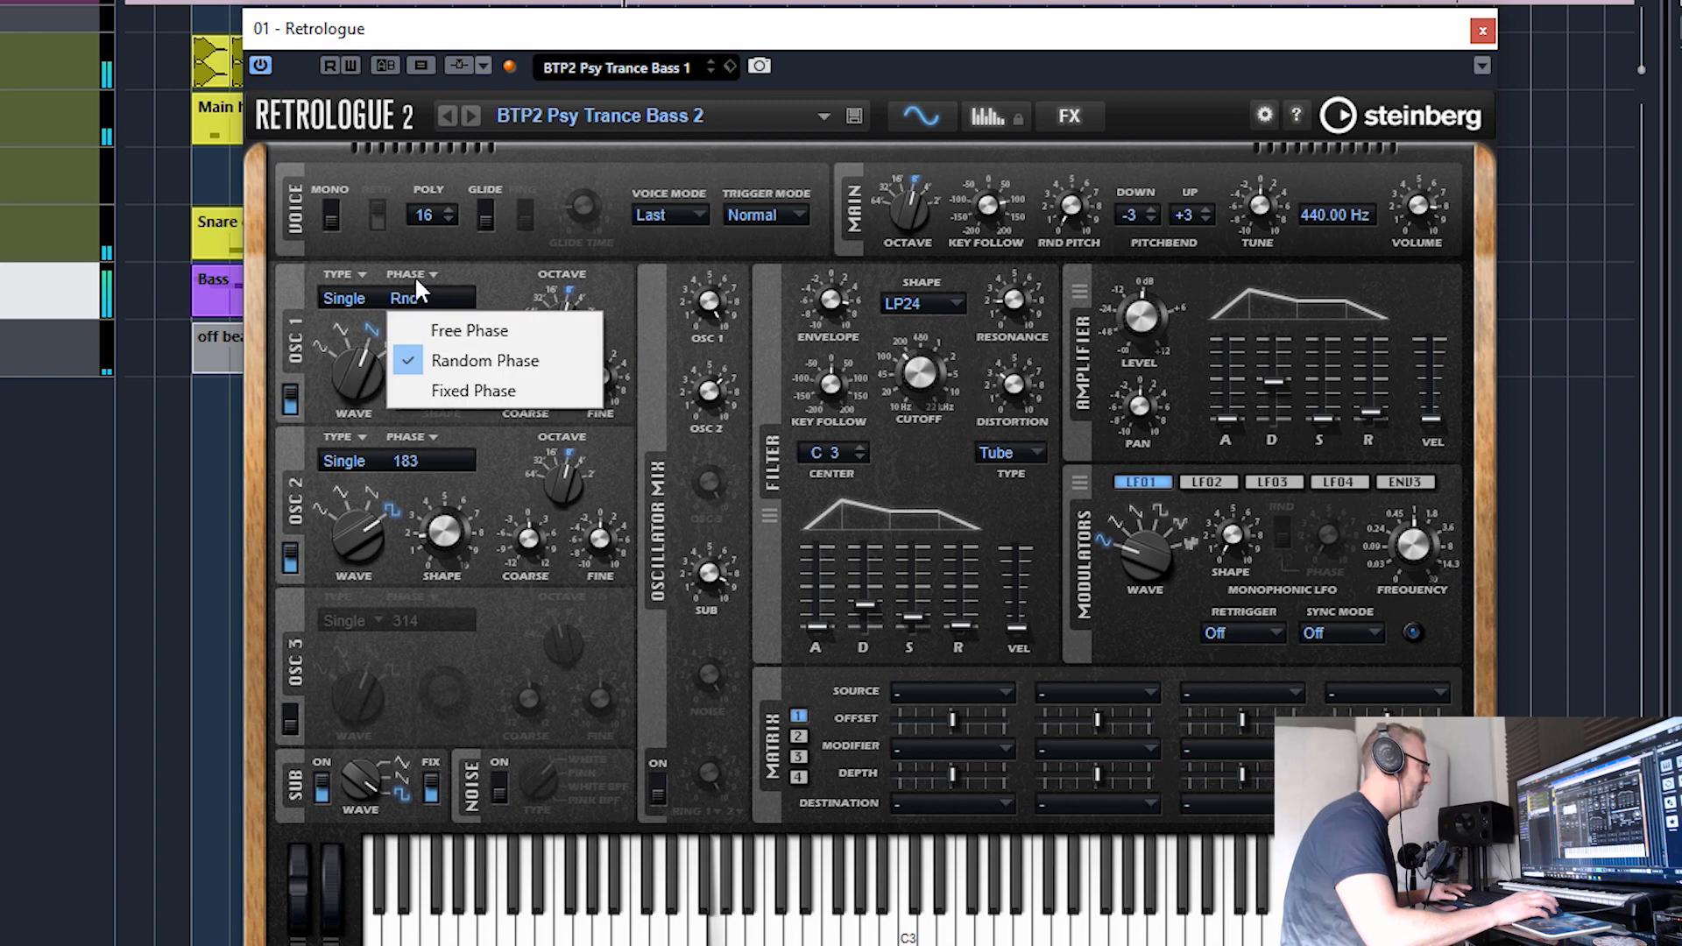
pyautogui.click(473, 391)
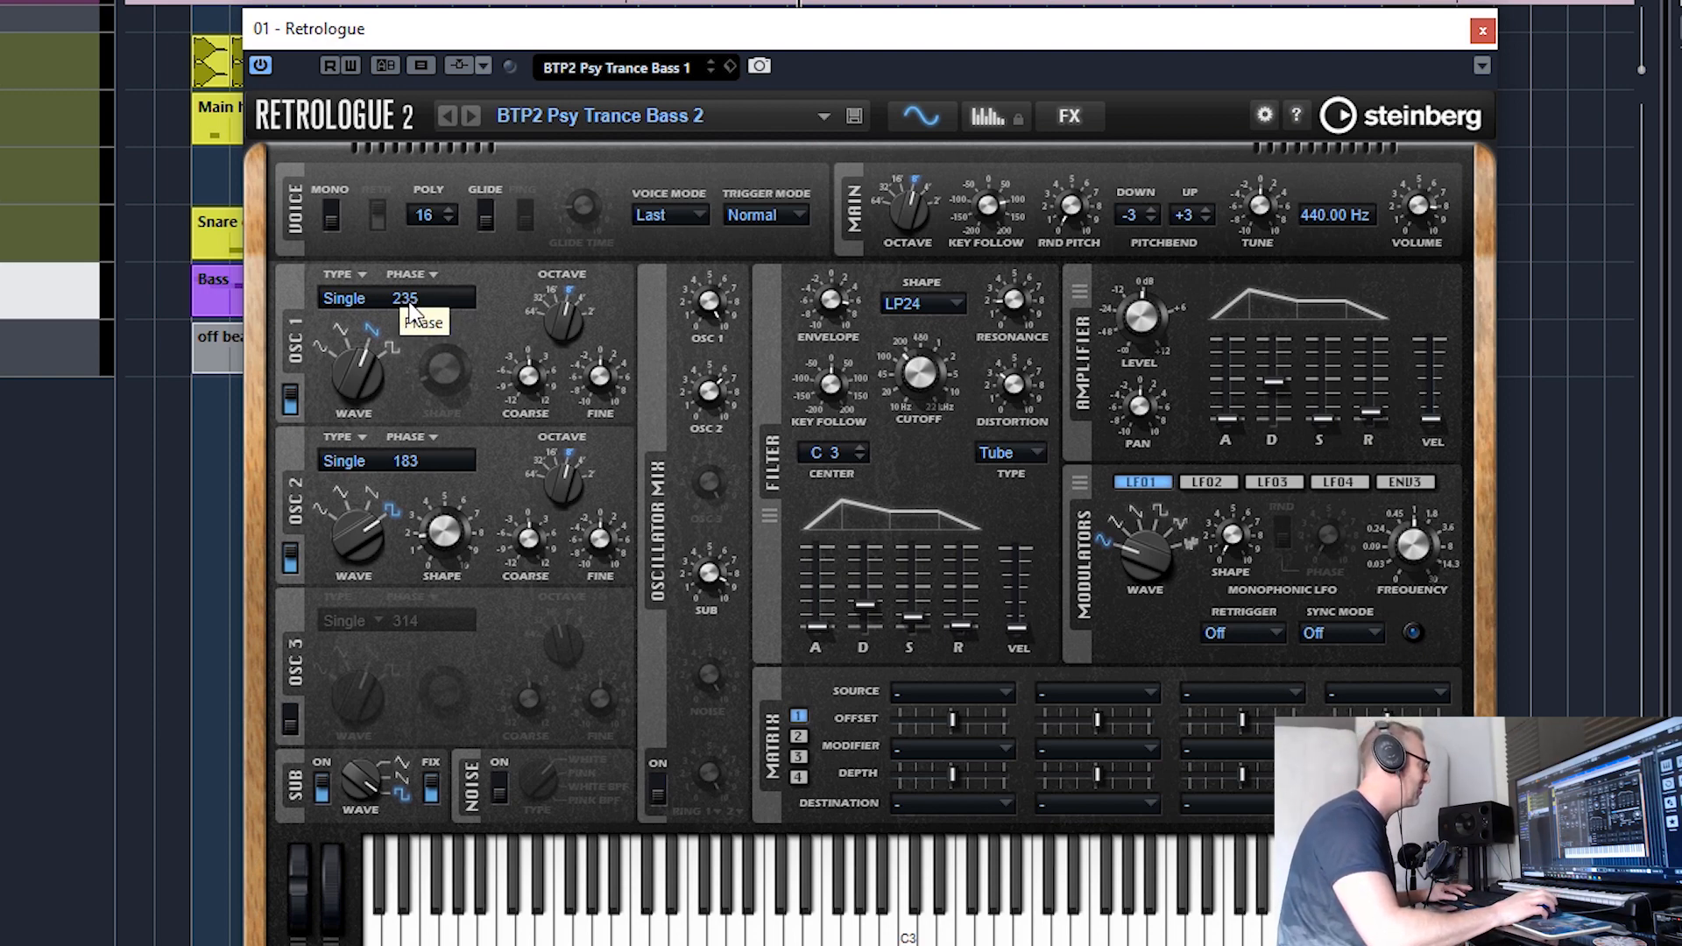
# - Sweep Oscillator 1's fixed phase down to 119 and back up to 195 while the bass plays
pyautogui.moveTo(406, 335); pyautogui.dragTo(406, 399)
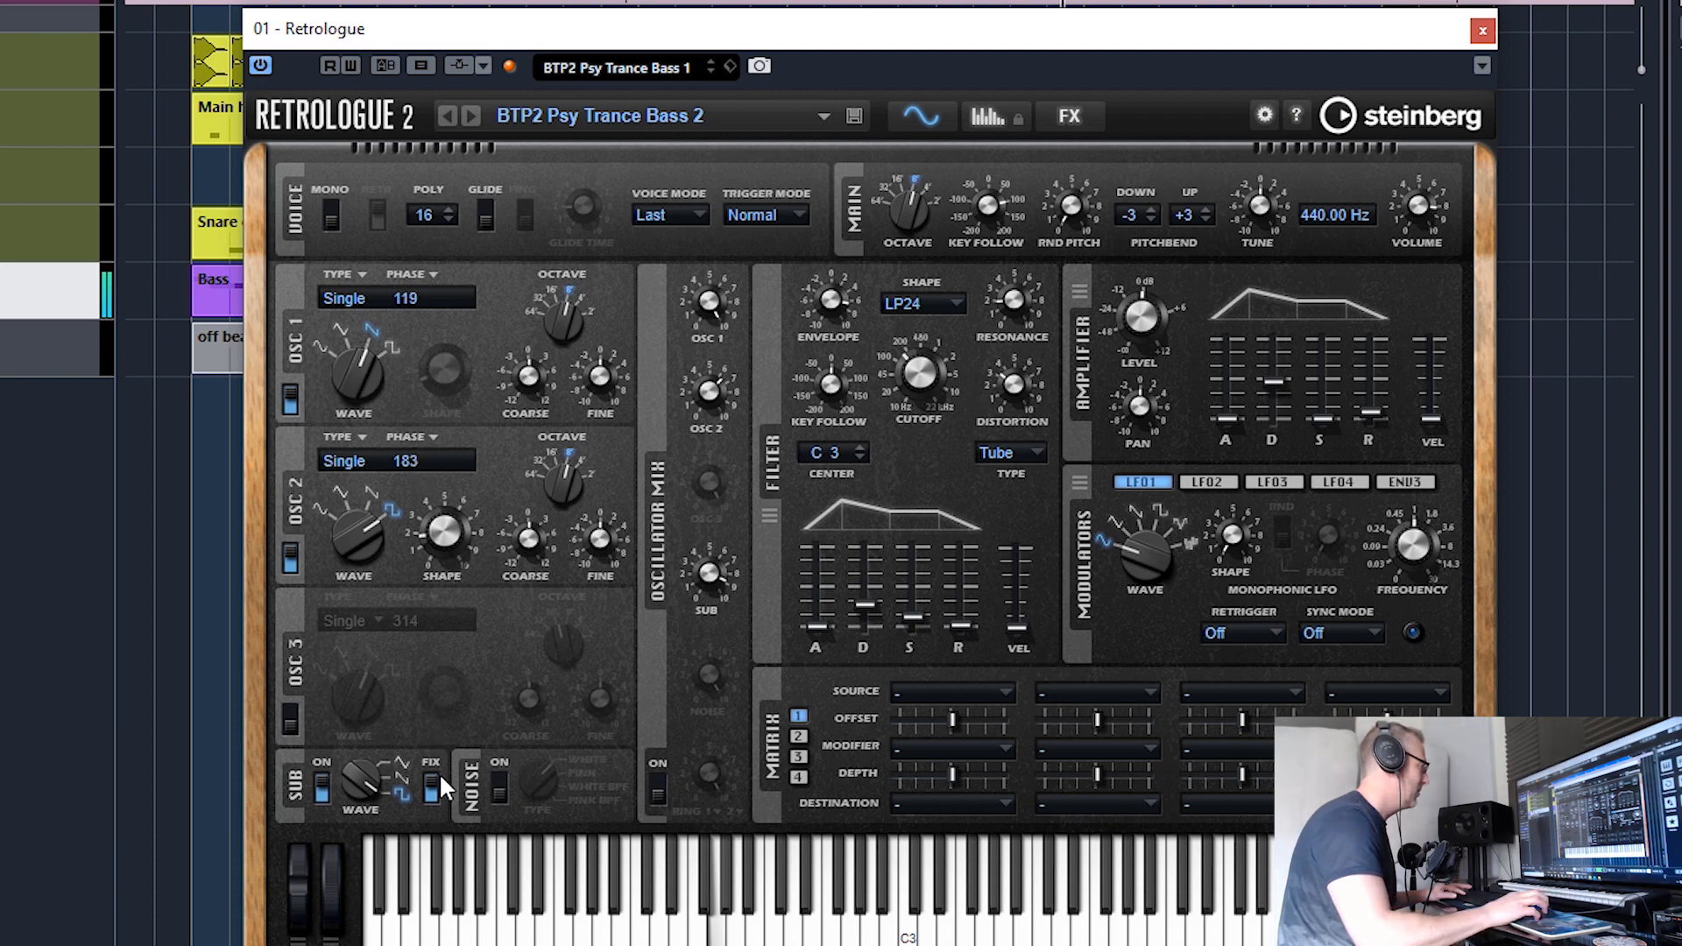
pyautogui.moveTo(439, 772); pyautogui.dragTo(466, 697)
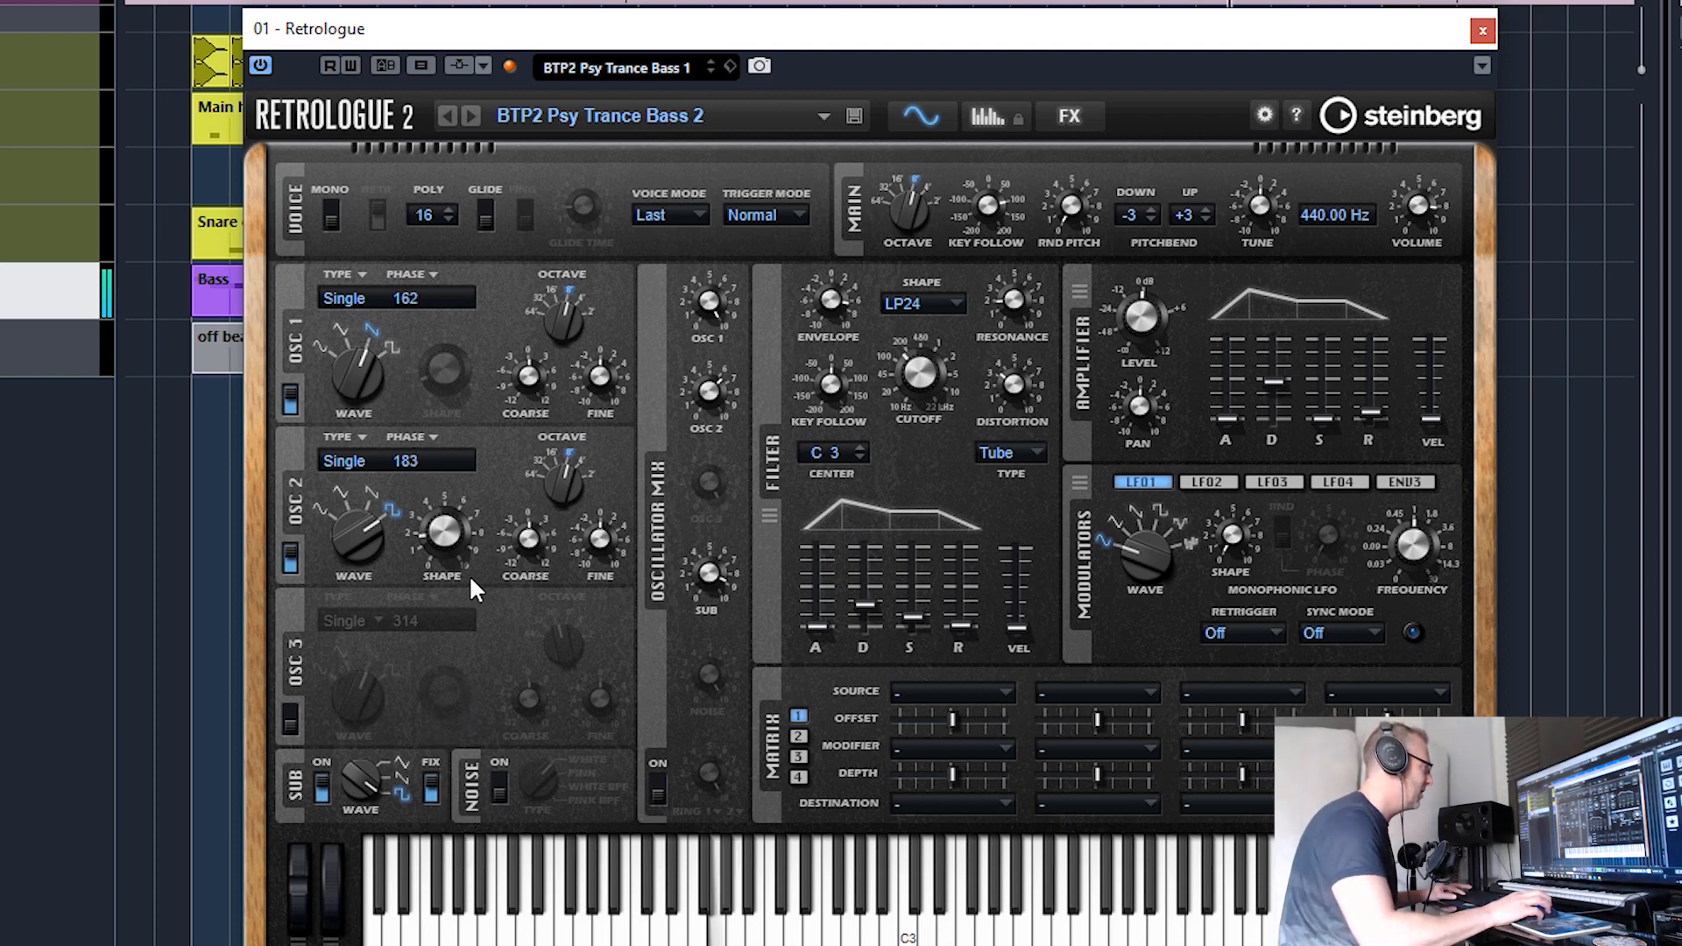
pyautogui.moveTo(475, 365); pyautogui.dragTo(408, 478)
# - Raise Oscillator 1's phase to 244 with Oscillator 2 switched off, then restore 235 with Oscillator 2 back on
pyautogui.click(290, 559)
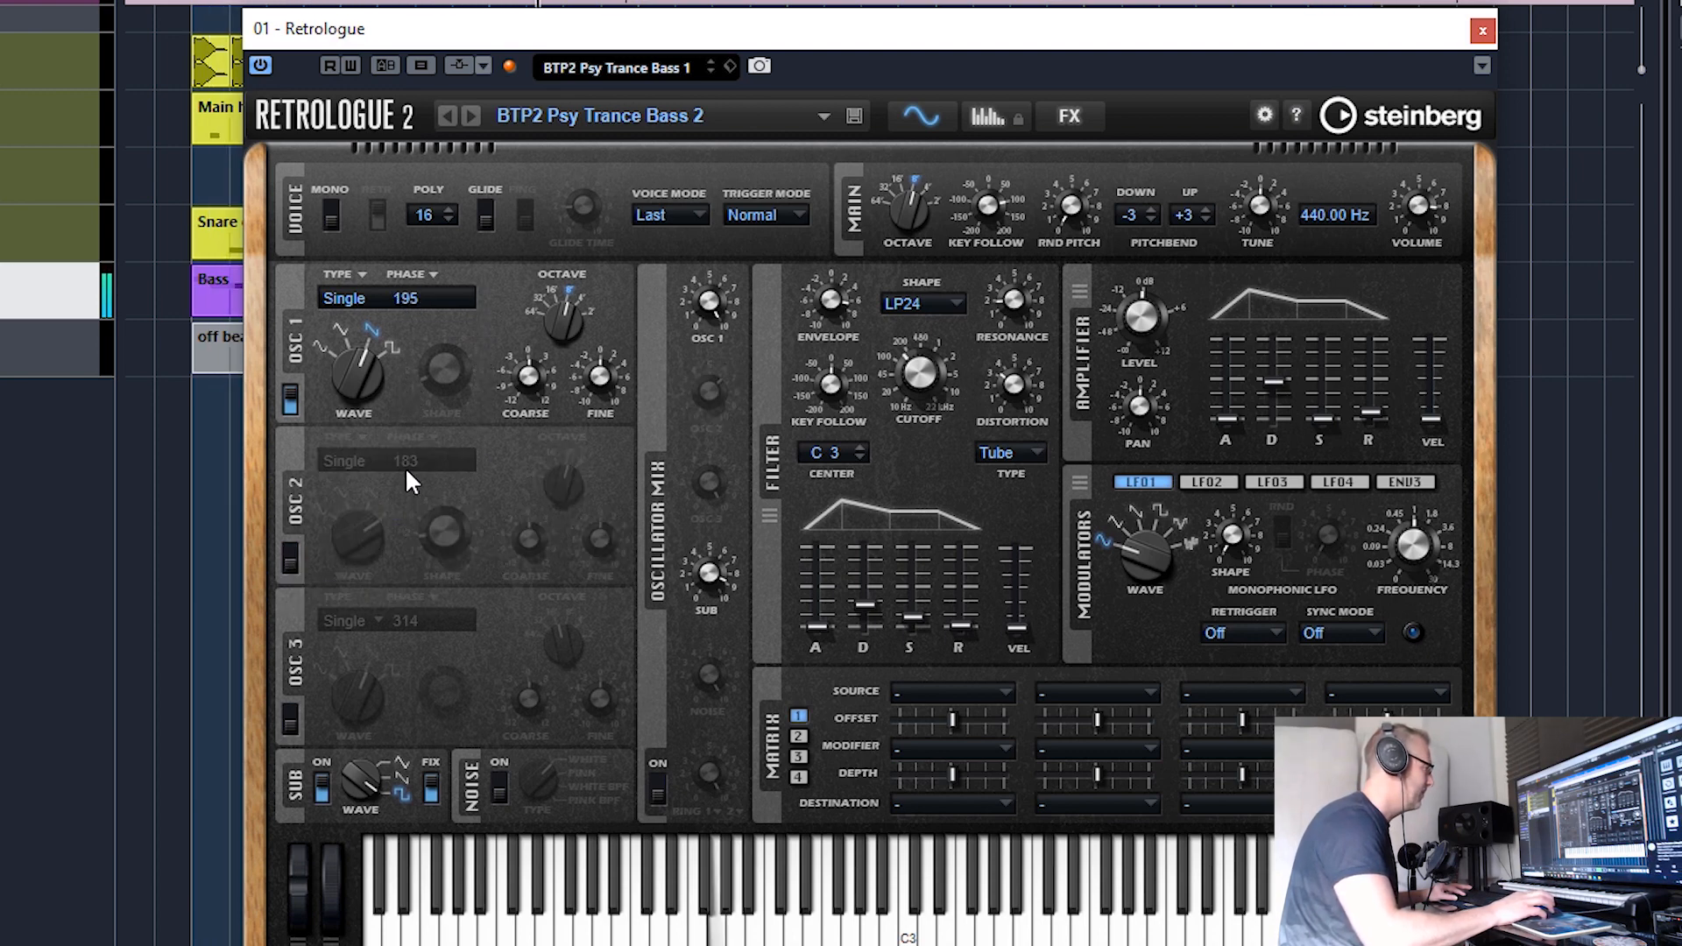
pyautogui.moveTo(406, 690); pyautogui.dragTo(413, 402)
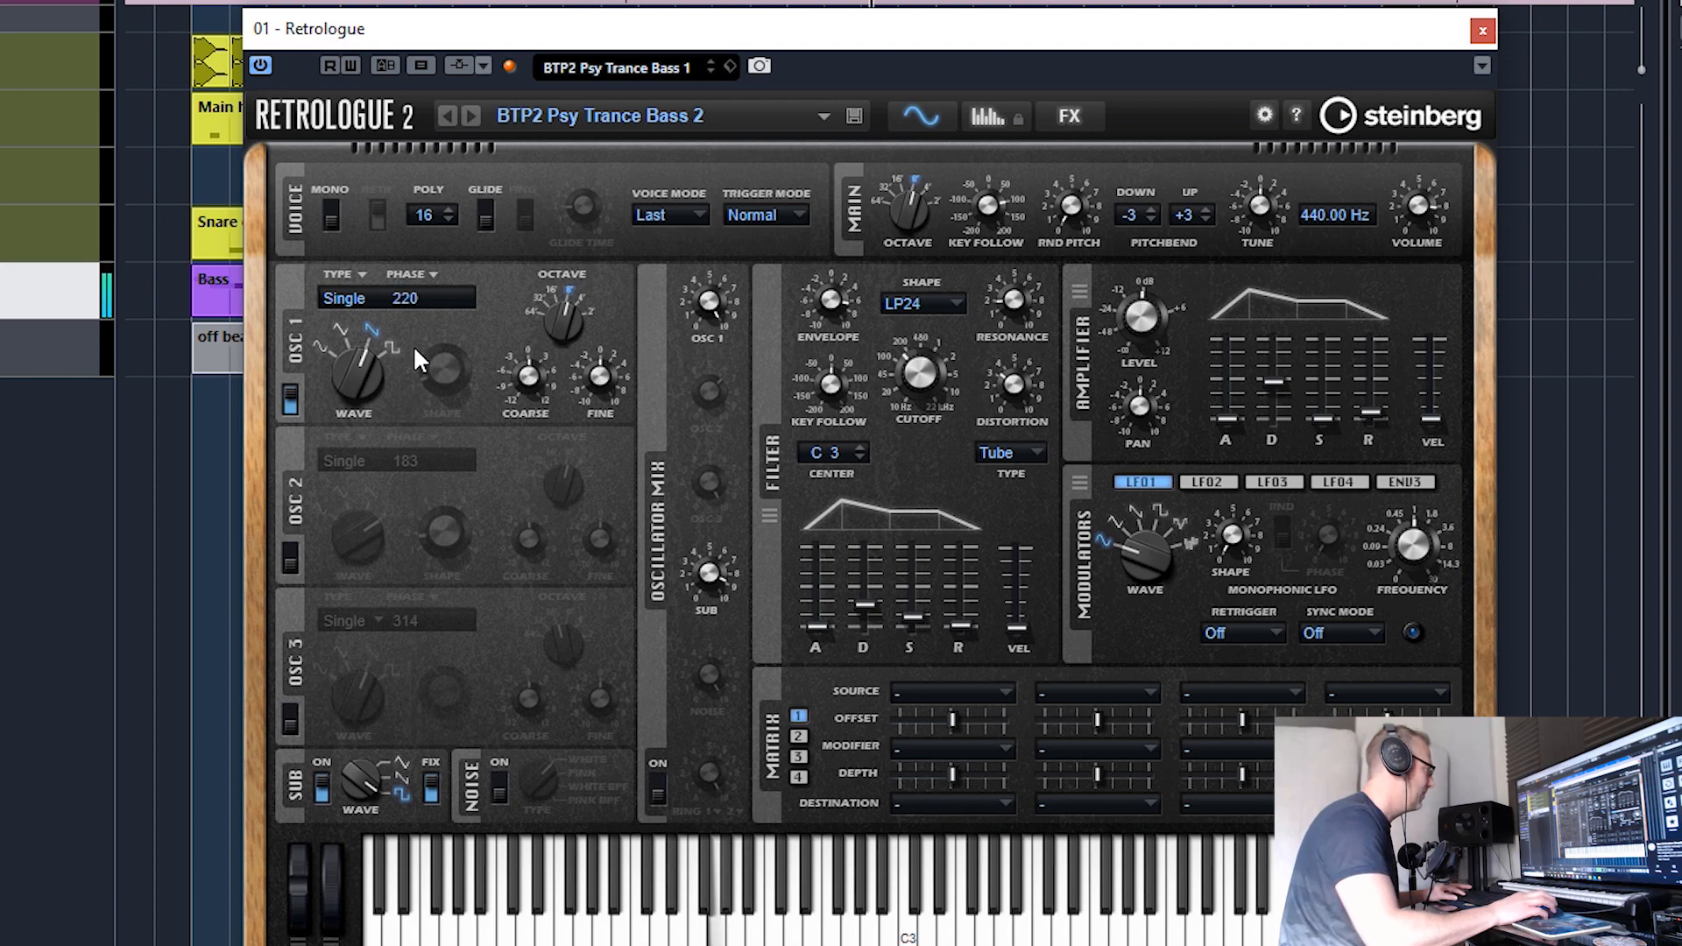
pyautogui.moveTo(424, 277); pyautogui.dragTo(427, 258)
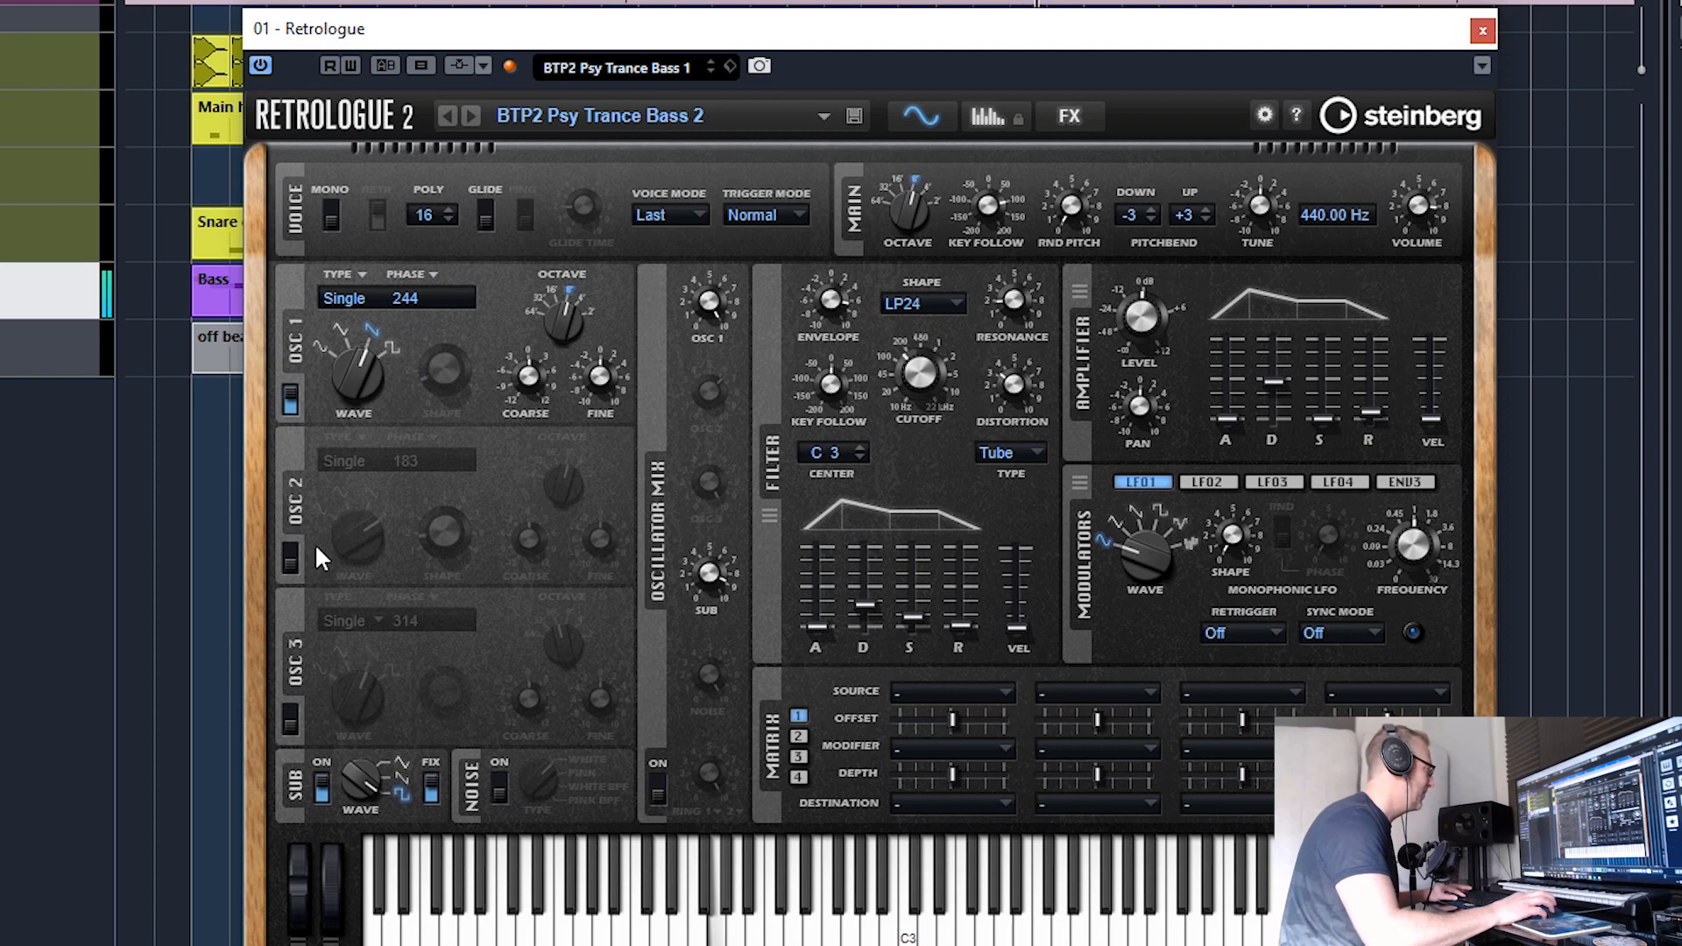
pyautogui.click(283, 556)
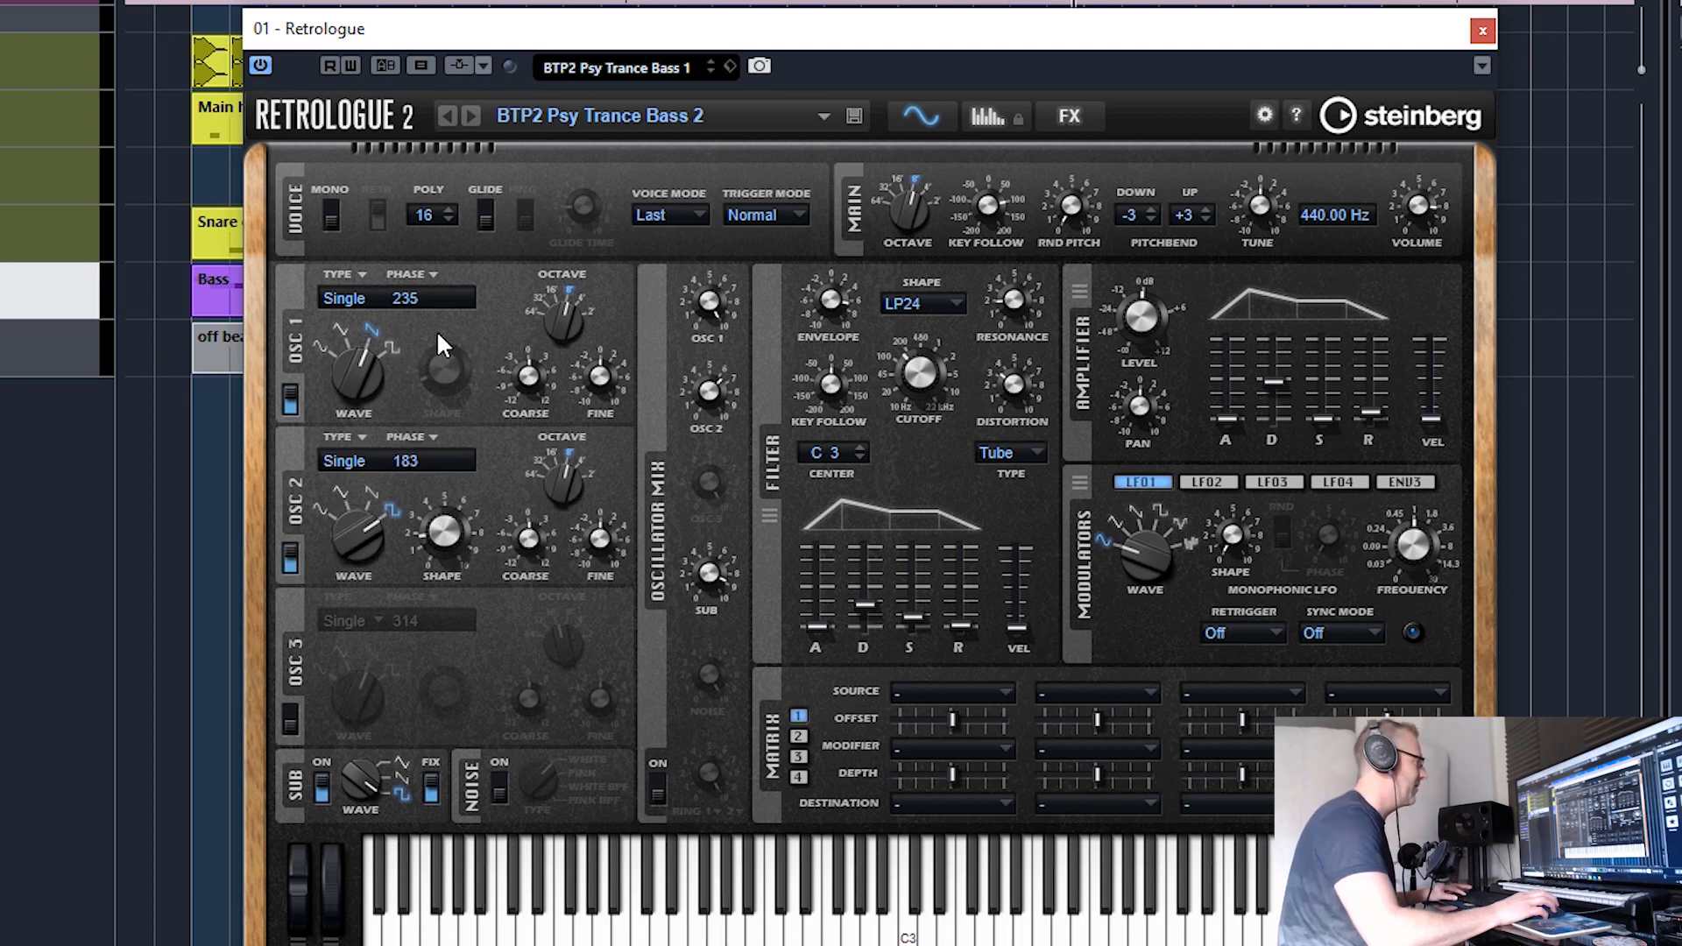
# - Review Oscillator 1's phase options and compare the bass with Oscillator 2 off and on
pyautogui.click(429, 276)
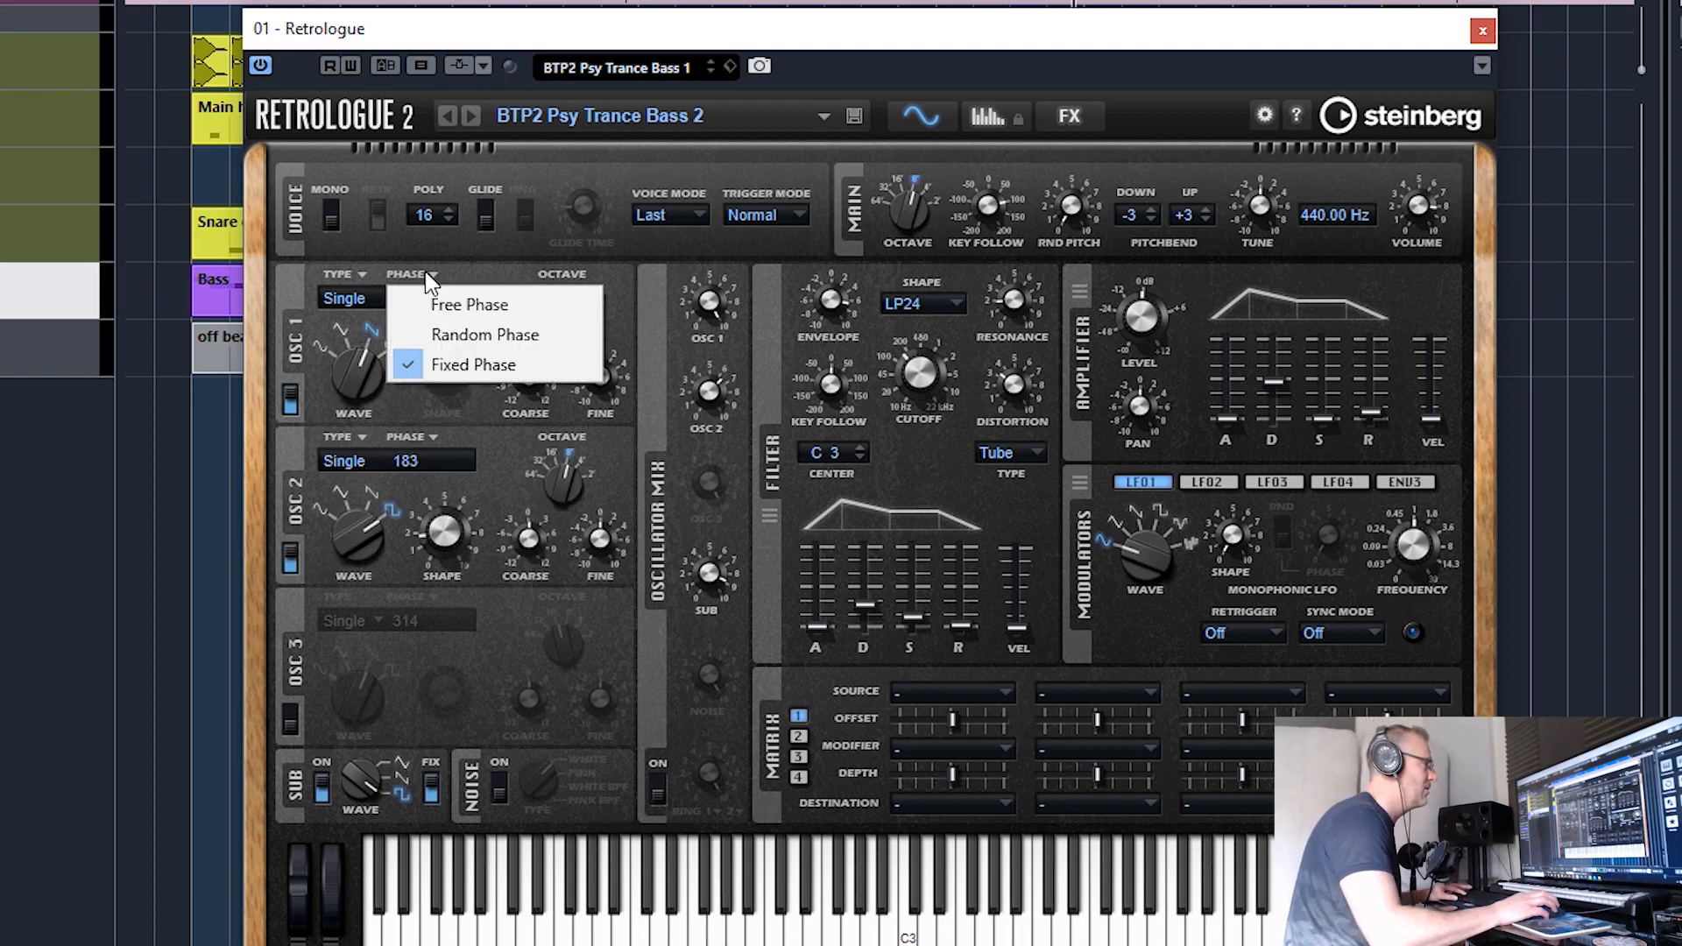
pyautogui.click(501, 275)
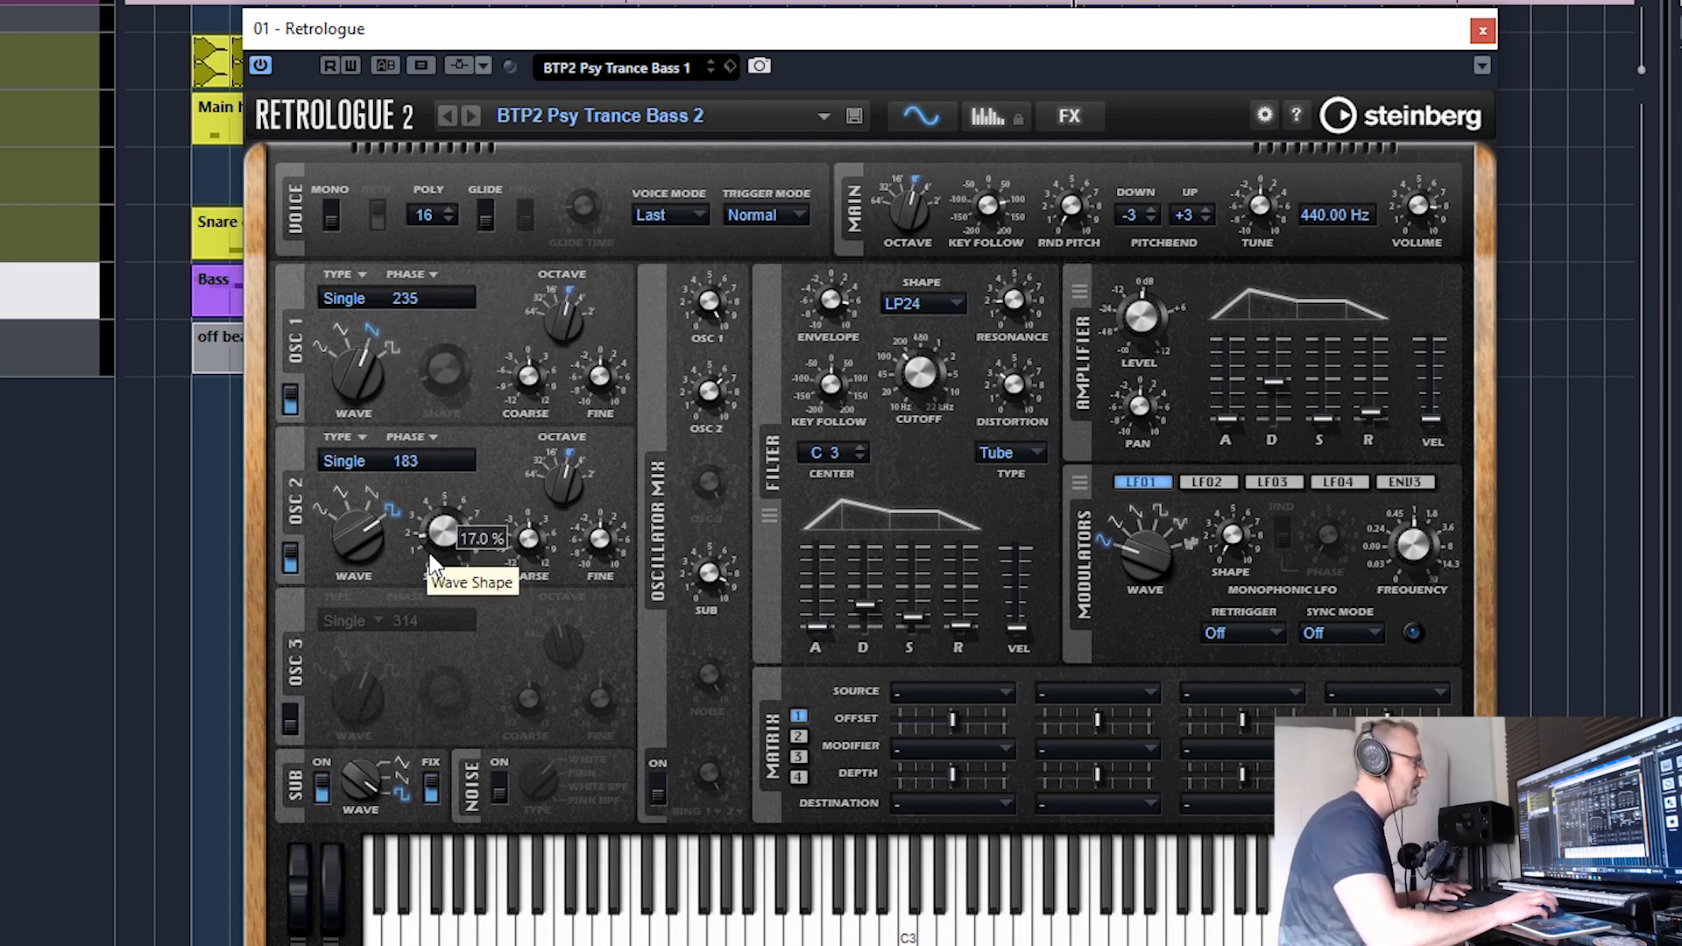
pyautogui.click(289, 557)
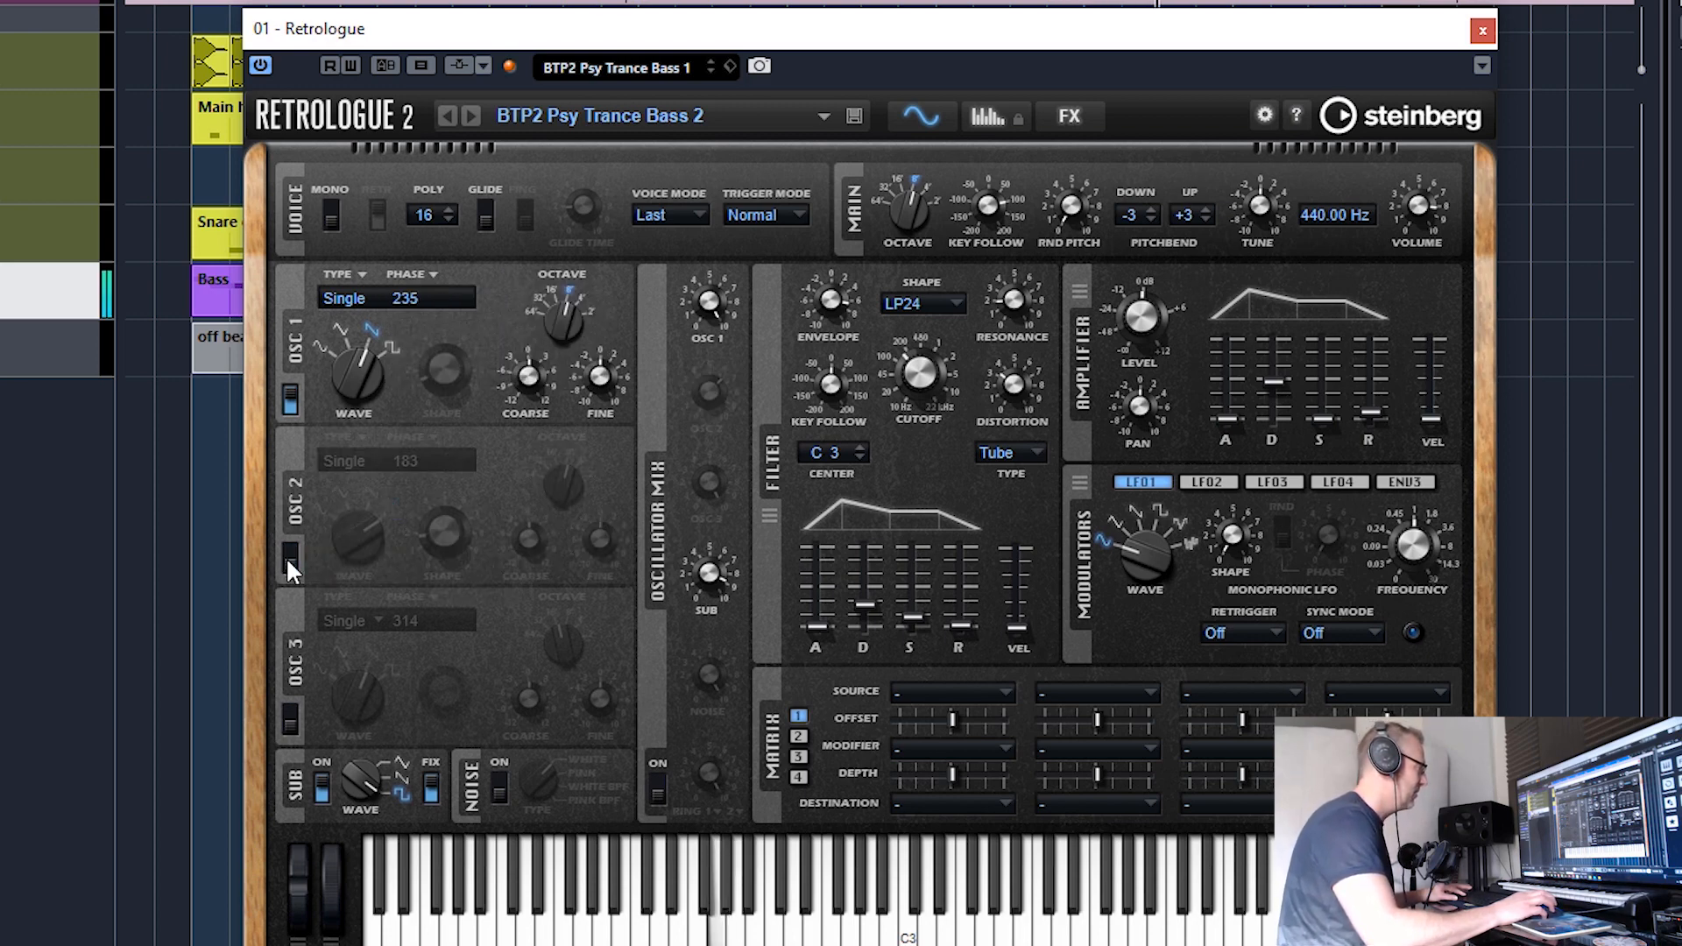
pyautogui.click(289, 558)
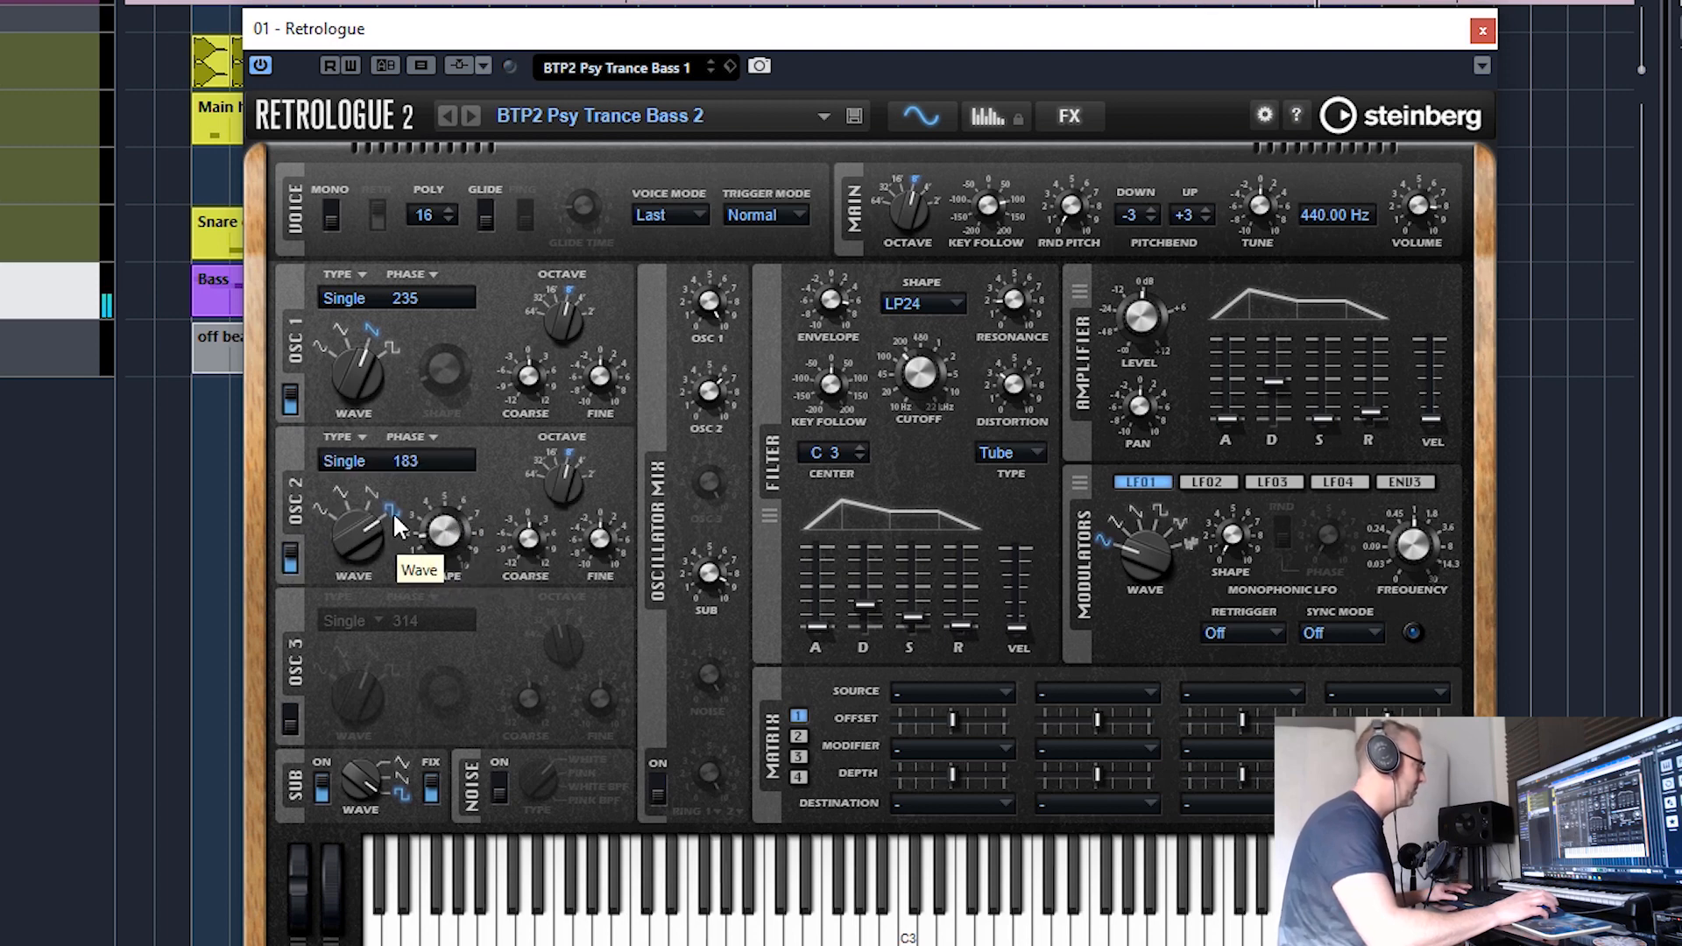
# - Switch off Oscillator 1 and sweep Oscillator 2's square wave shape down to 0% and up to 50%
pyautogui.moveTo(441, 519)
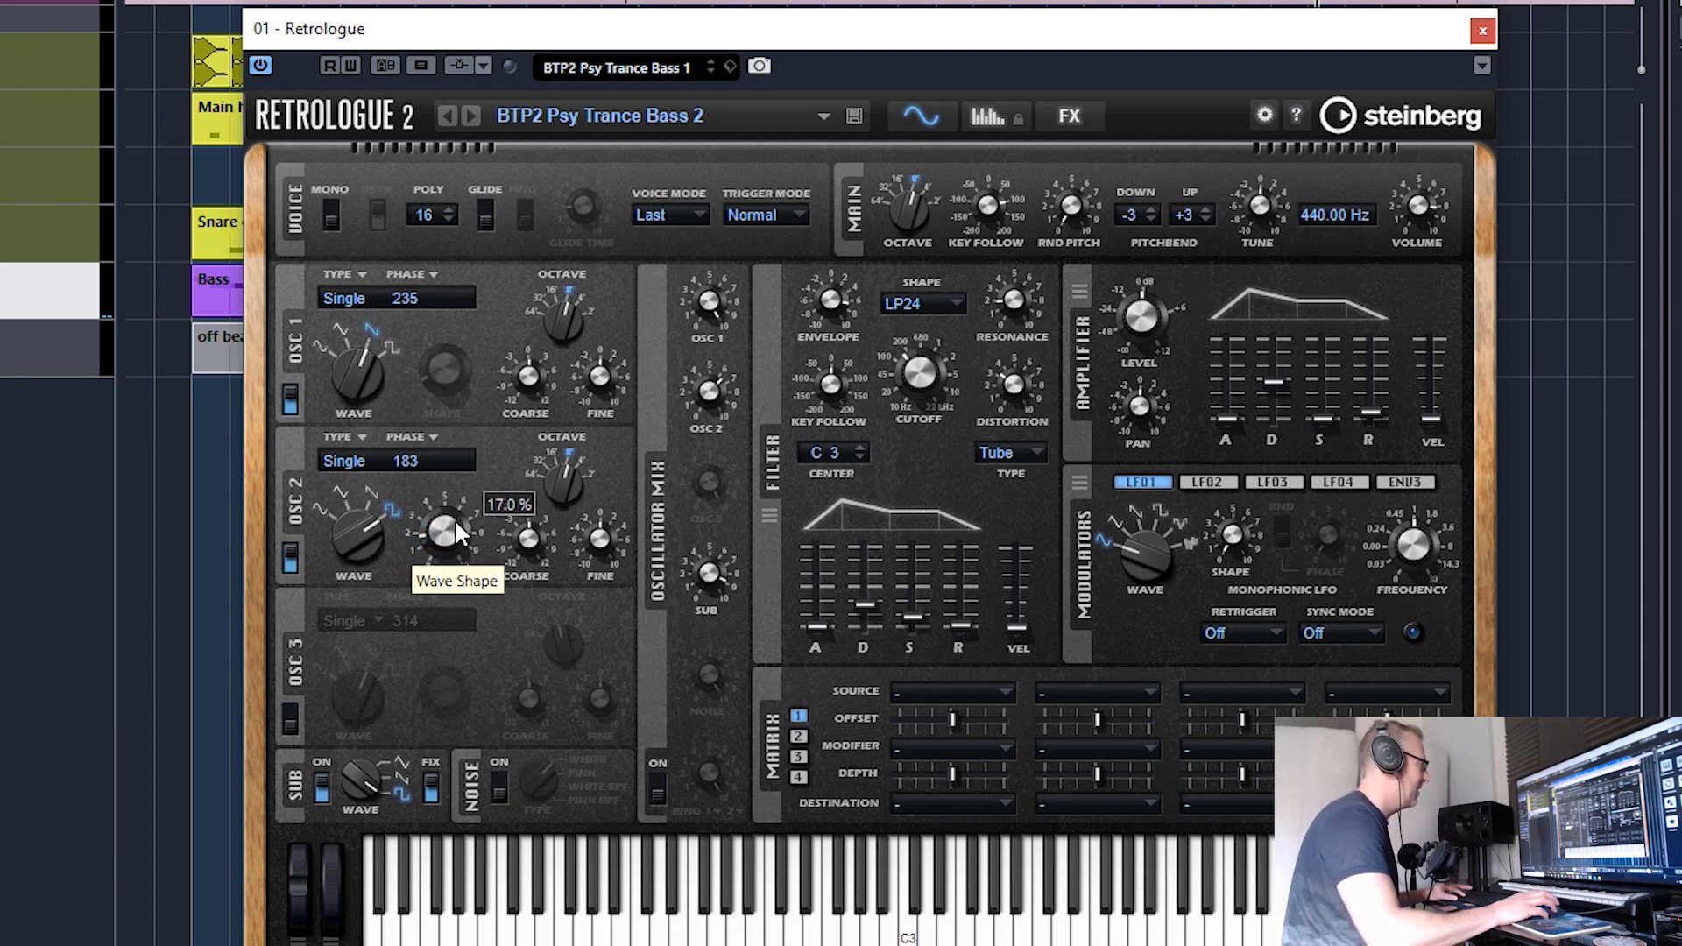
pyautogui.click(292, 400)
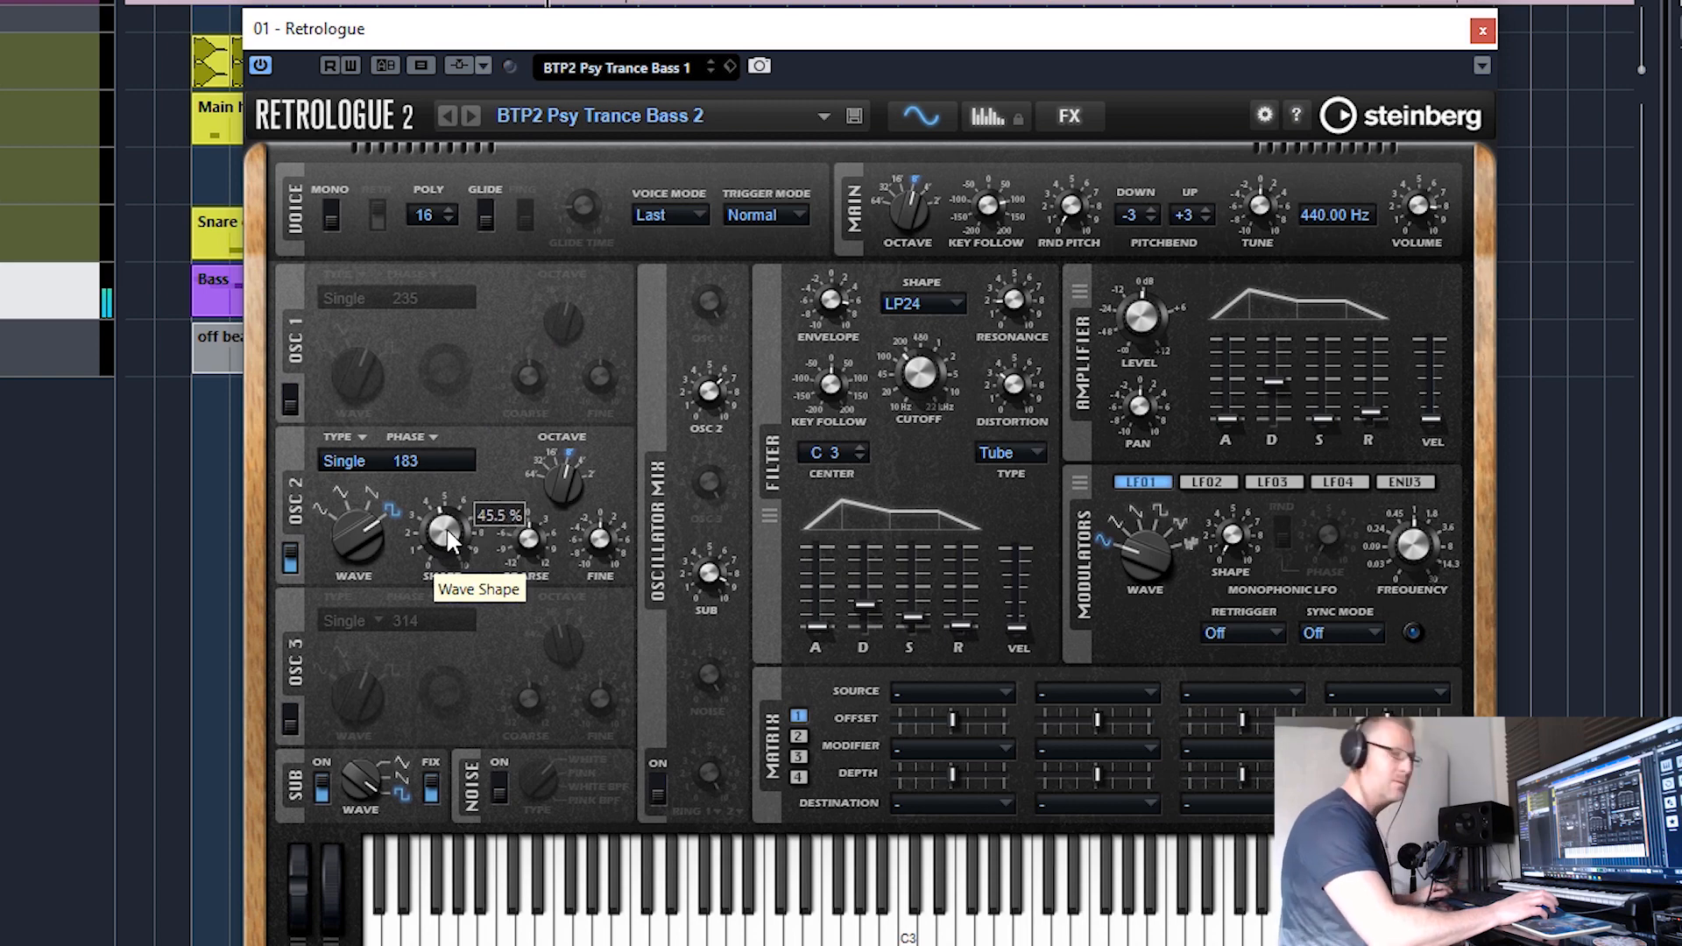
pyautogui.scroll(-20, 445, 530)
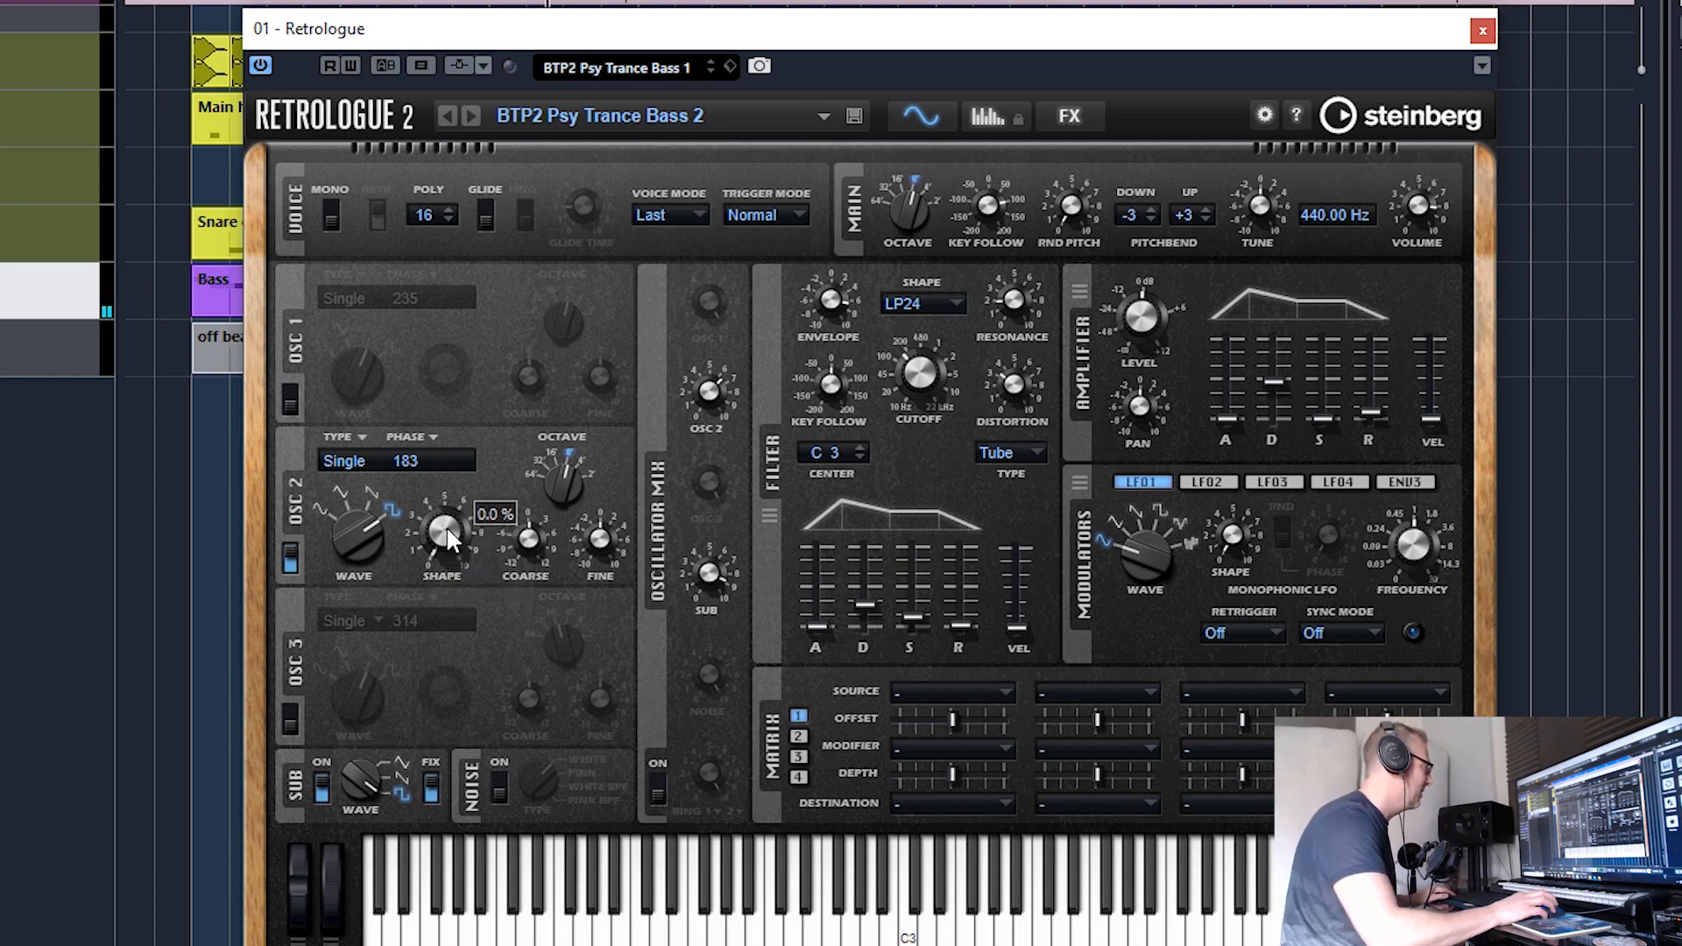
pyautogui.moveTo(445, 529); pyautogui.dragTo(452, 410)
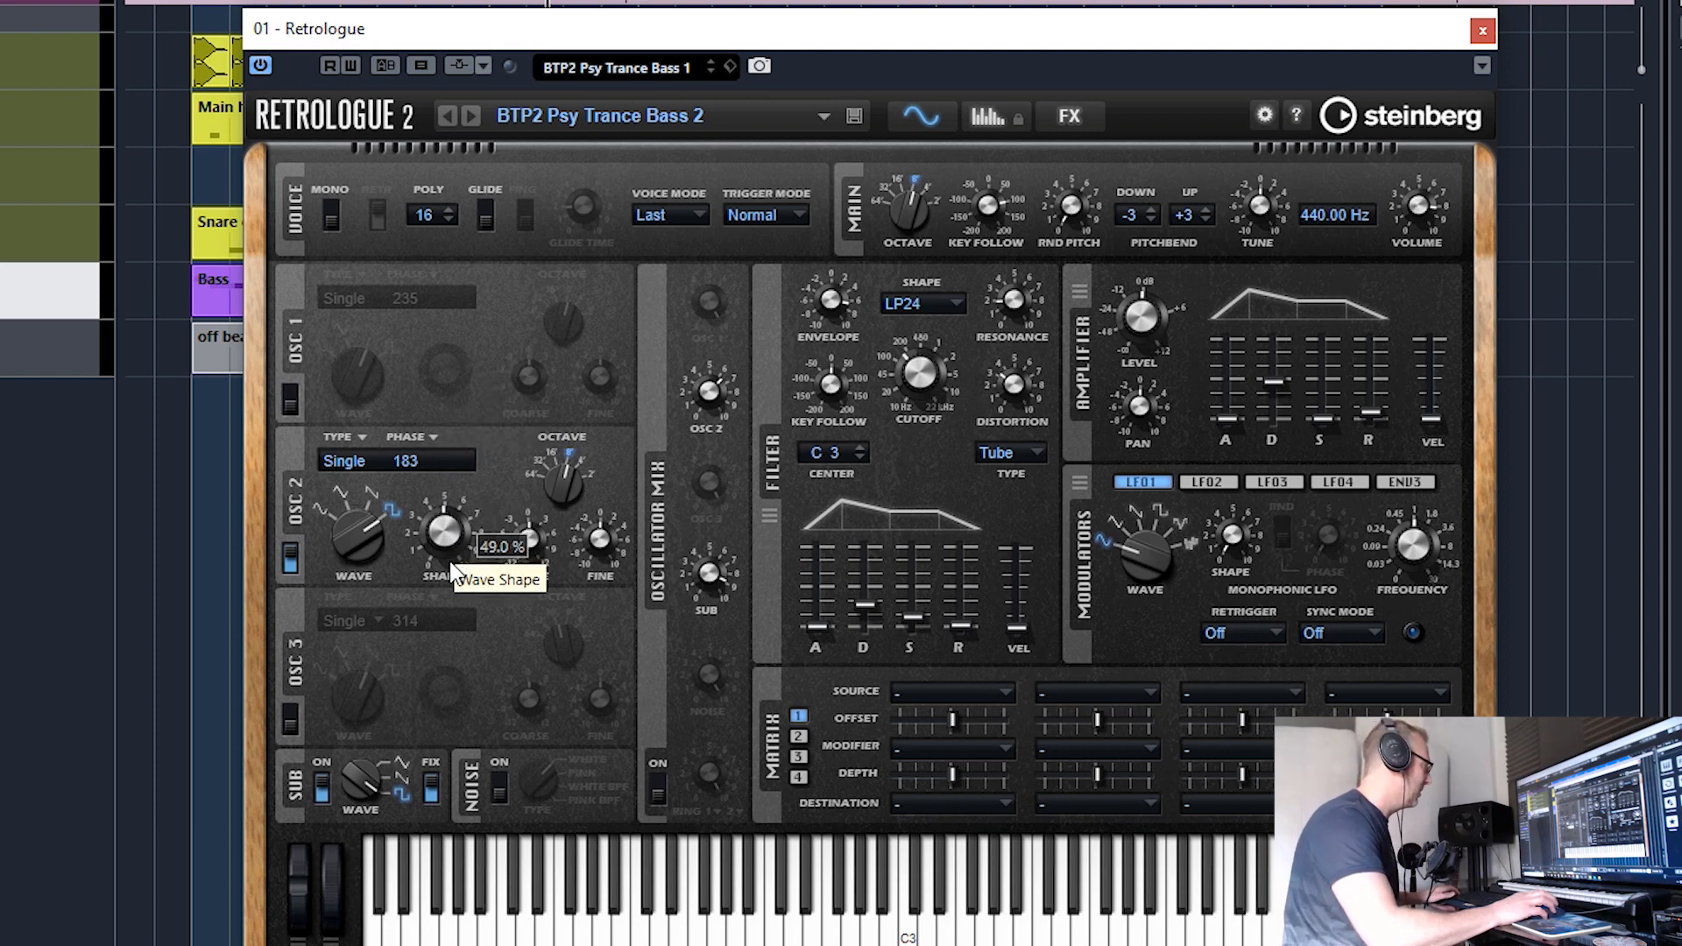
pyautogui.moveTo(436, 531); pyautogui.dragTo(446, 510)
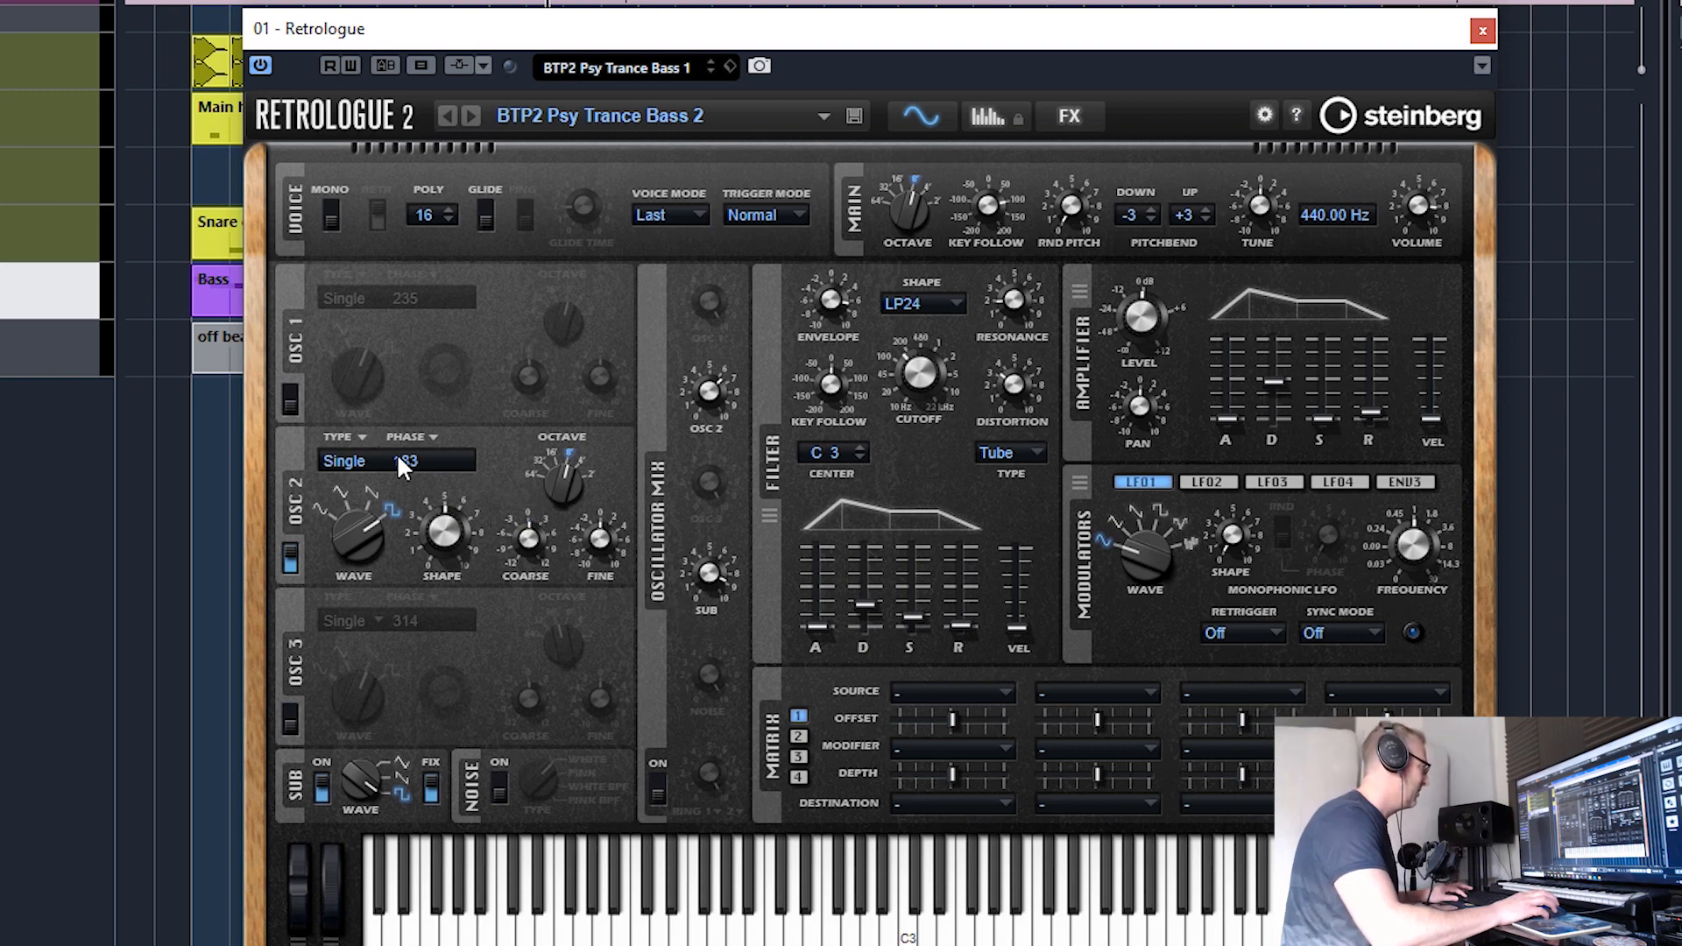
# - Lower Oscillator 2's fixed phase to 0 and listen to it without Oscillator 1
pyautogui.moveTo(412, 466); pyautogui.dragTo(412, 618)
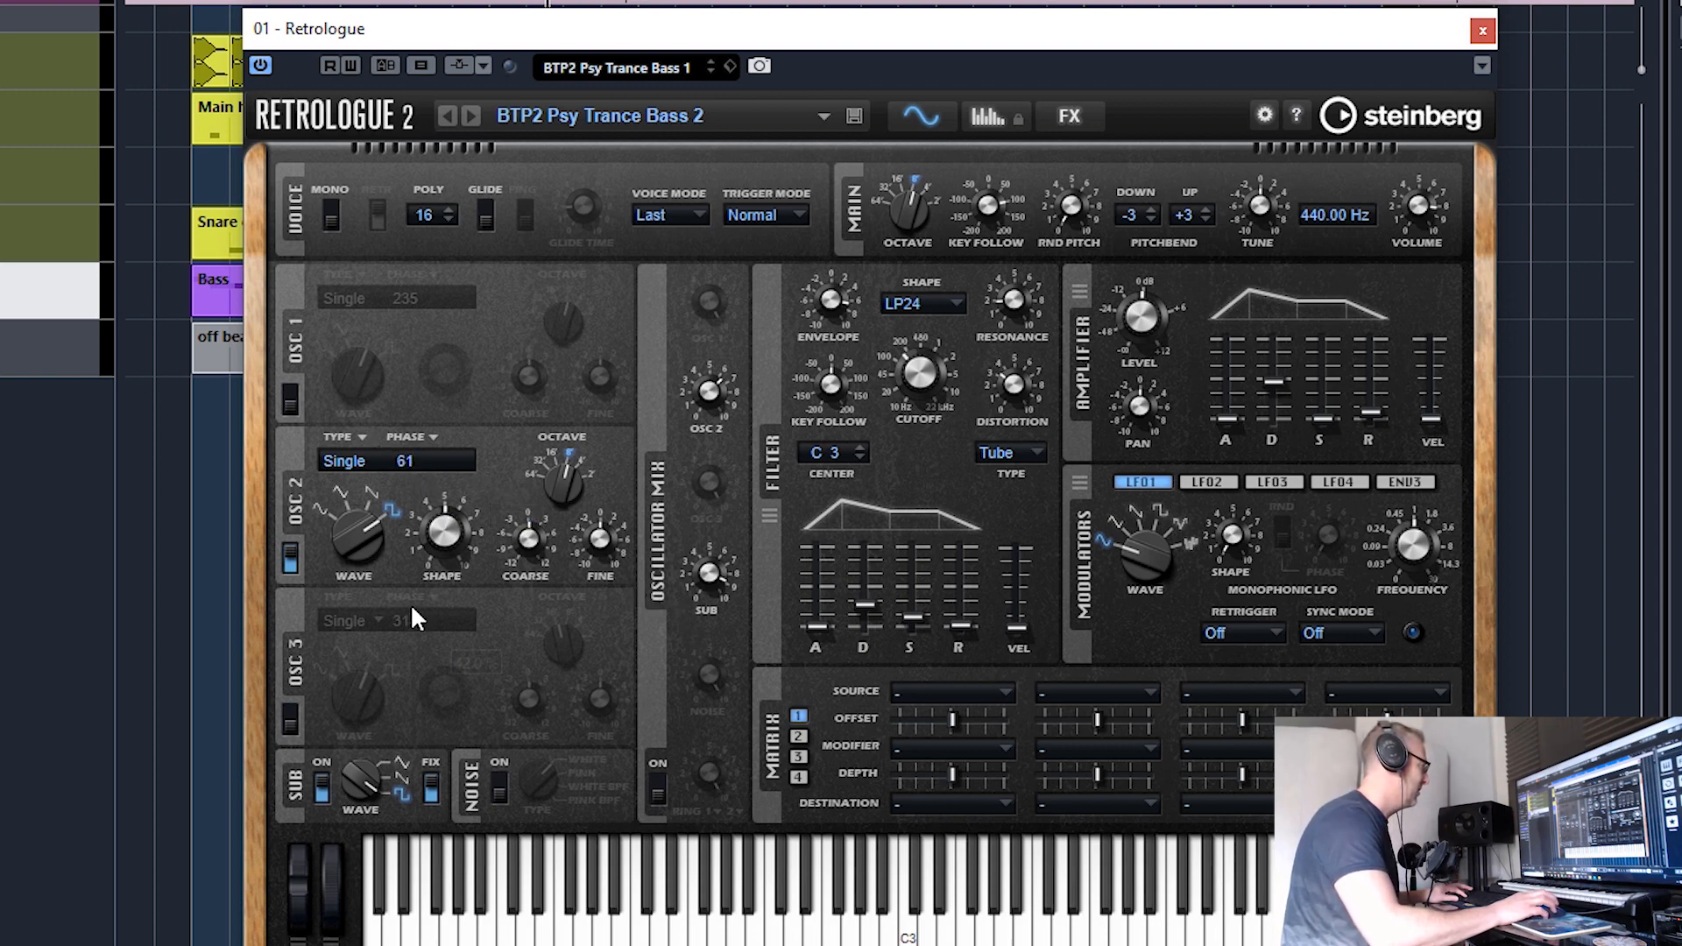
pyautogui.moveTo(405, 468); pyautogui.dragTo(403, 545)
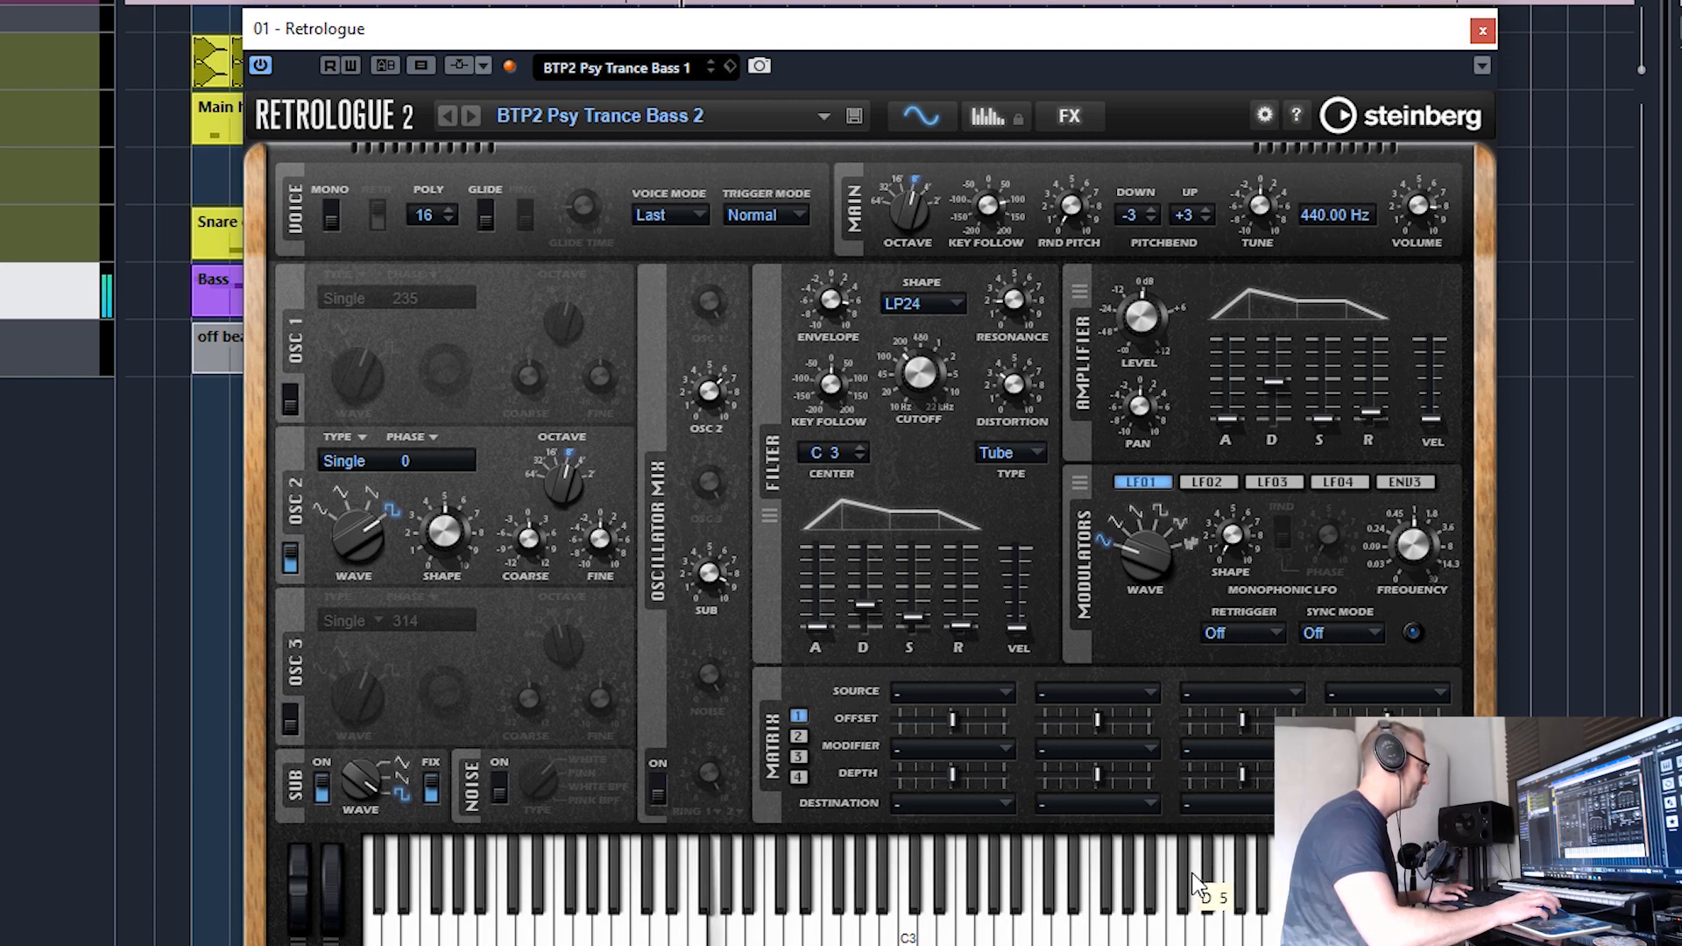
pyautogui.moveTo(567, 474); pyautogui.dragTo(547, 539)
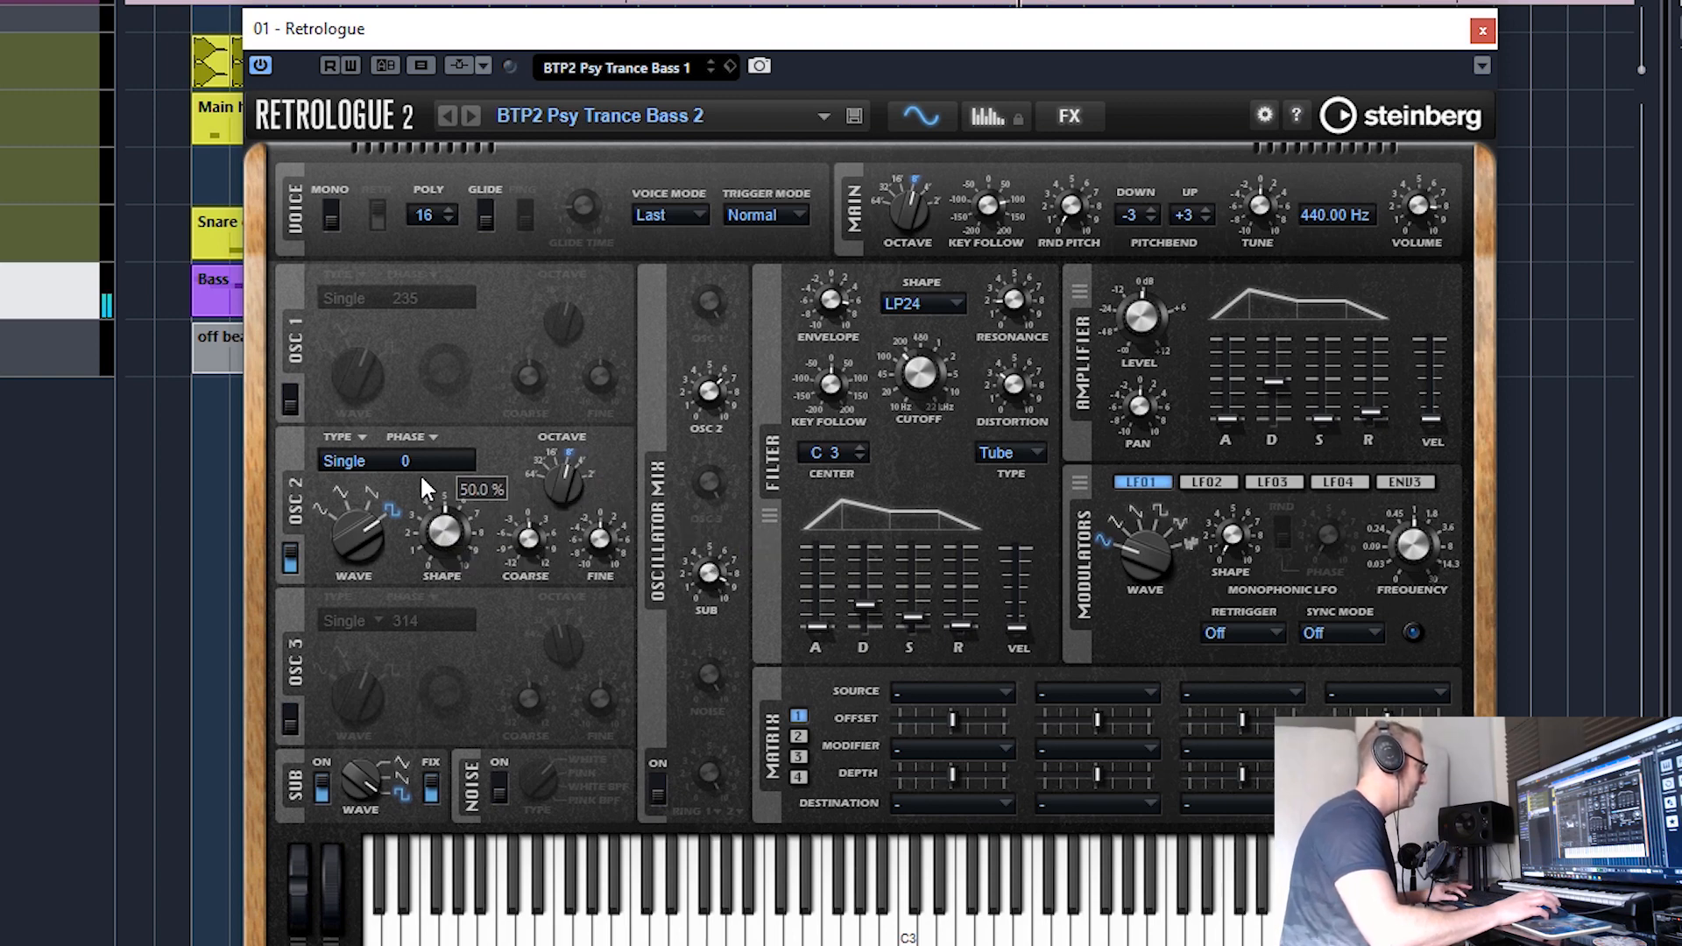
pyautogui.moveTo(444, 534)
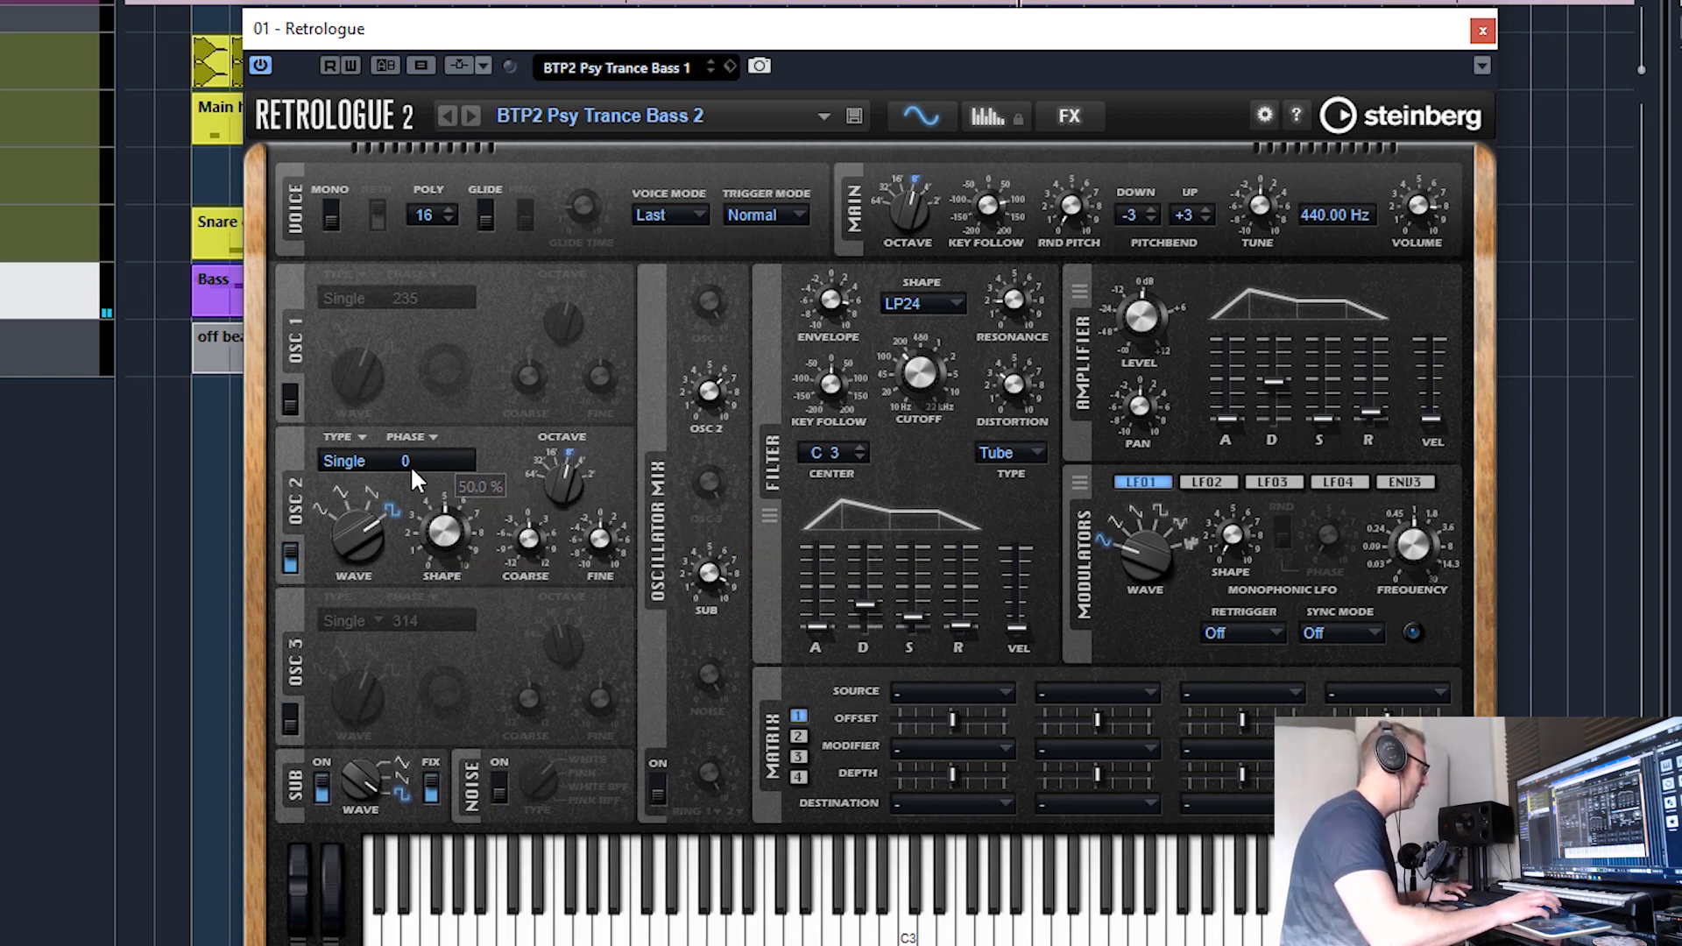
# - Sweep Oscillator 2's phase through 128, switch Oscillator 1 back on, and settle Oscillator 2's phase at 183
pyautogui.moveTo(407, 459); pyautogui.dragTo(359, 335)
pyautogui.moveTo(424, 539); pyautogui.dragTo(407, 334)
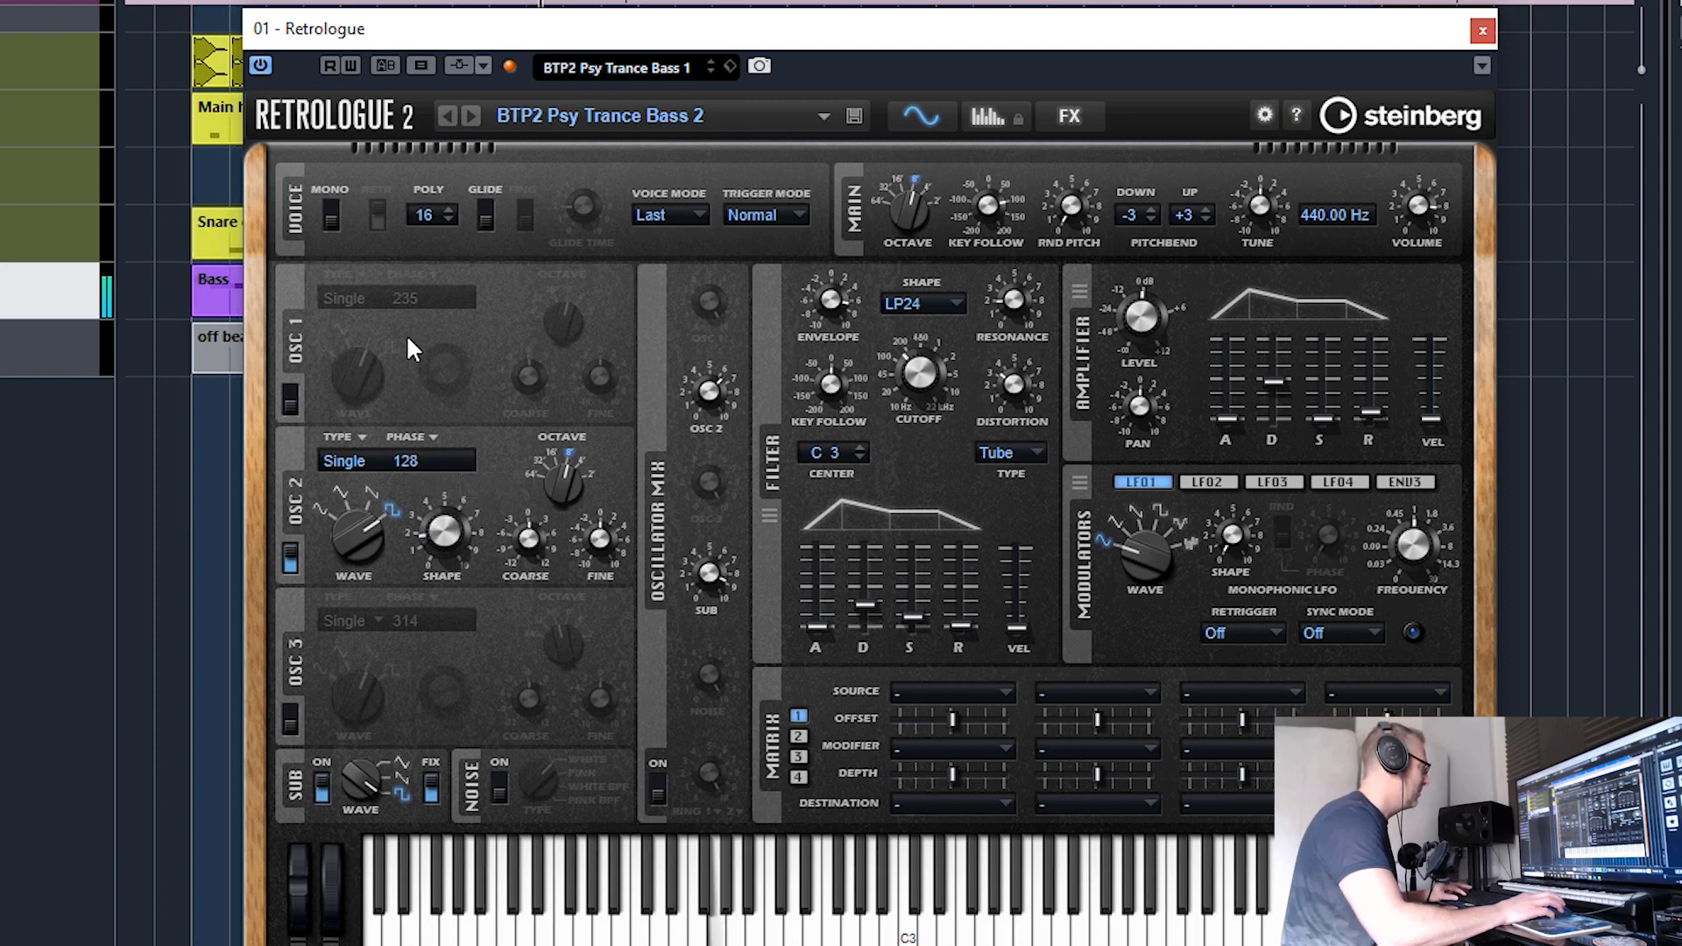
pyautogui.click(290, 403)
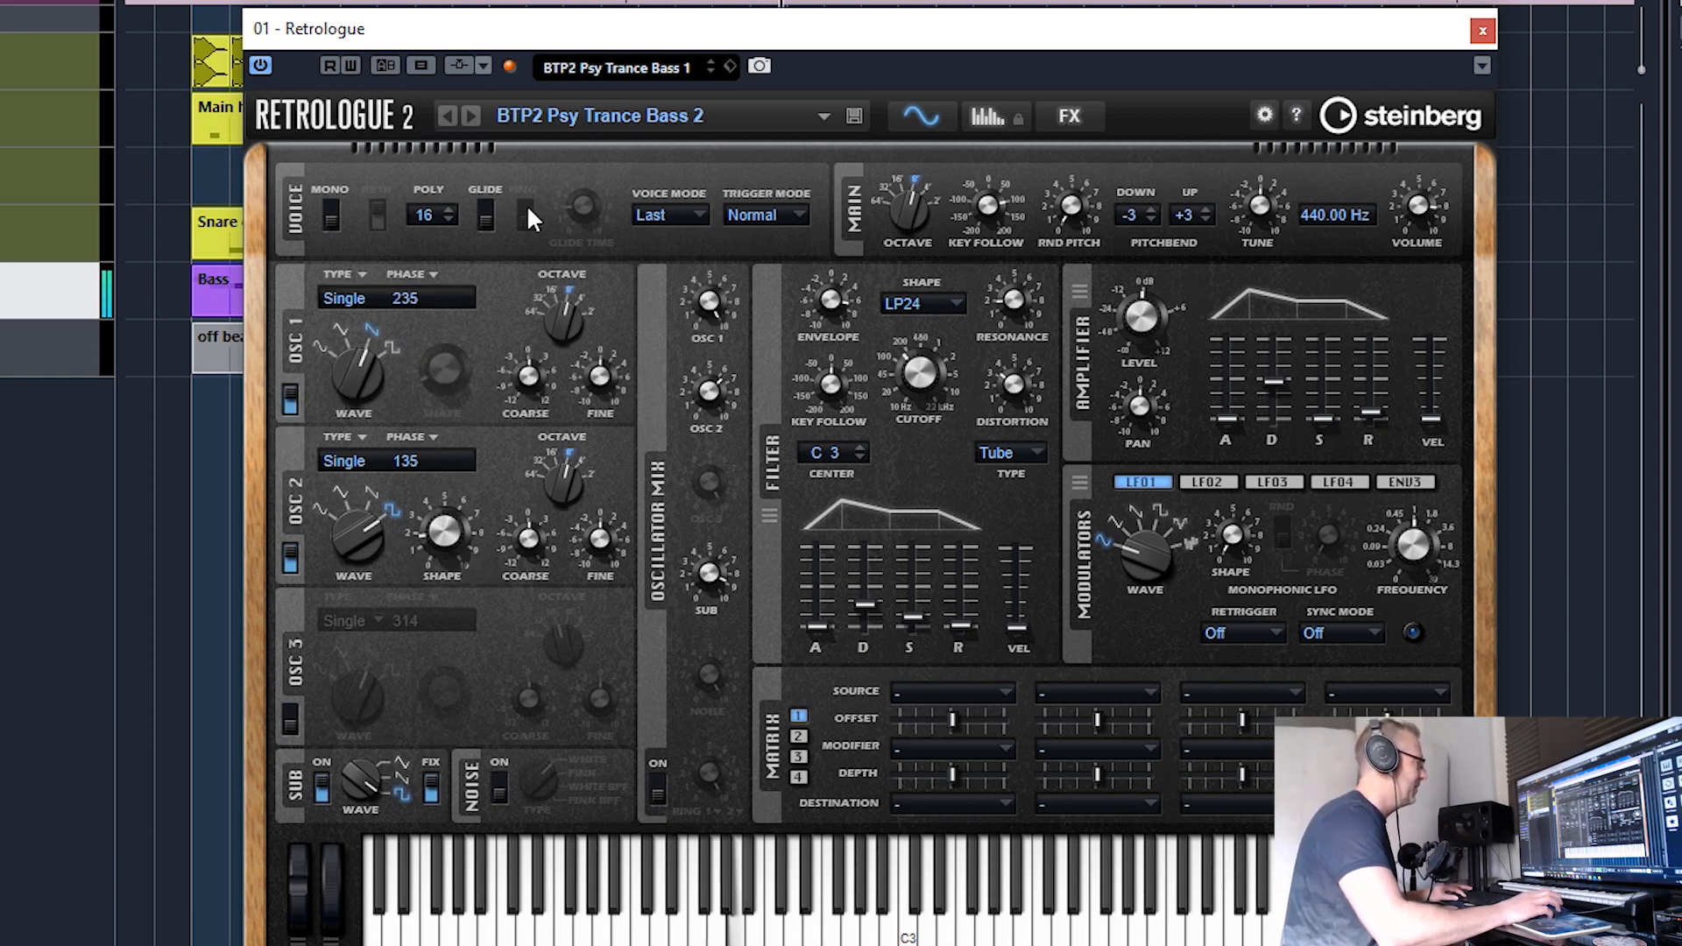
pyautogui.press('space')
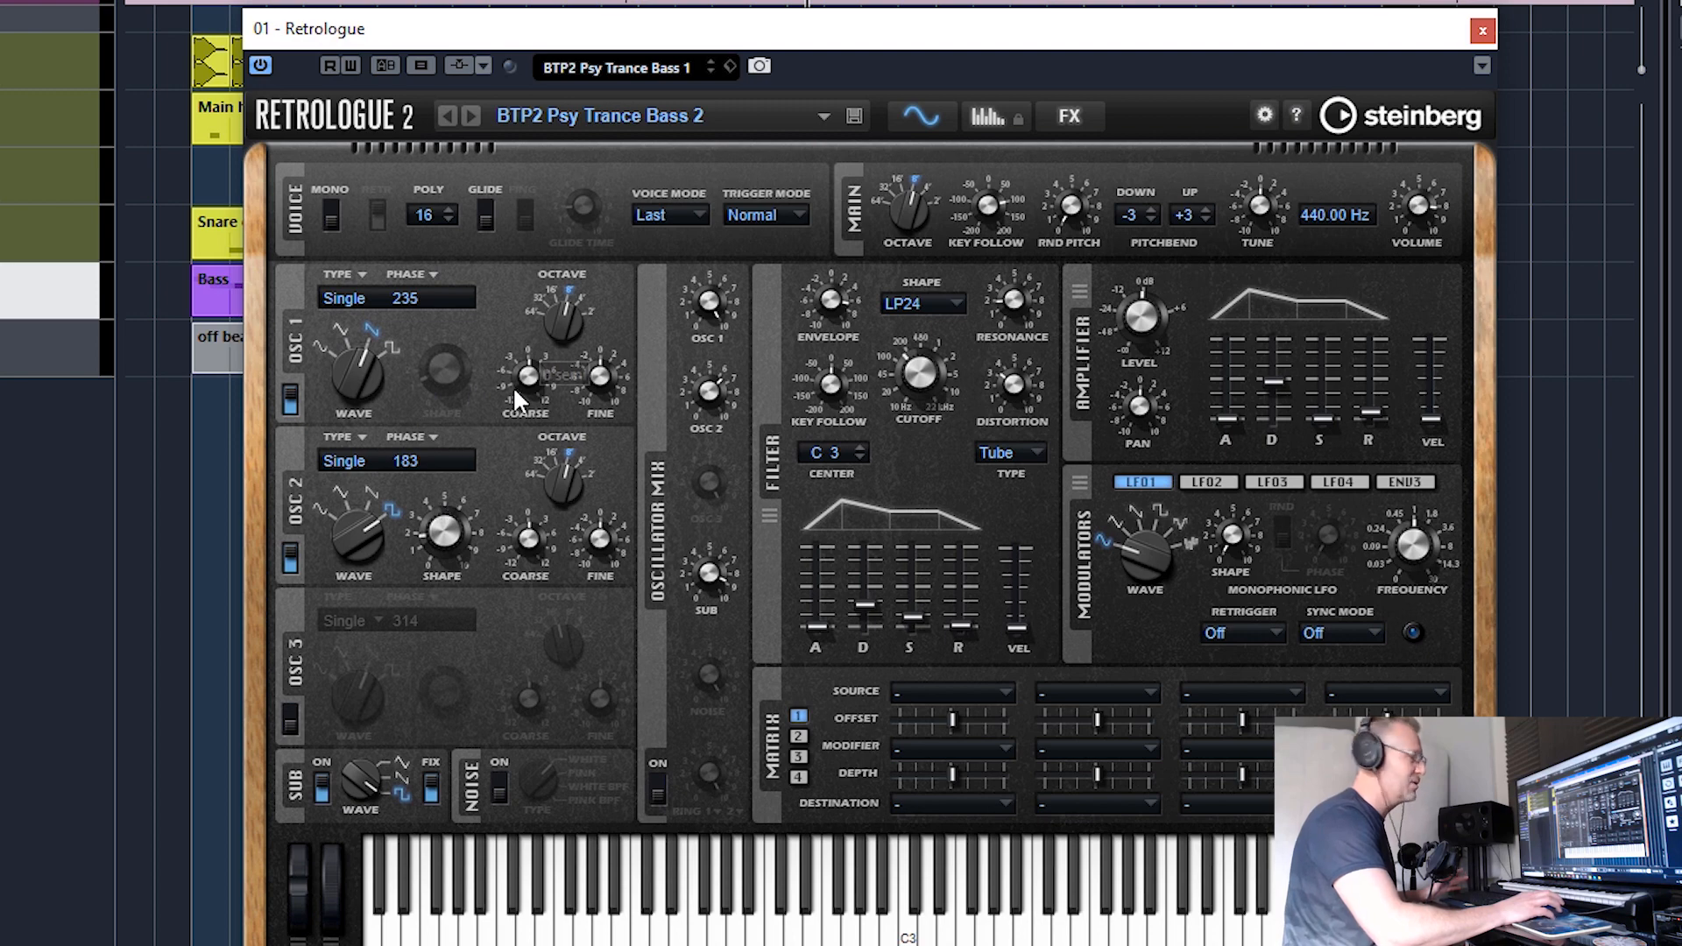
# - Examine the filter envelope's decay and sustain settings together with the filter cutoff
pyautogui.moveTo(510, 393)
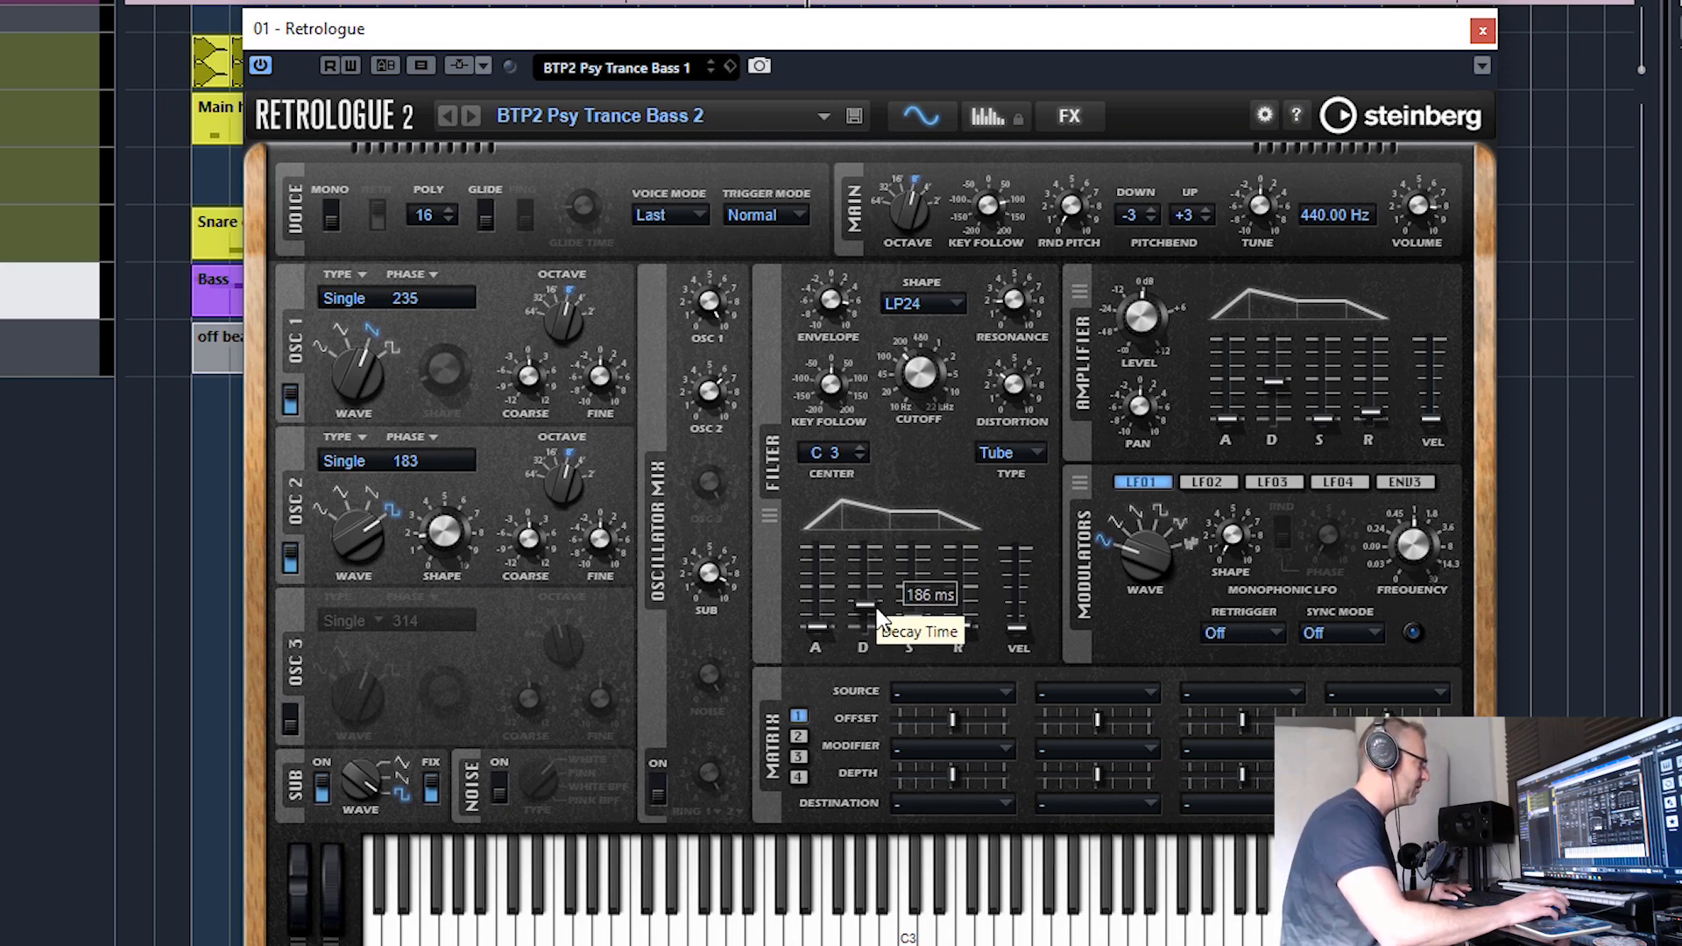
pyautogui.moveTo(868, 607); pyautogui.dragTo(925, 608)
pyautogui.moveTo(914, 615)
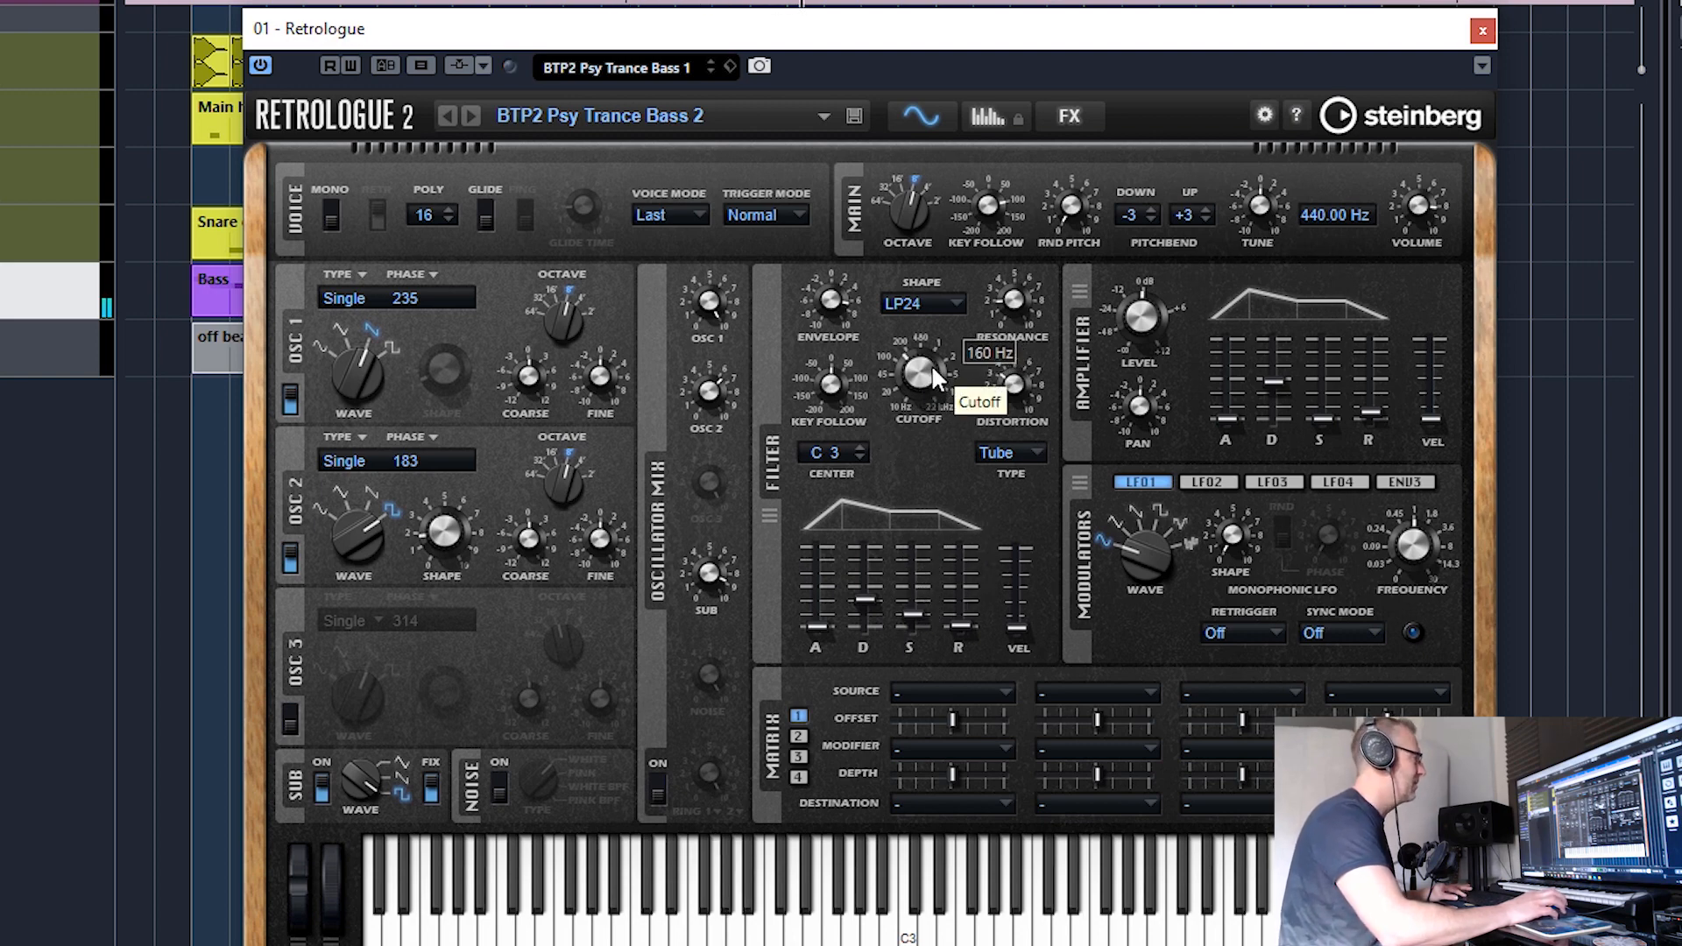
pyautogui.moveTo(932, 364); pyautogui.dragTo(886, 375)
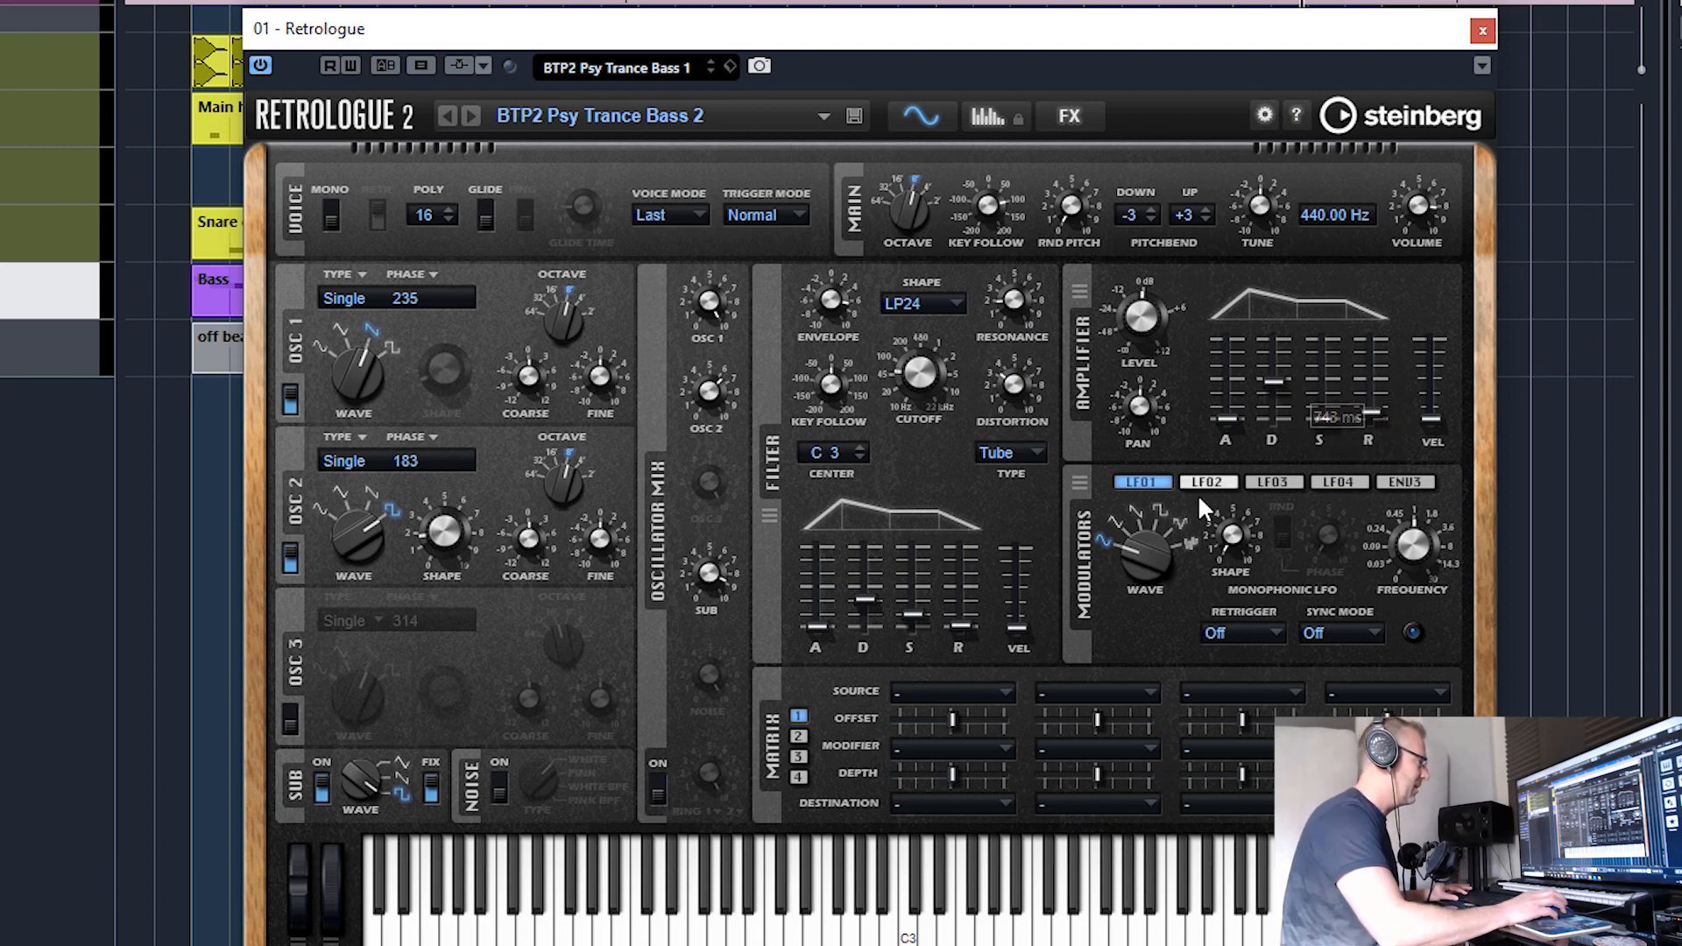
# - Check the patch's effects page and its arpeggiator page
pyautogui.click(1066, 130)
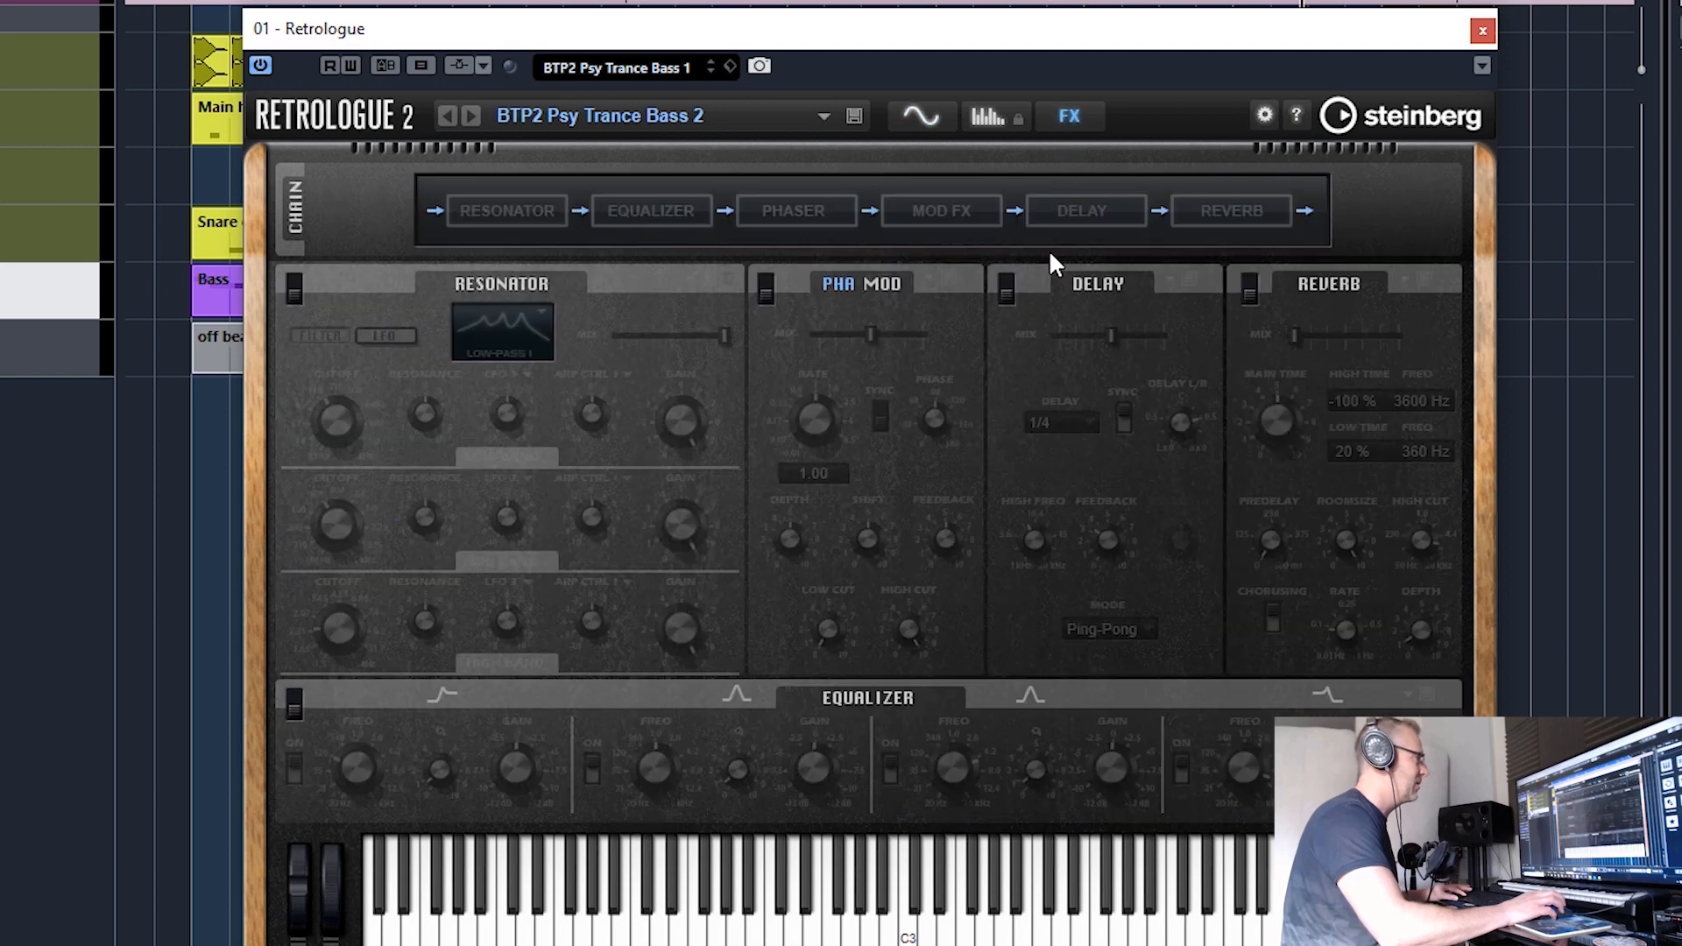
pyautogui.click(980, 123)
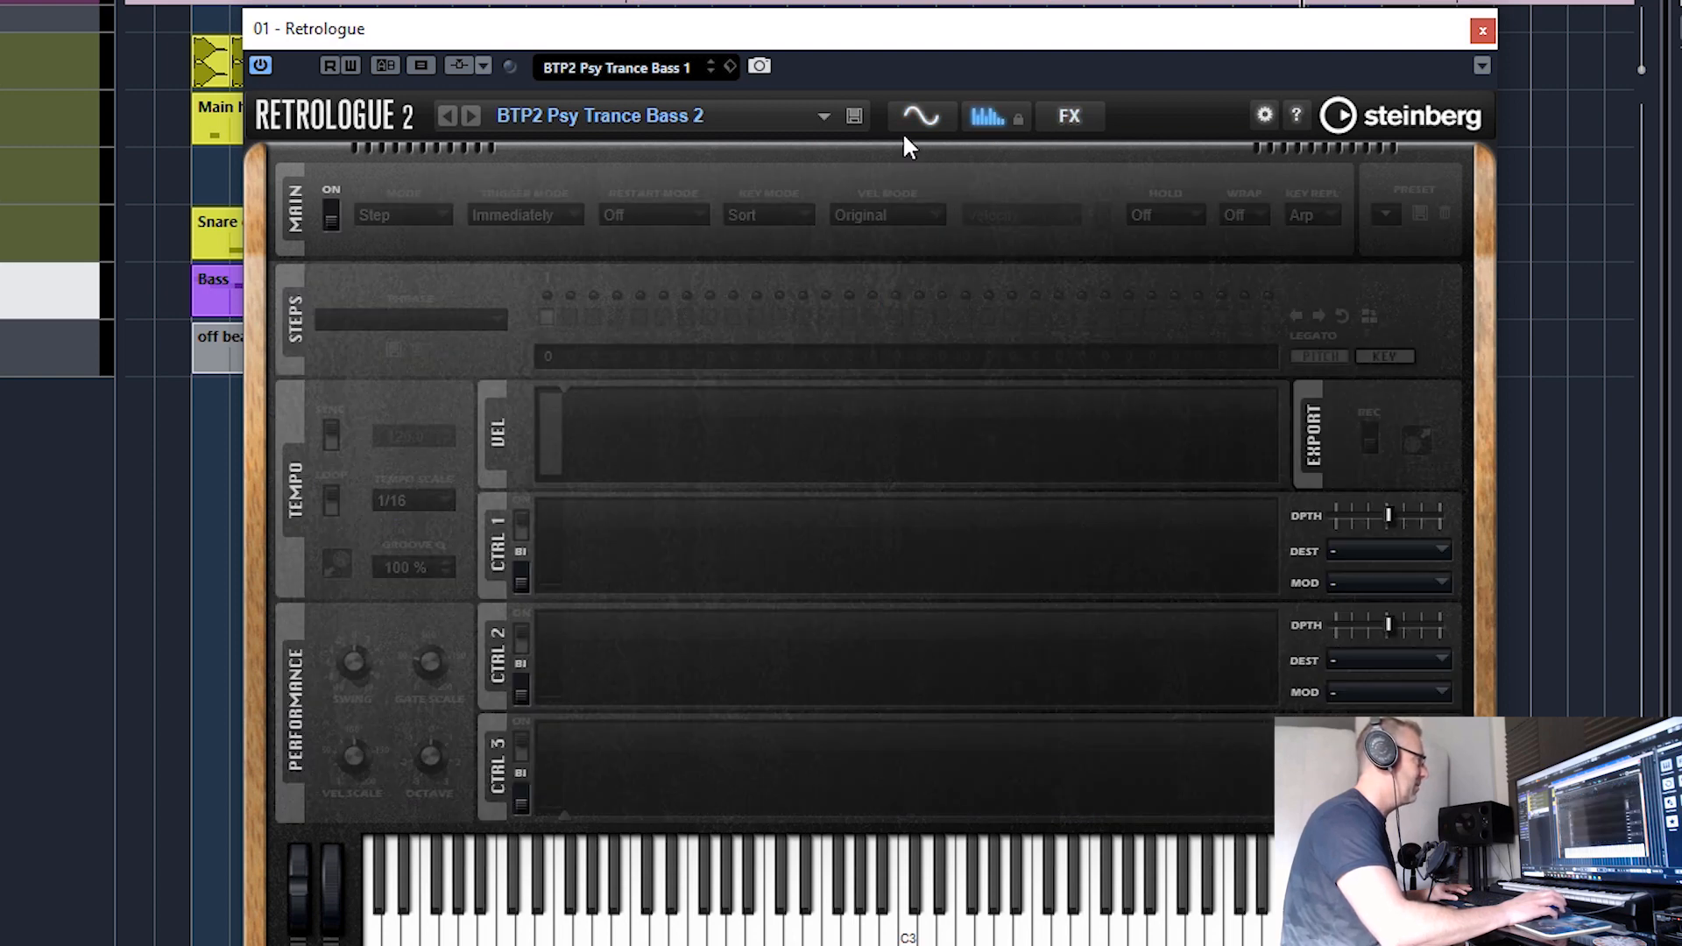
# - Return to Retrologue's synth page, close the instrument, and open the Bass track's channel settings
pyautogui.click(911, 127)
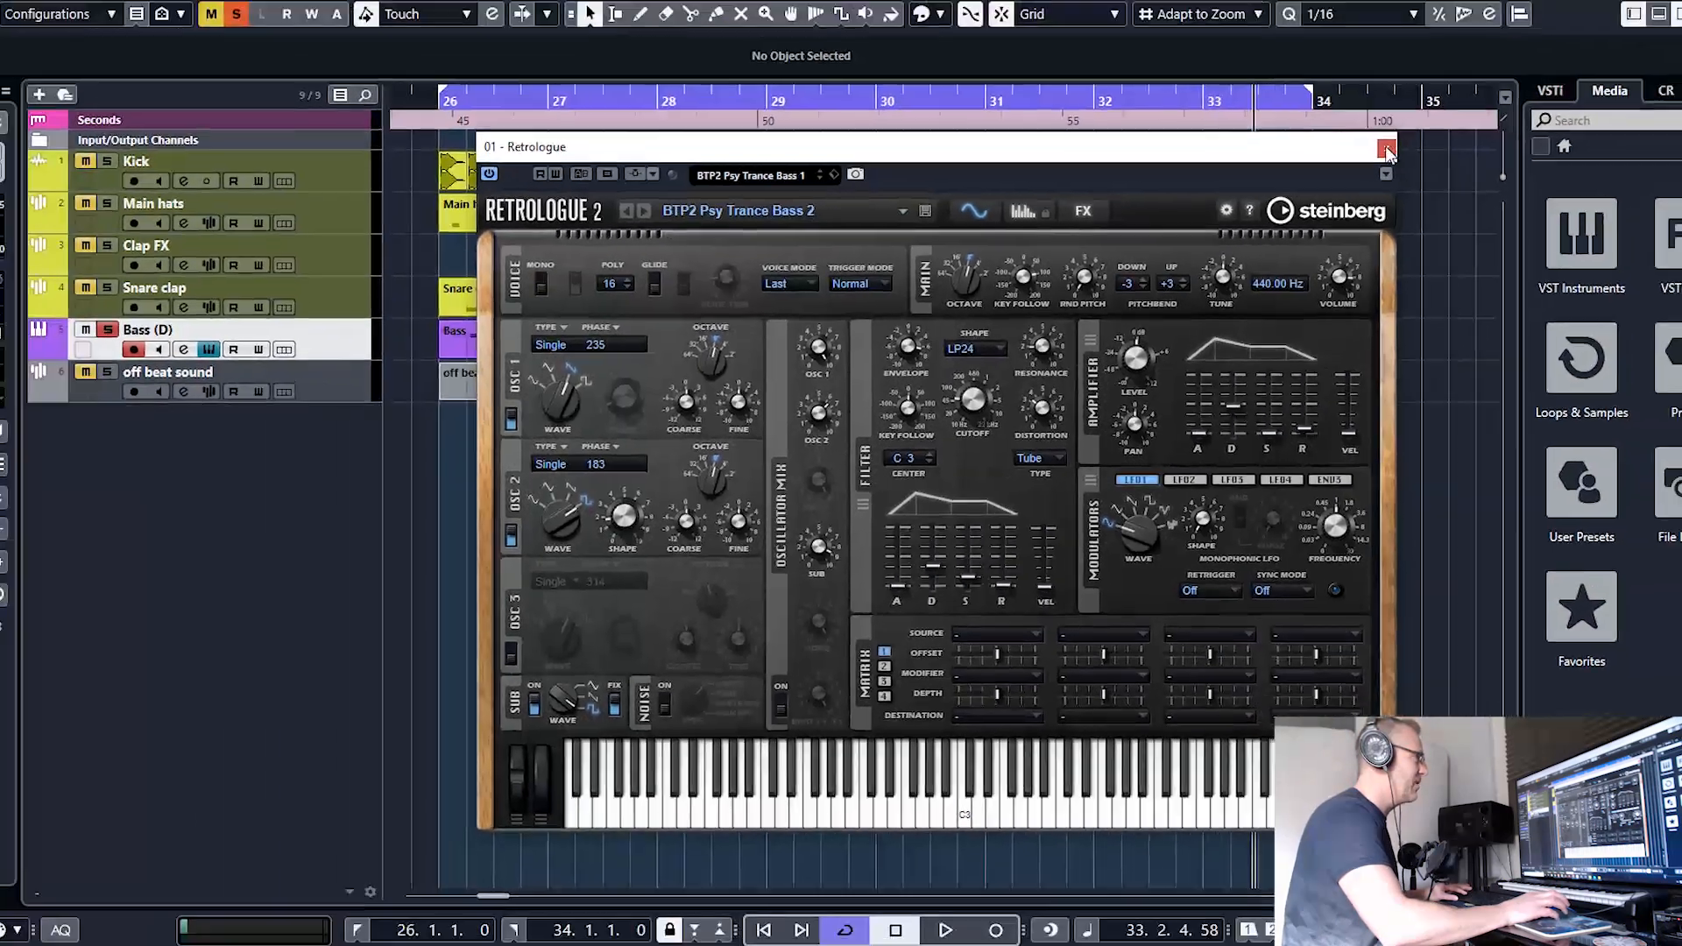
pyautogui.click(1482, 31)
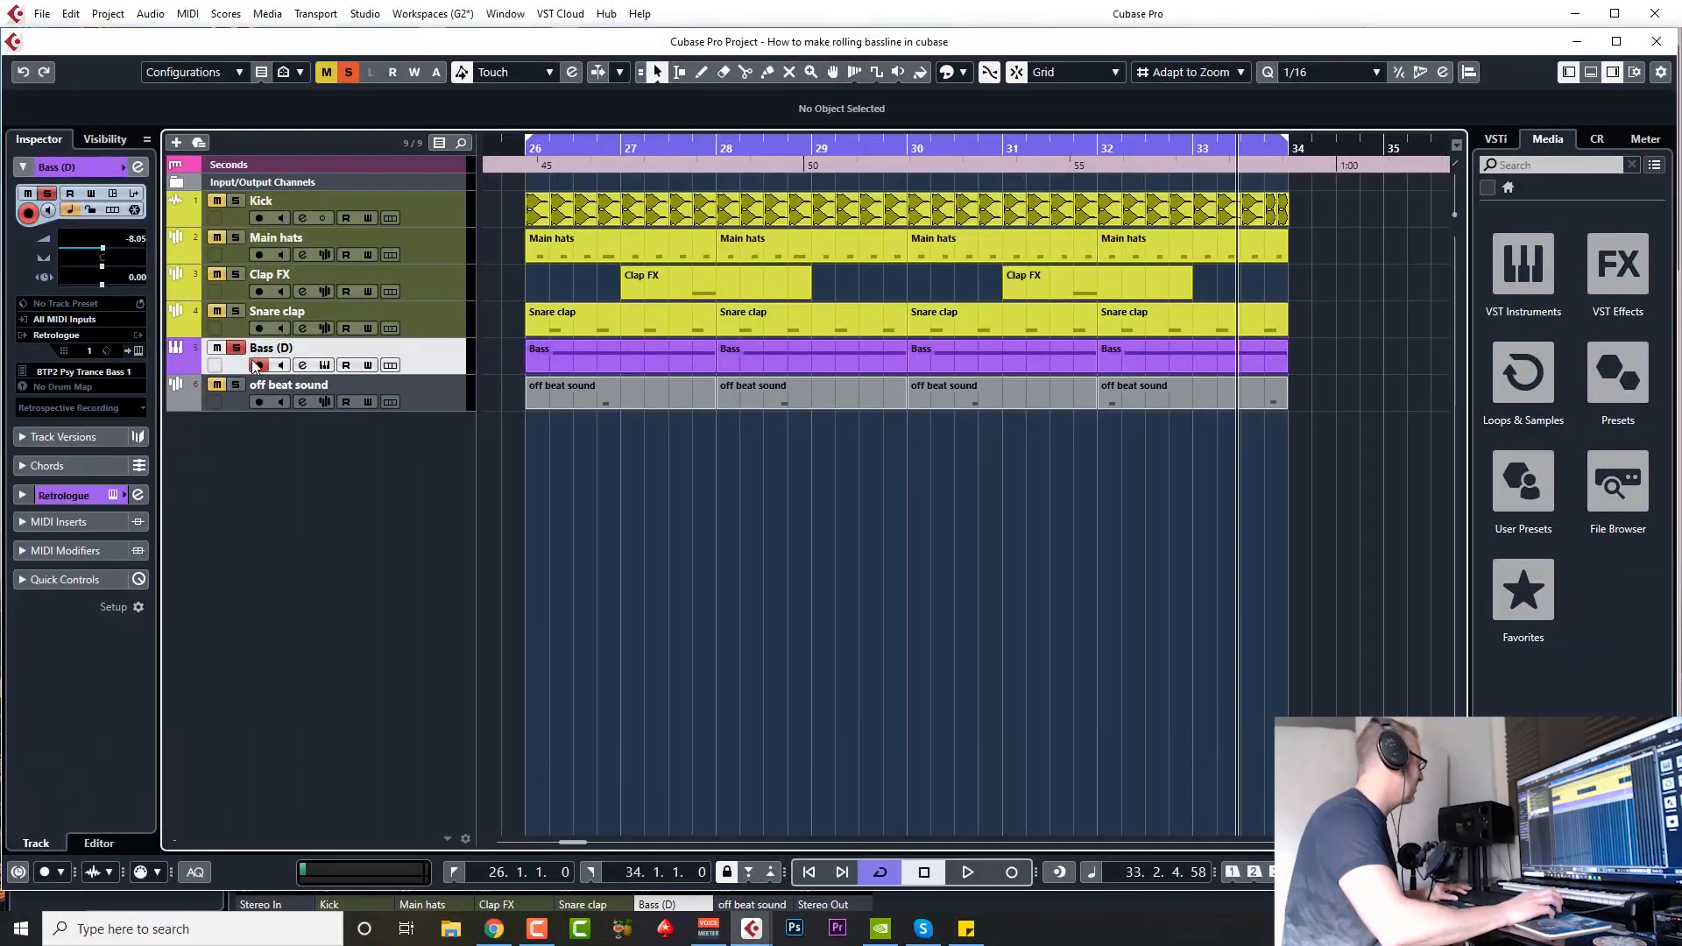
pyautogui.click(306, 363)
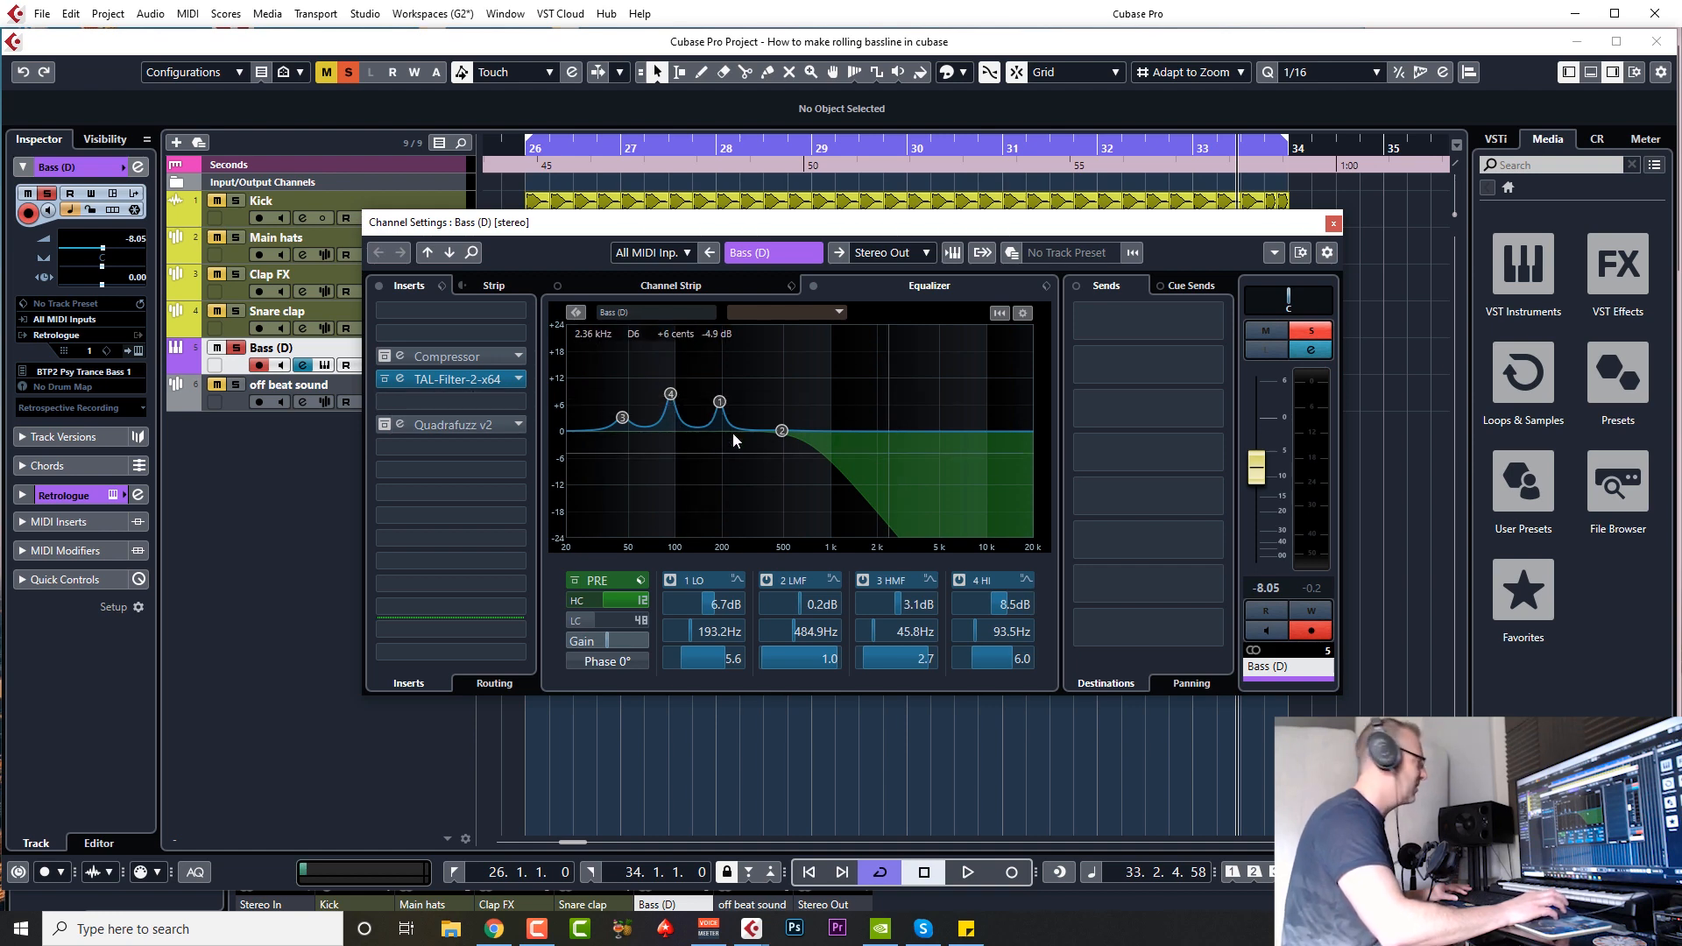
# - Open the TAL-Filter-2 insert and, during playback, shift its later curve points and the second point from the start slightly later
pyautogui.click(399, 379)
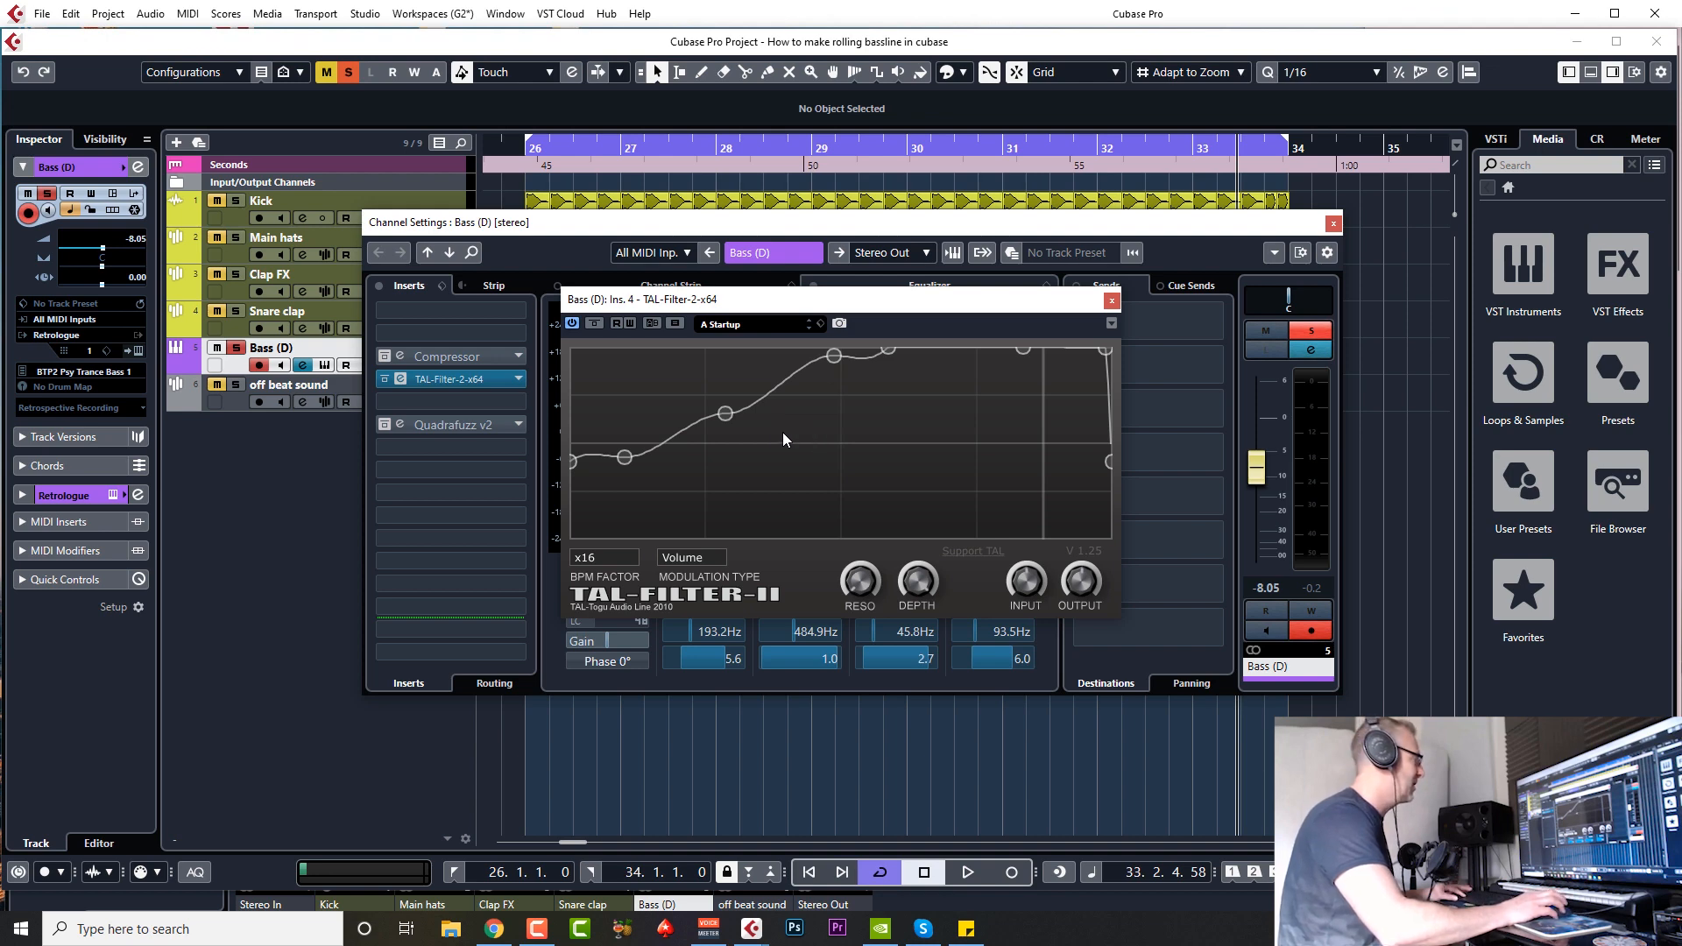
pyautogui.press('space')
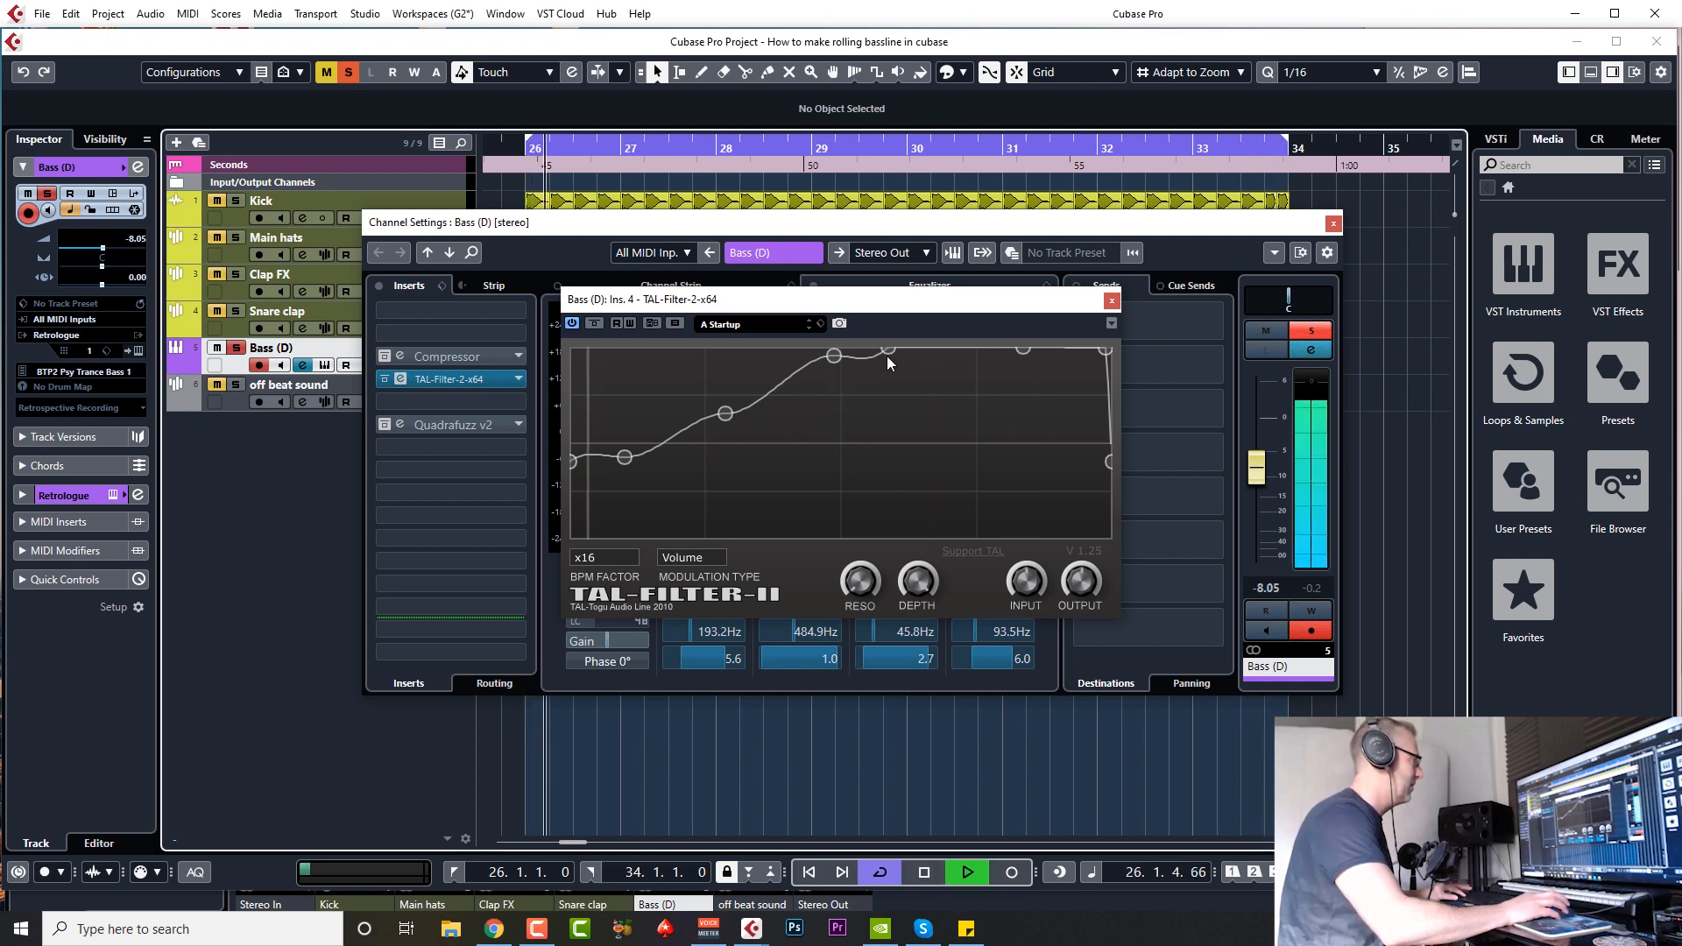
pyautogui.moveTo(887, 358); pyautogui.dragTo(1016, 343)
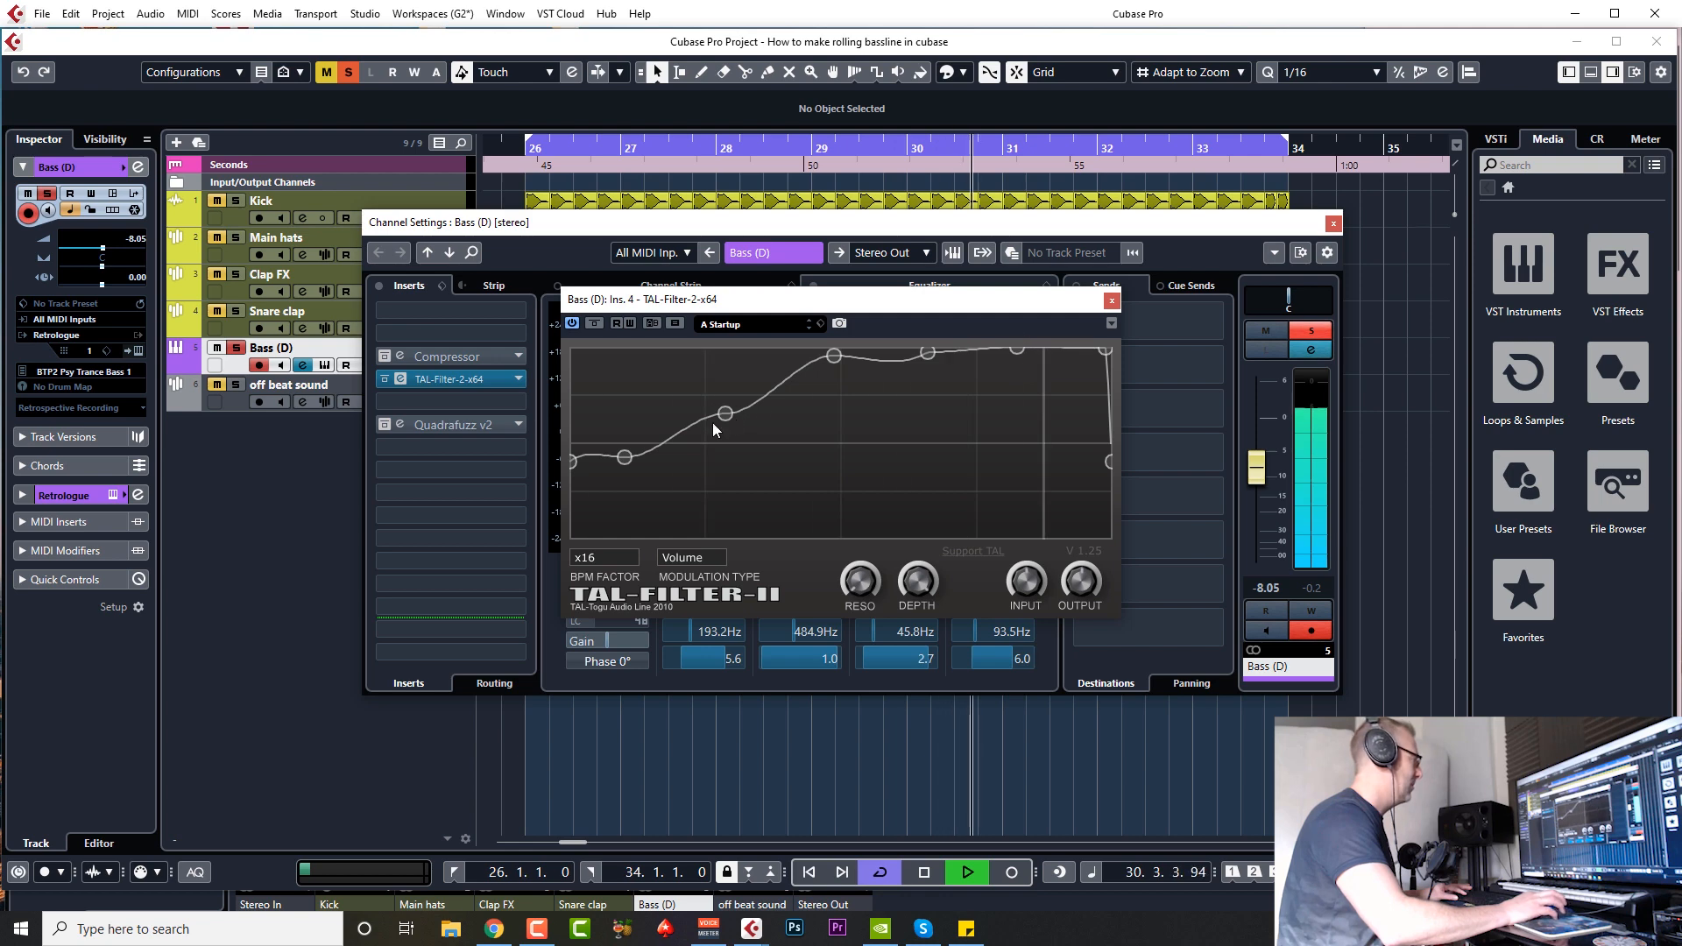
pyautogui.moveTo(624, 457)
pyautogui.mouseDown()
pyautogui.moveTo(610, 414)
pyautogui.moveTo(602, 536)
pyautogui.moveTo(633, 375)
pyautogui.moveTo(642, 450)
pyautogui.mouseUp()
pyautogui.press('space')
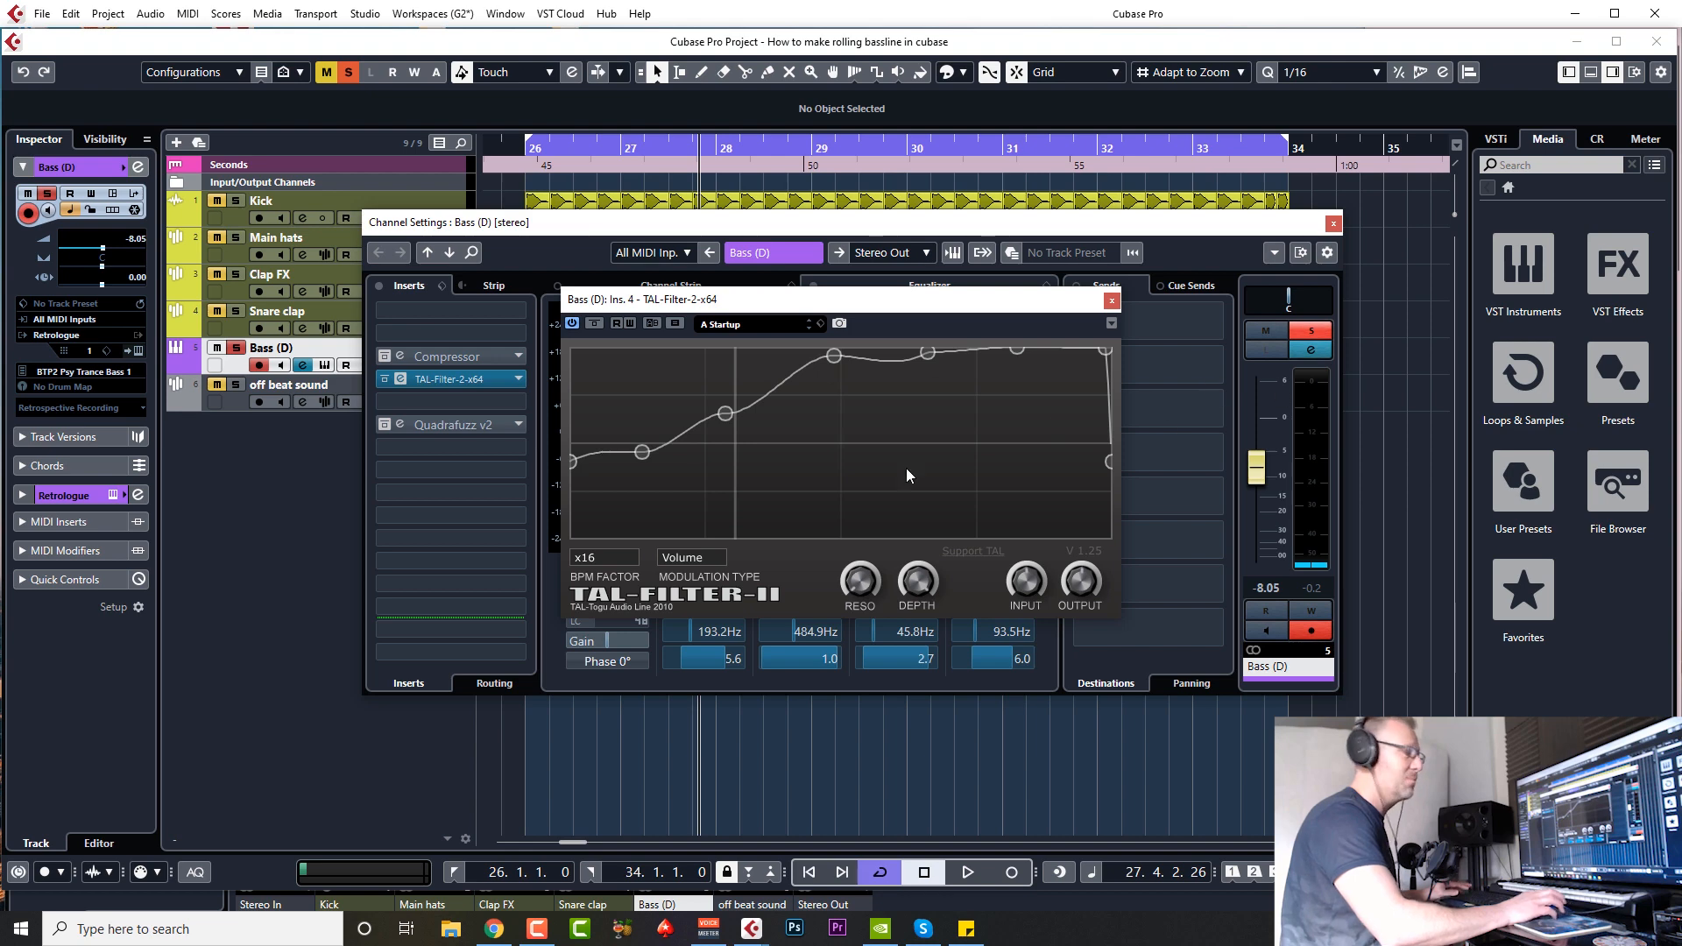
# - Review TAL-Filter-2's BPM factor and modulation type options, keeping x16 and Volume
pyautogui.click(629, 561)
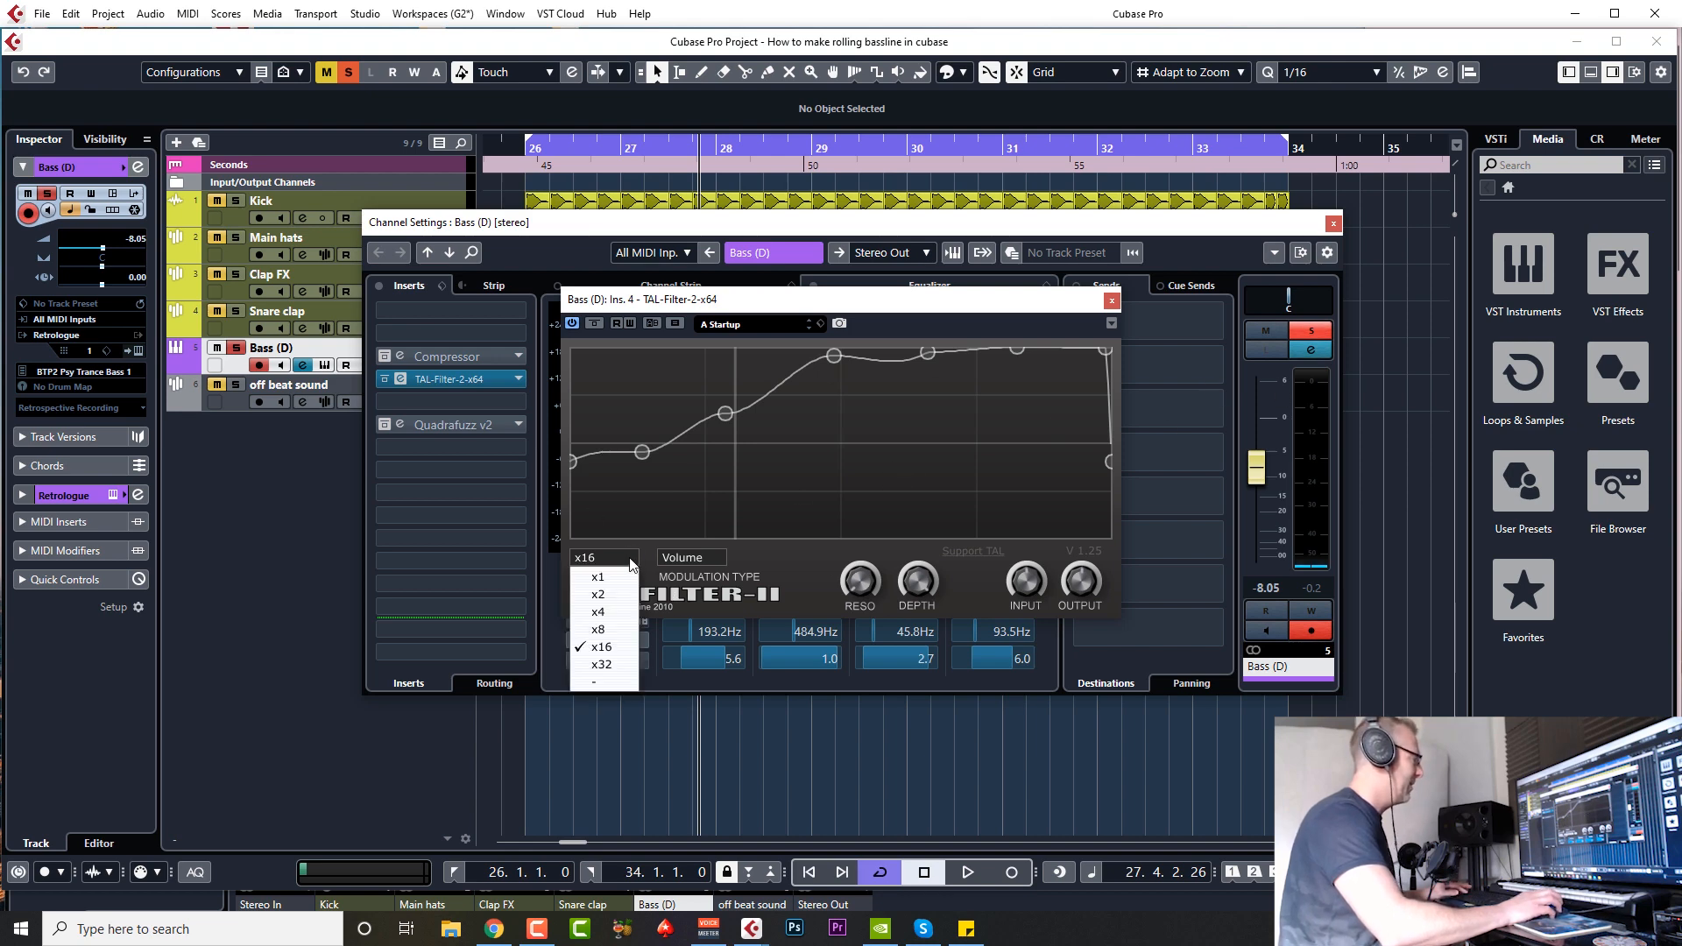
pyautogui.click(619, 645)
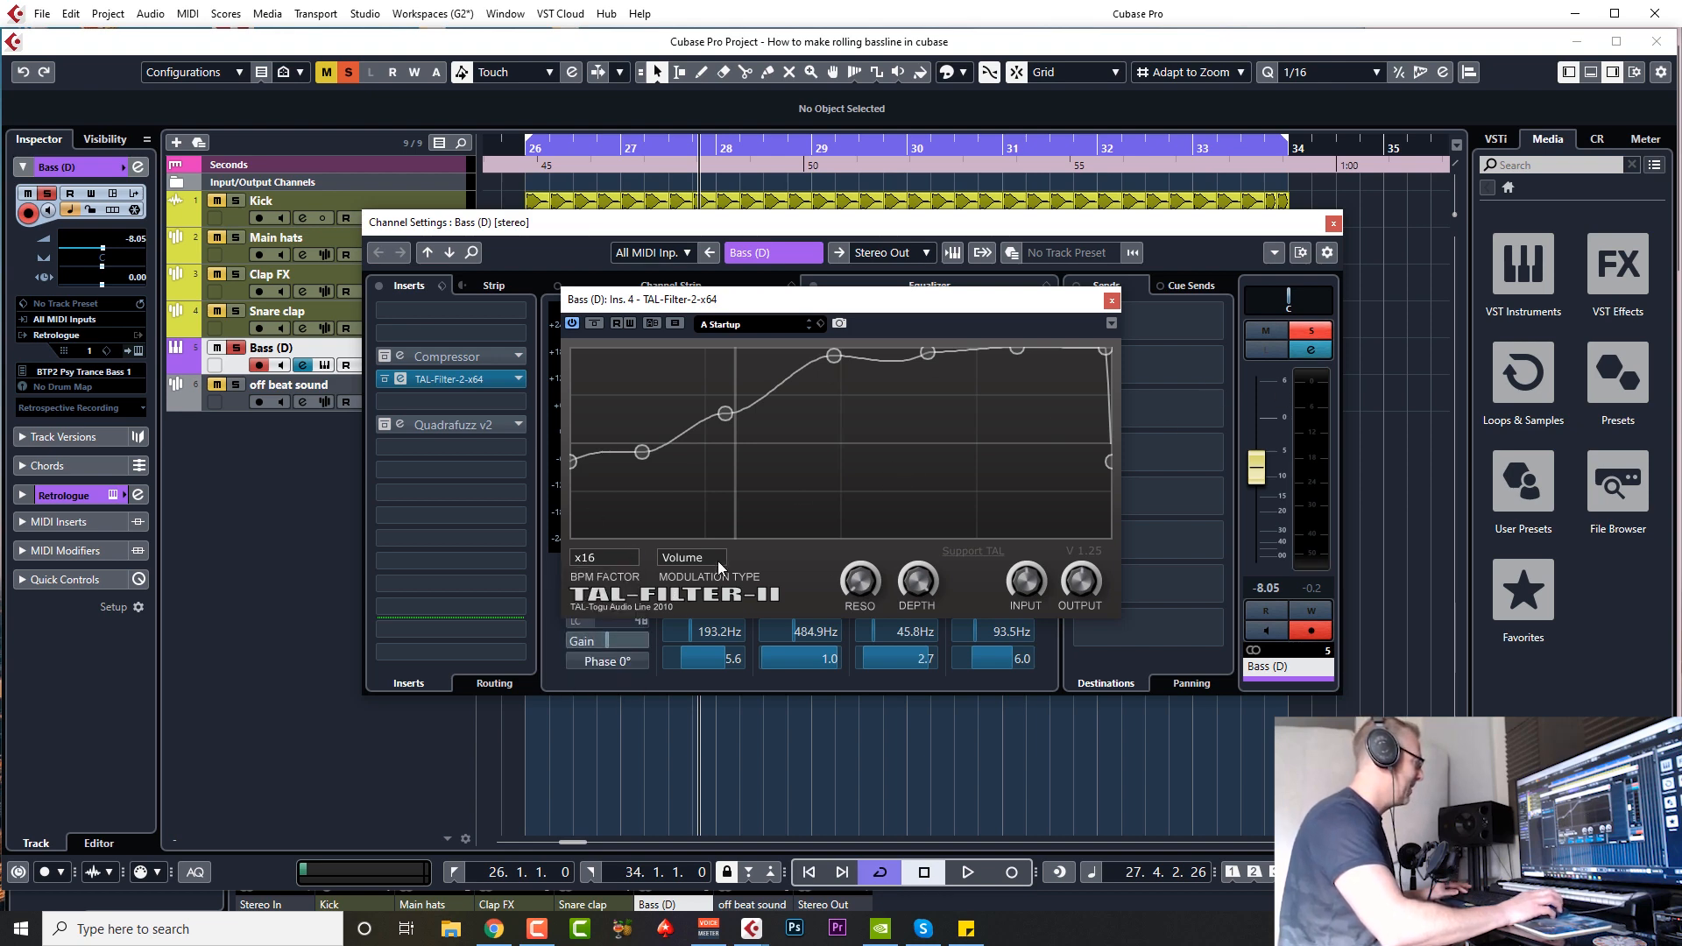
pyautogui.click(713, 555)
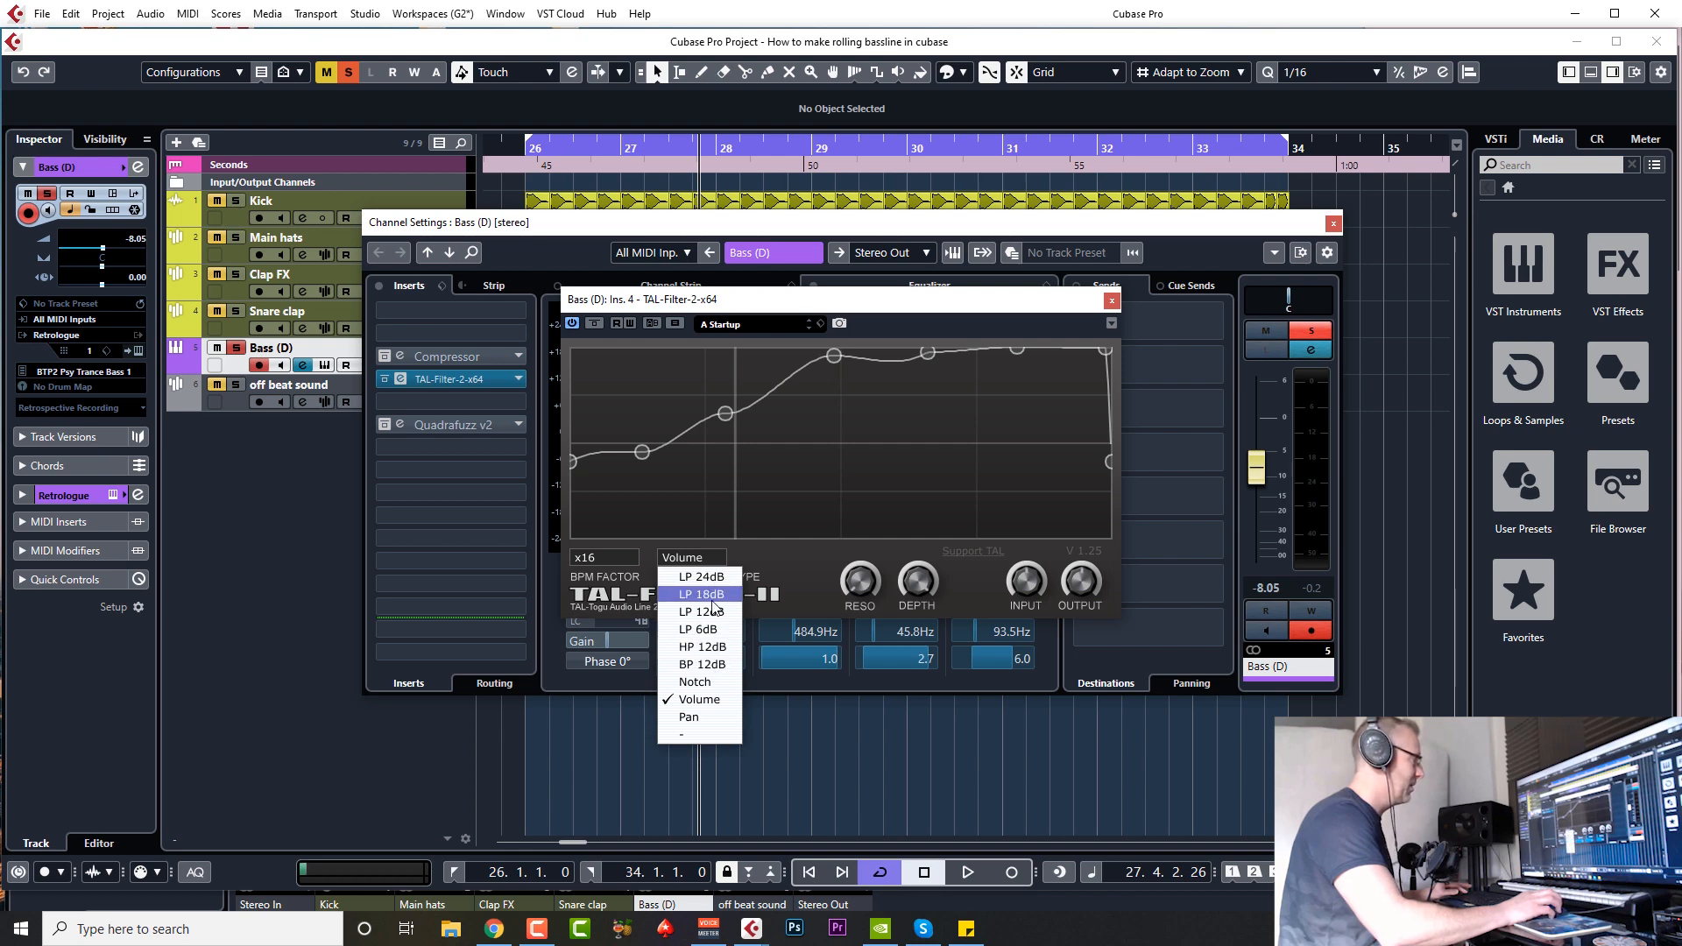
pyautogui.click(703, 696)
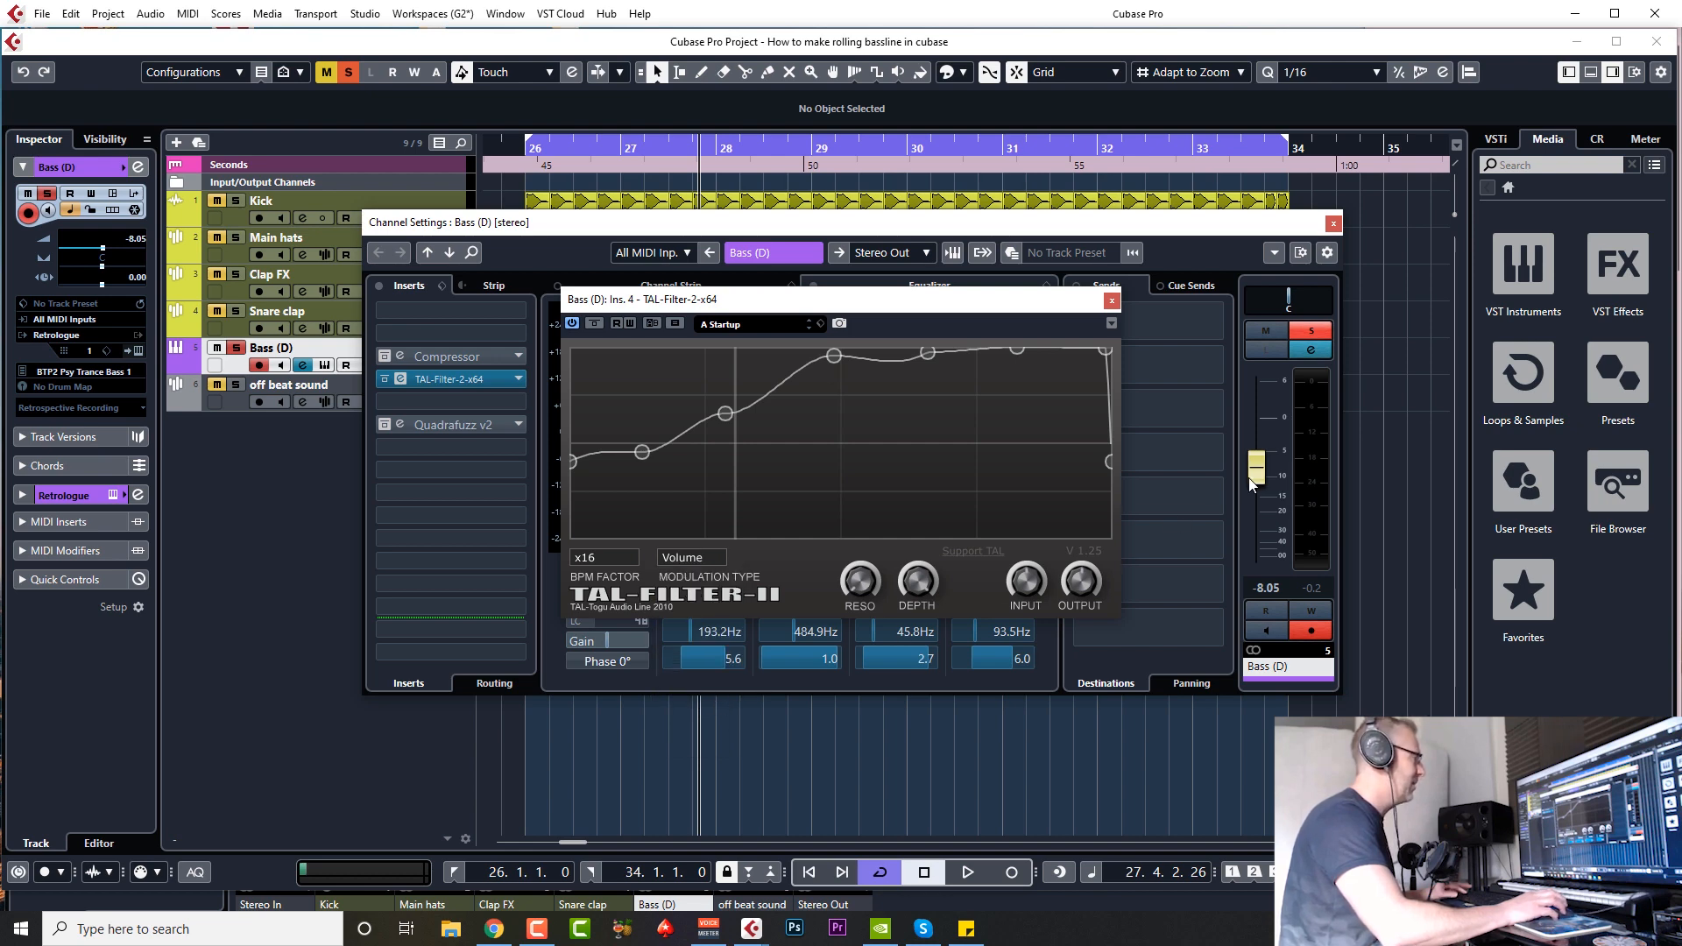
# - Close the filter and play the loop with all tracks, followed by only the Kick and Bass tracks soloed
pyautogui.click(1110, 303)
pyautogui.press('space')
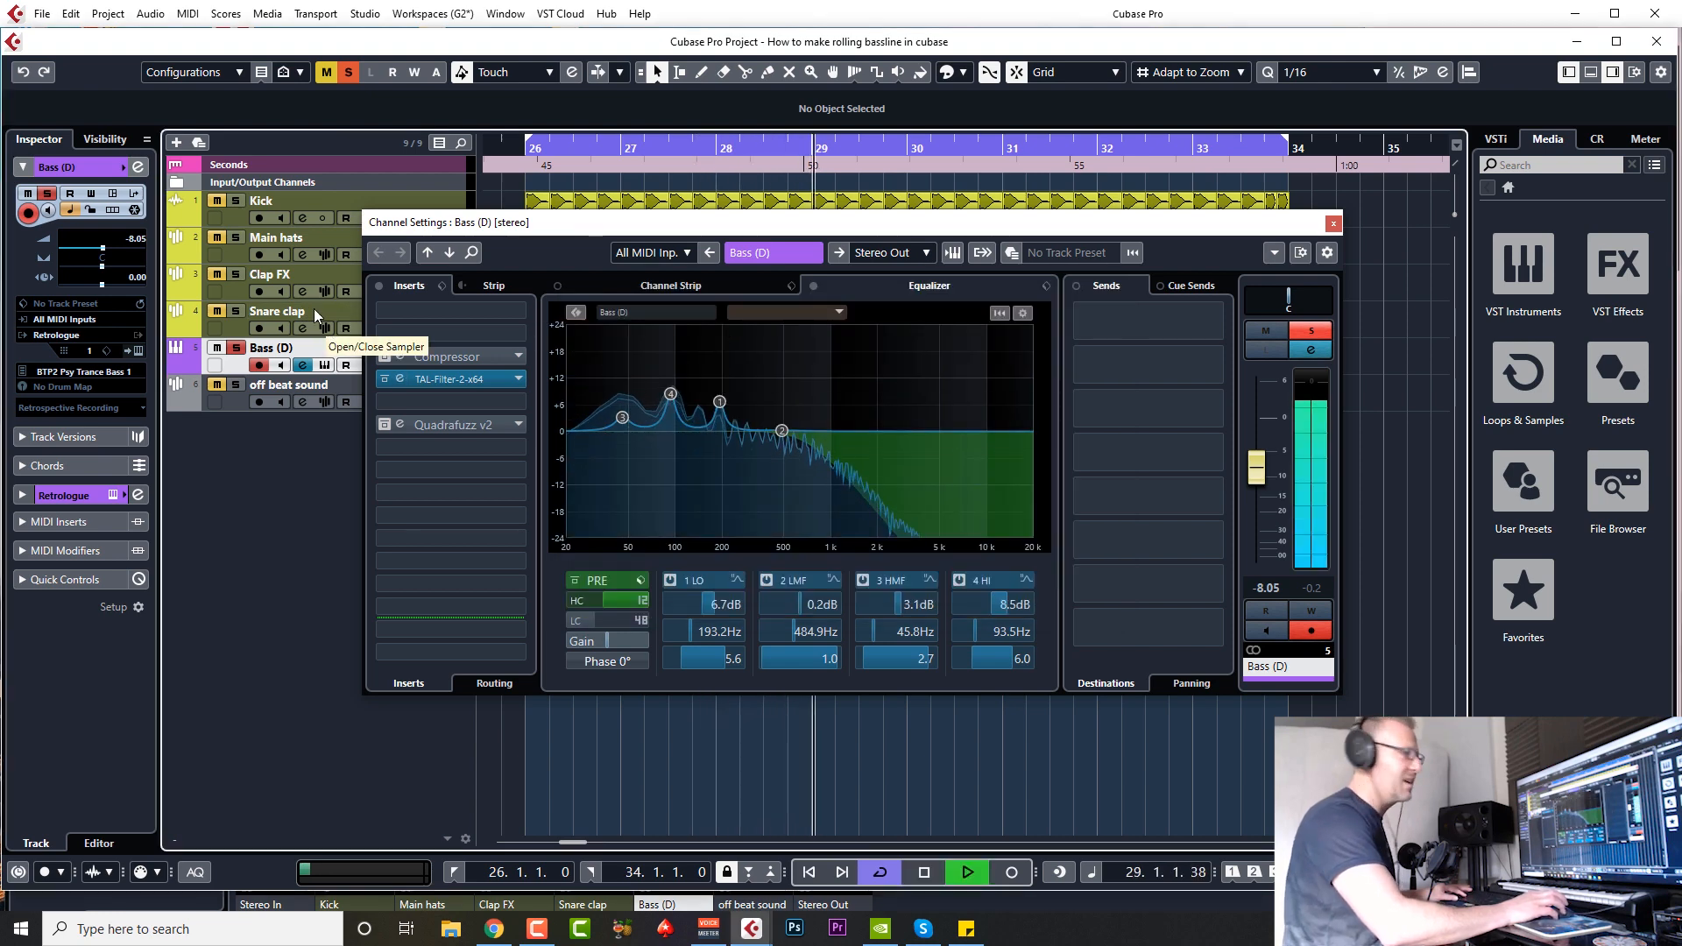
pyautogui.click(350, 75)
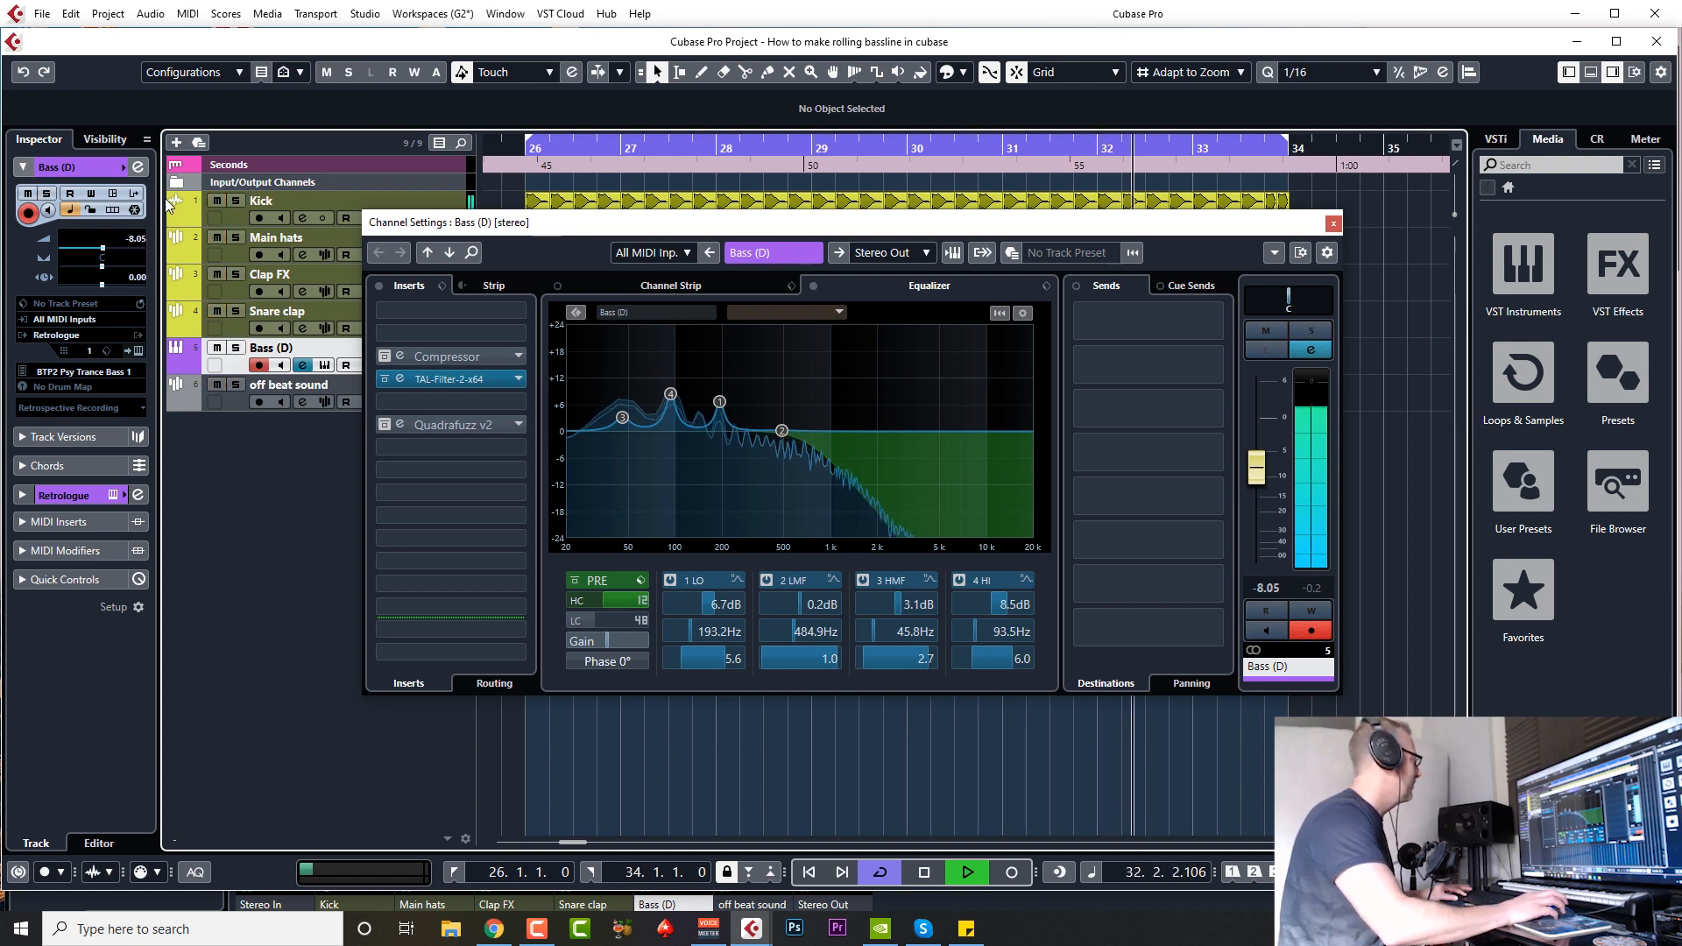
pyautogui.click(235, 201)
pyautogui.click(236, 348)
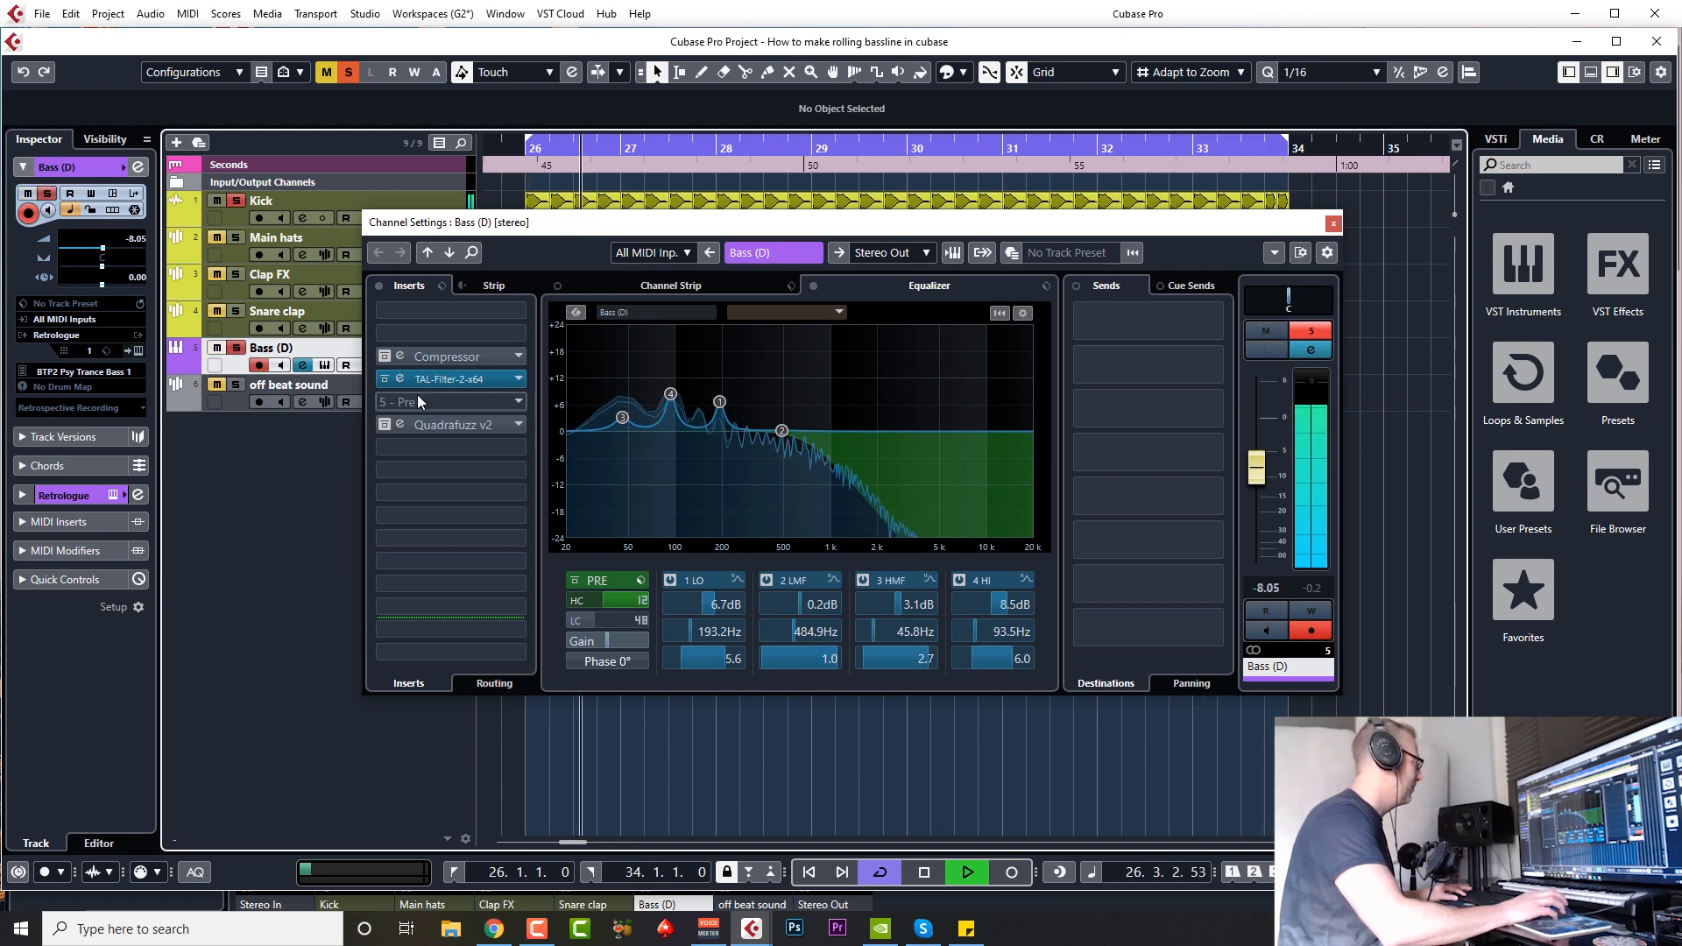
# - Reopen TAL-Filter-2, lower the second and third points of its volume curve and shift them later, and close it
pyautogui.click(400, 380)
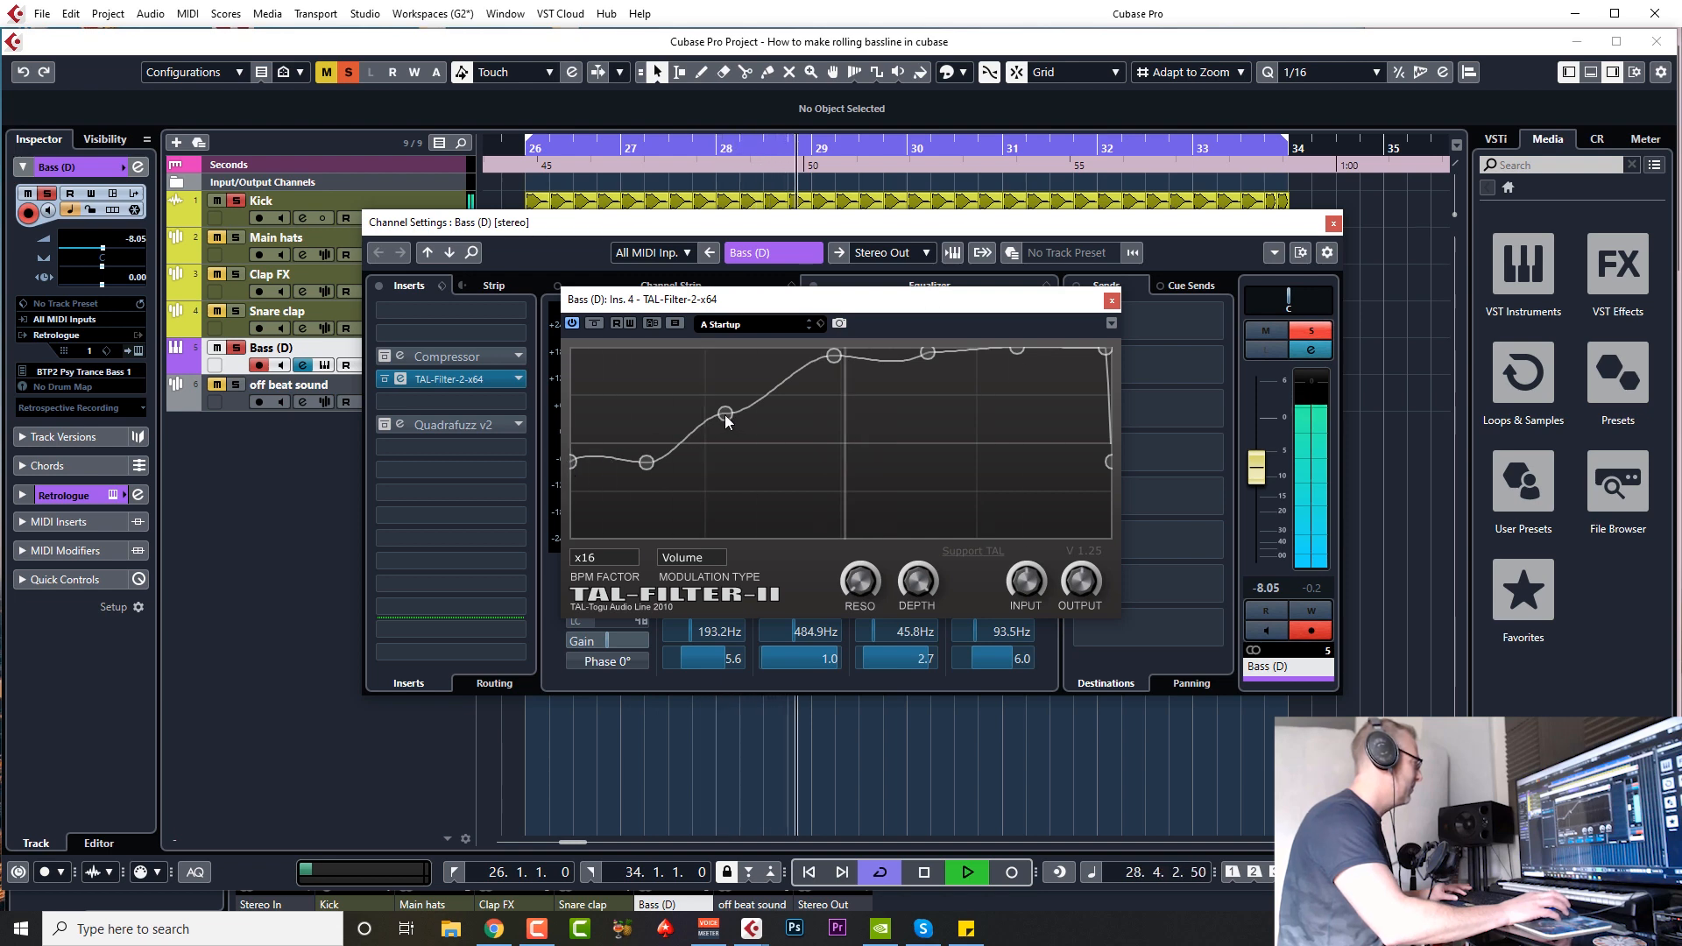
pyautogui.moveTo(730, 420); pyautogui.dragTo(766, 441)
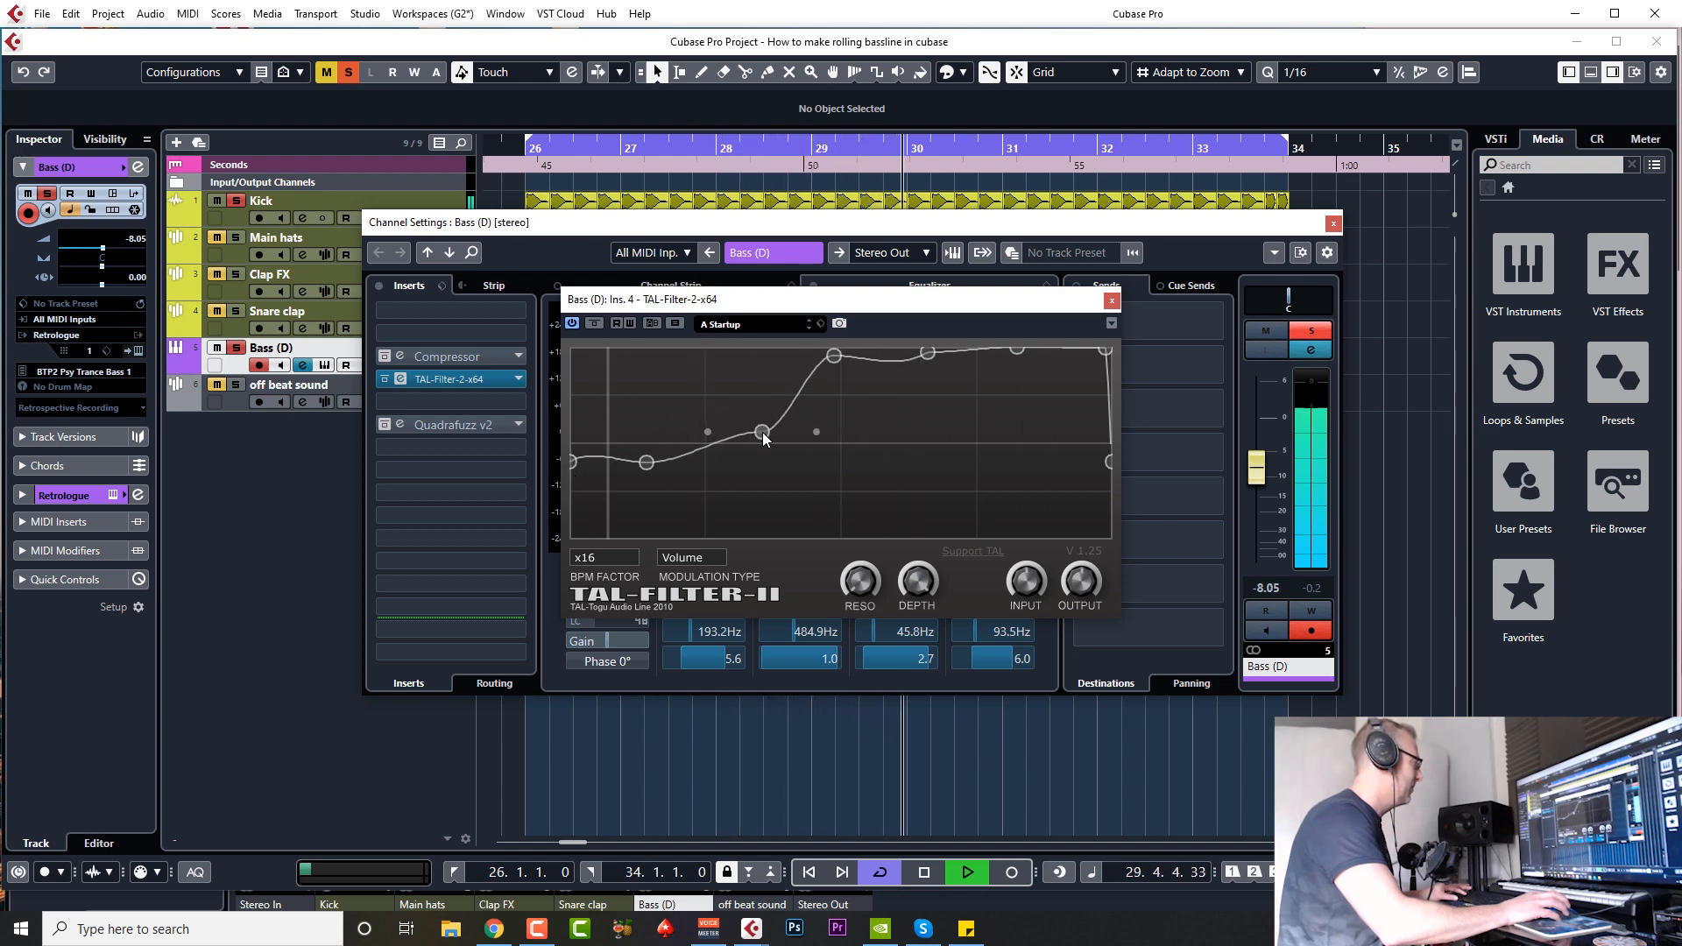
pyautogui.click(1112, 301)
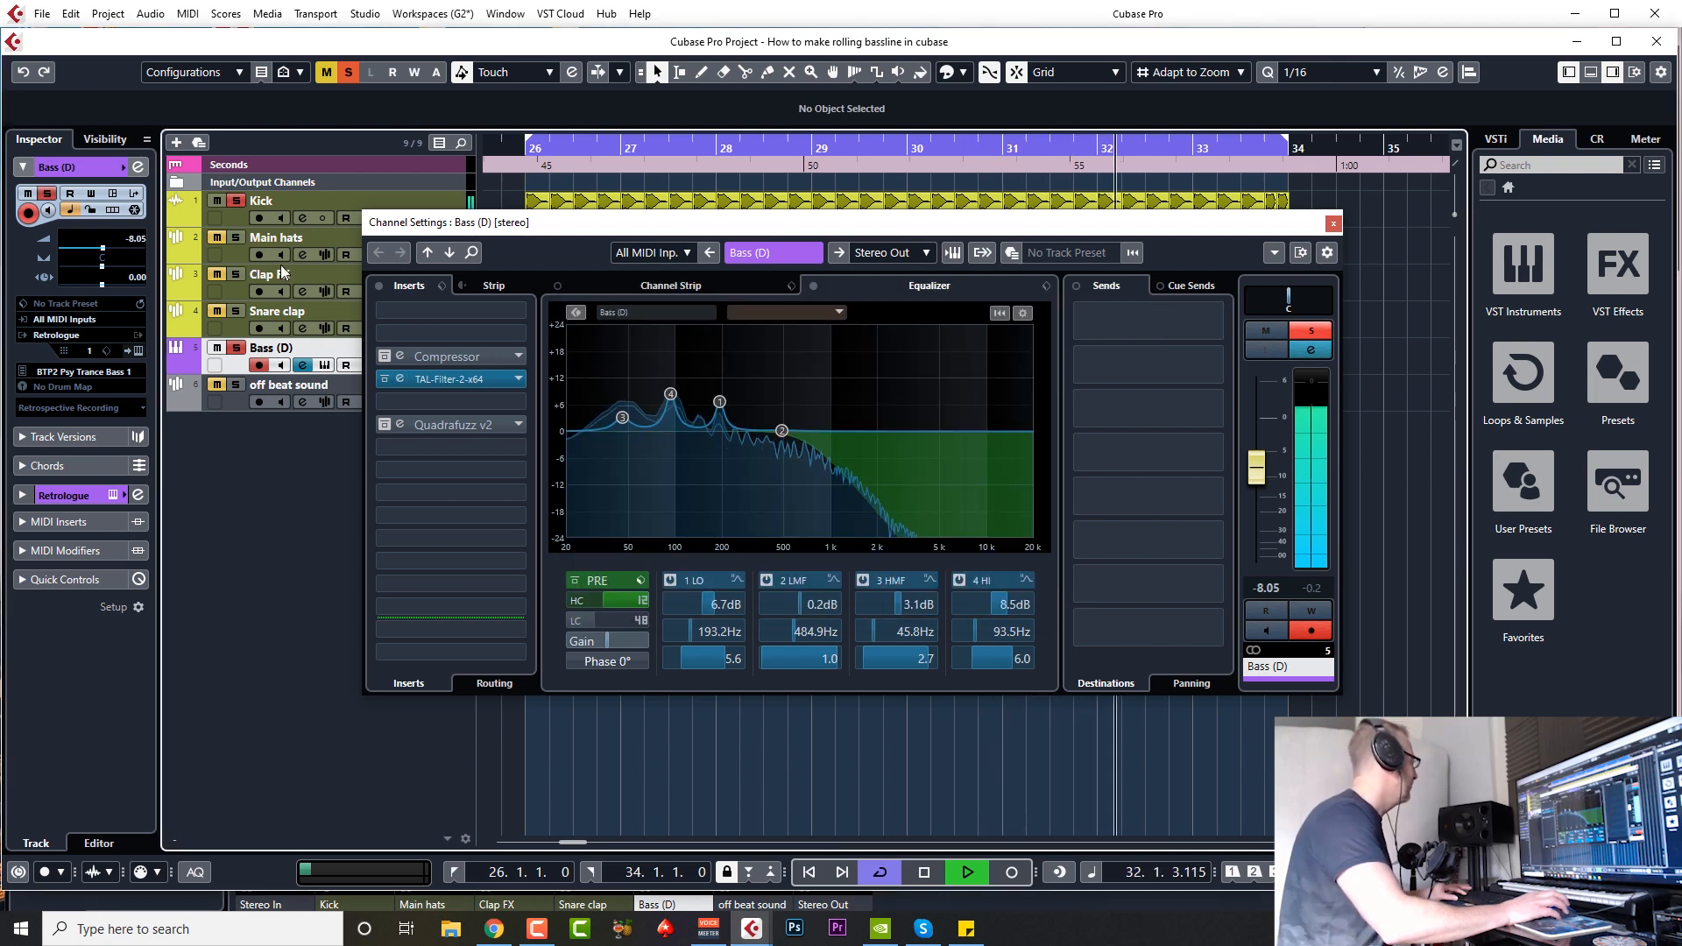
# - Clear the solos to hear the full mix, close the Bass channel settings, and stop playback
pyautogui.click(350, 73)
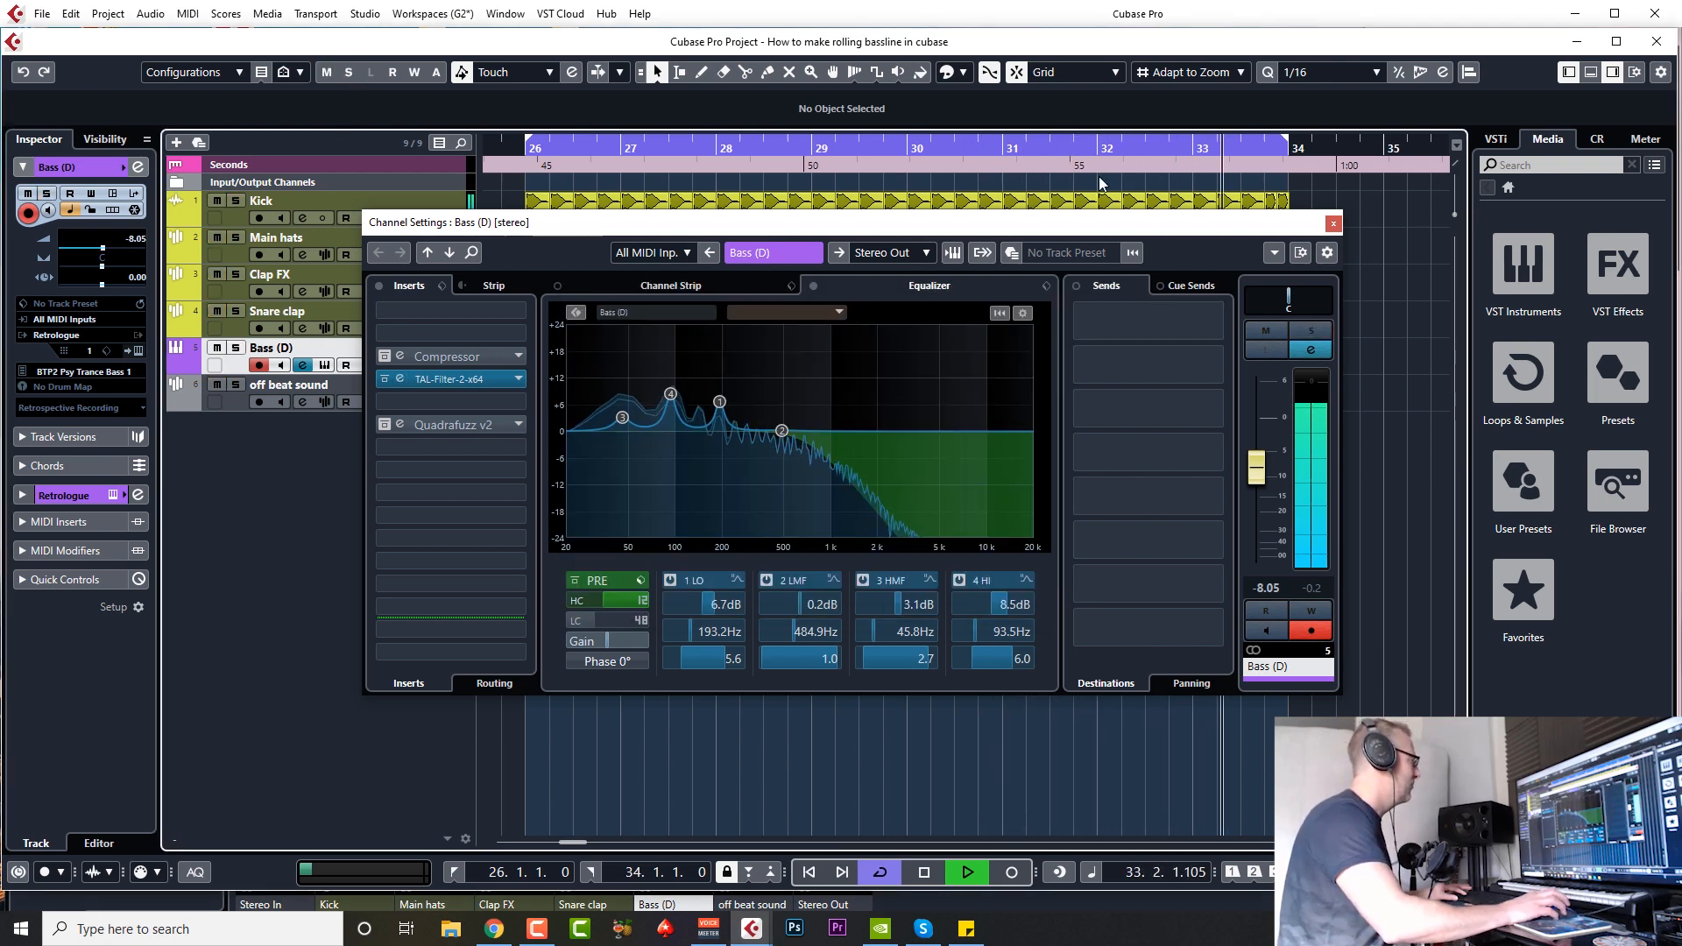
pyautogui.click(1334, 223)
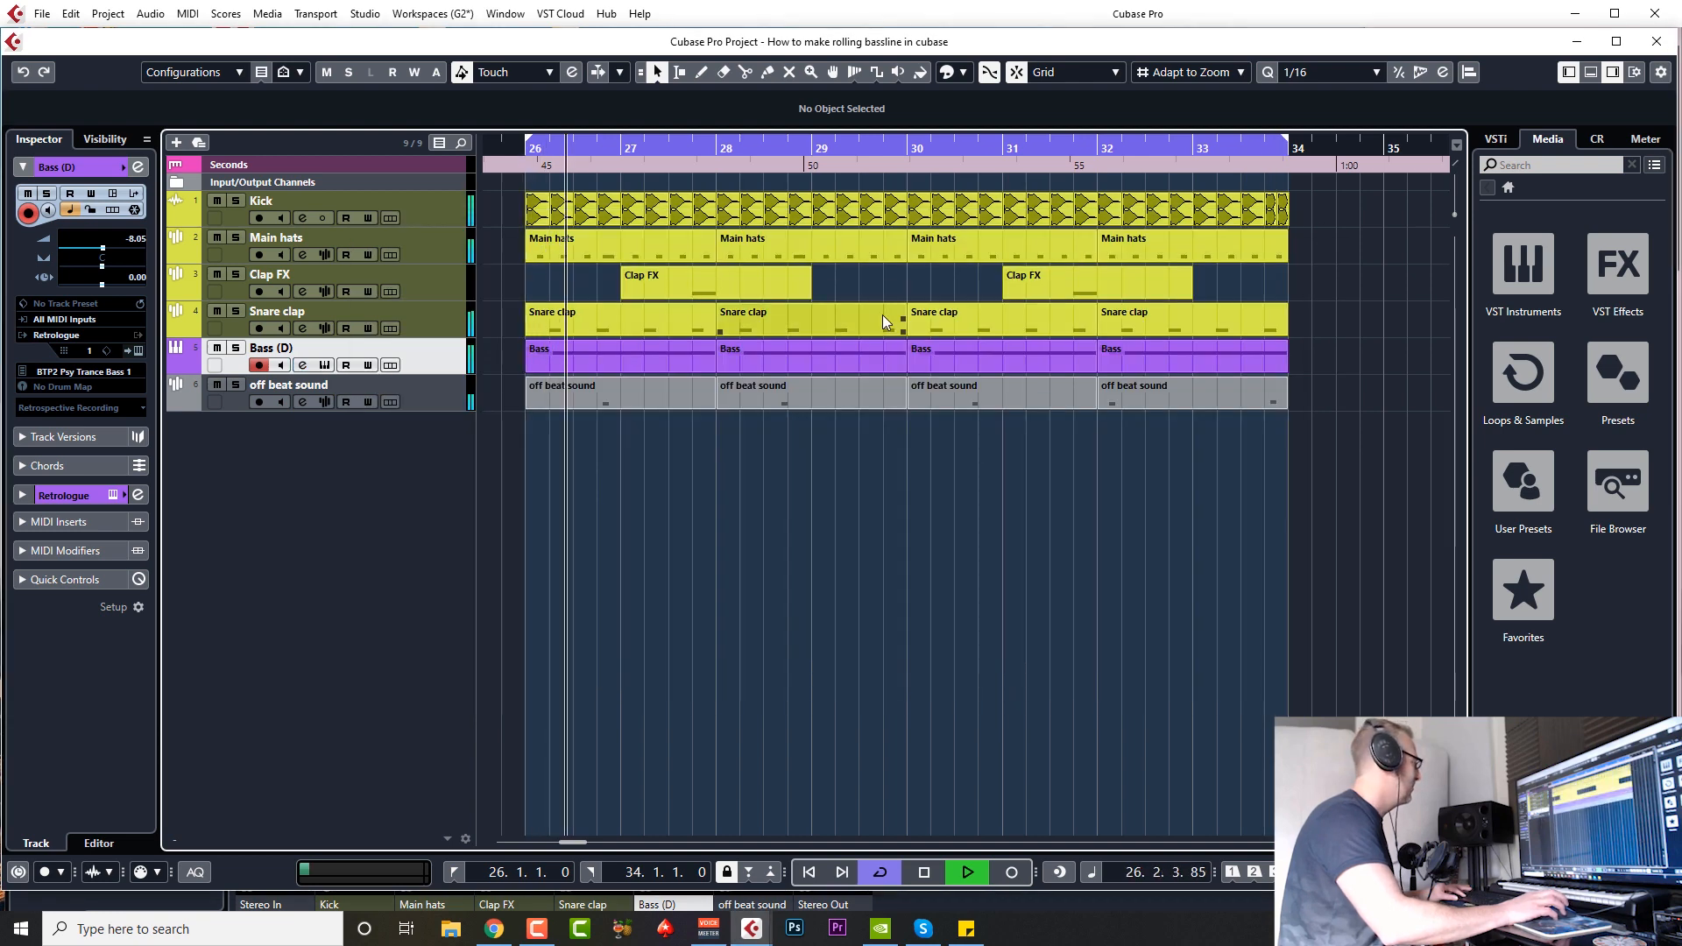
pyautogui.press('space')
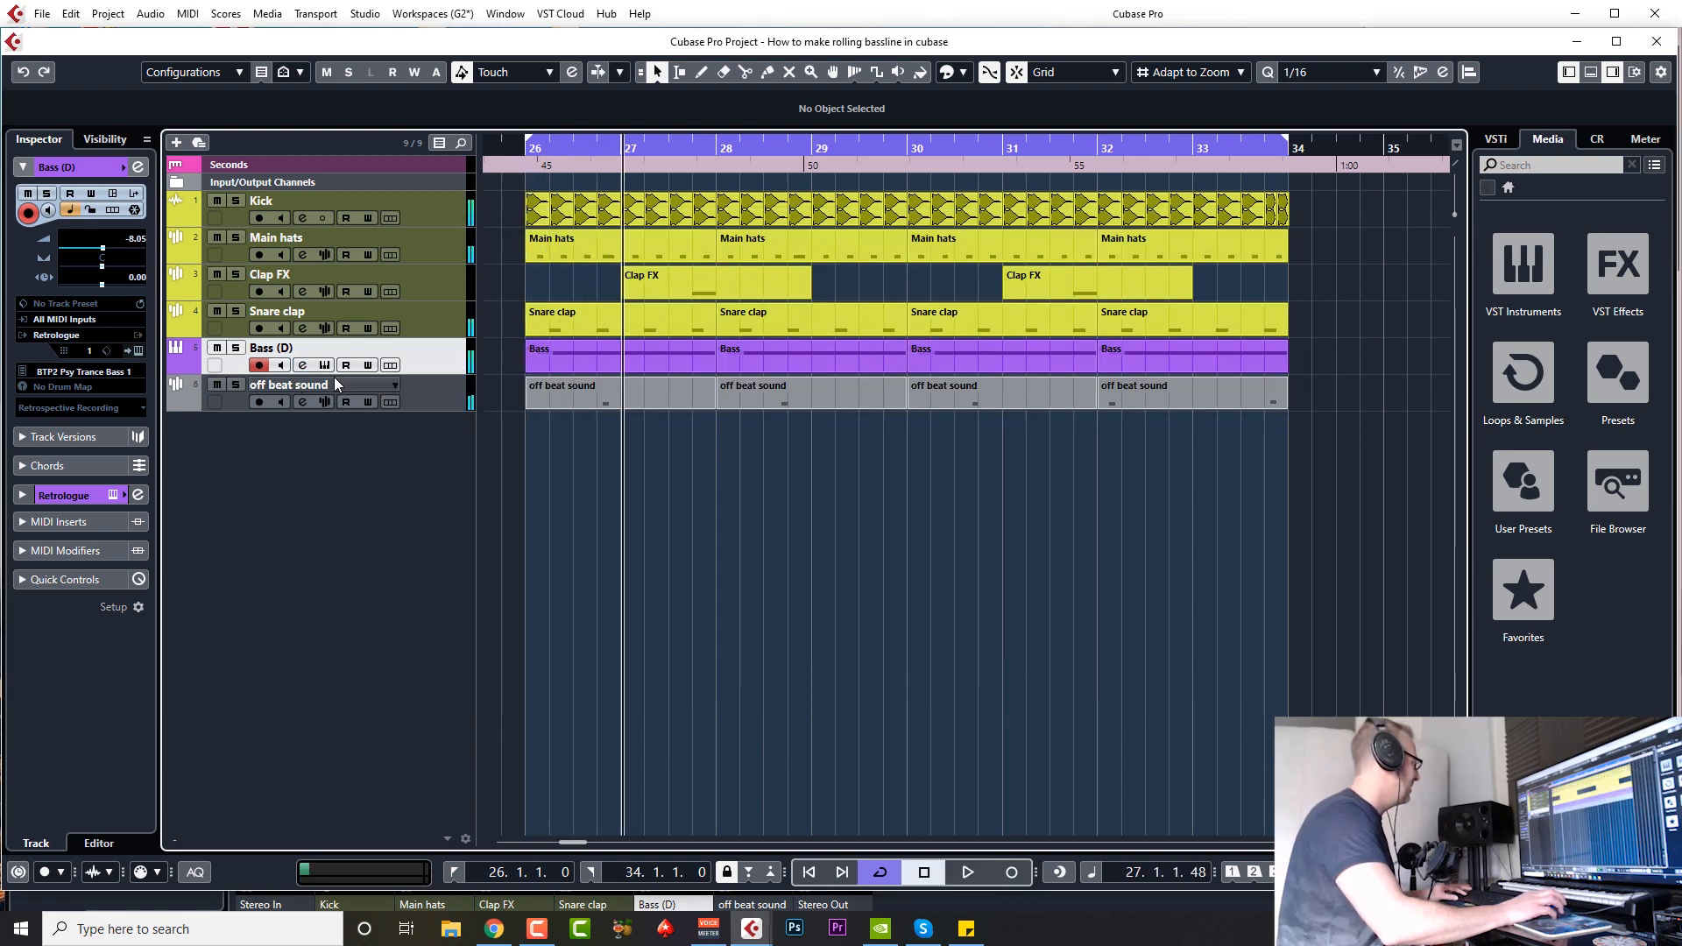
# - Load the BTP2 Psy Trance Bass 1 preset into the Bass track's Retrologue
pyautogui.click(324, 365)
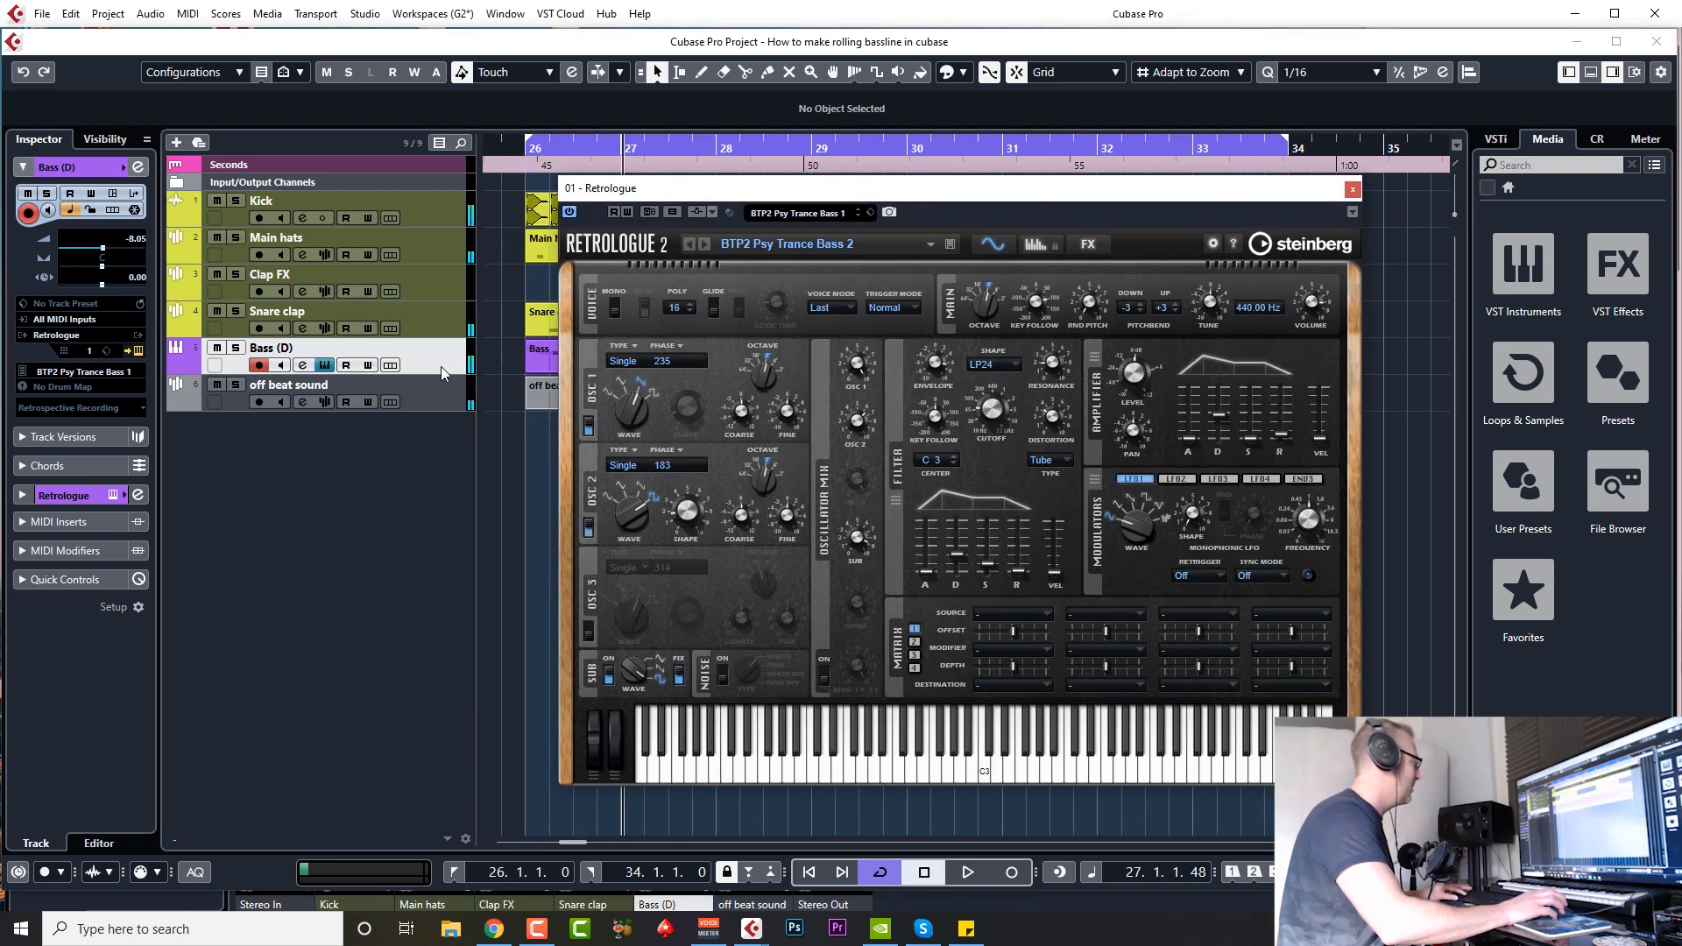
pyautogui.click(893, 244)
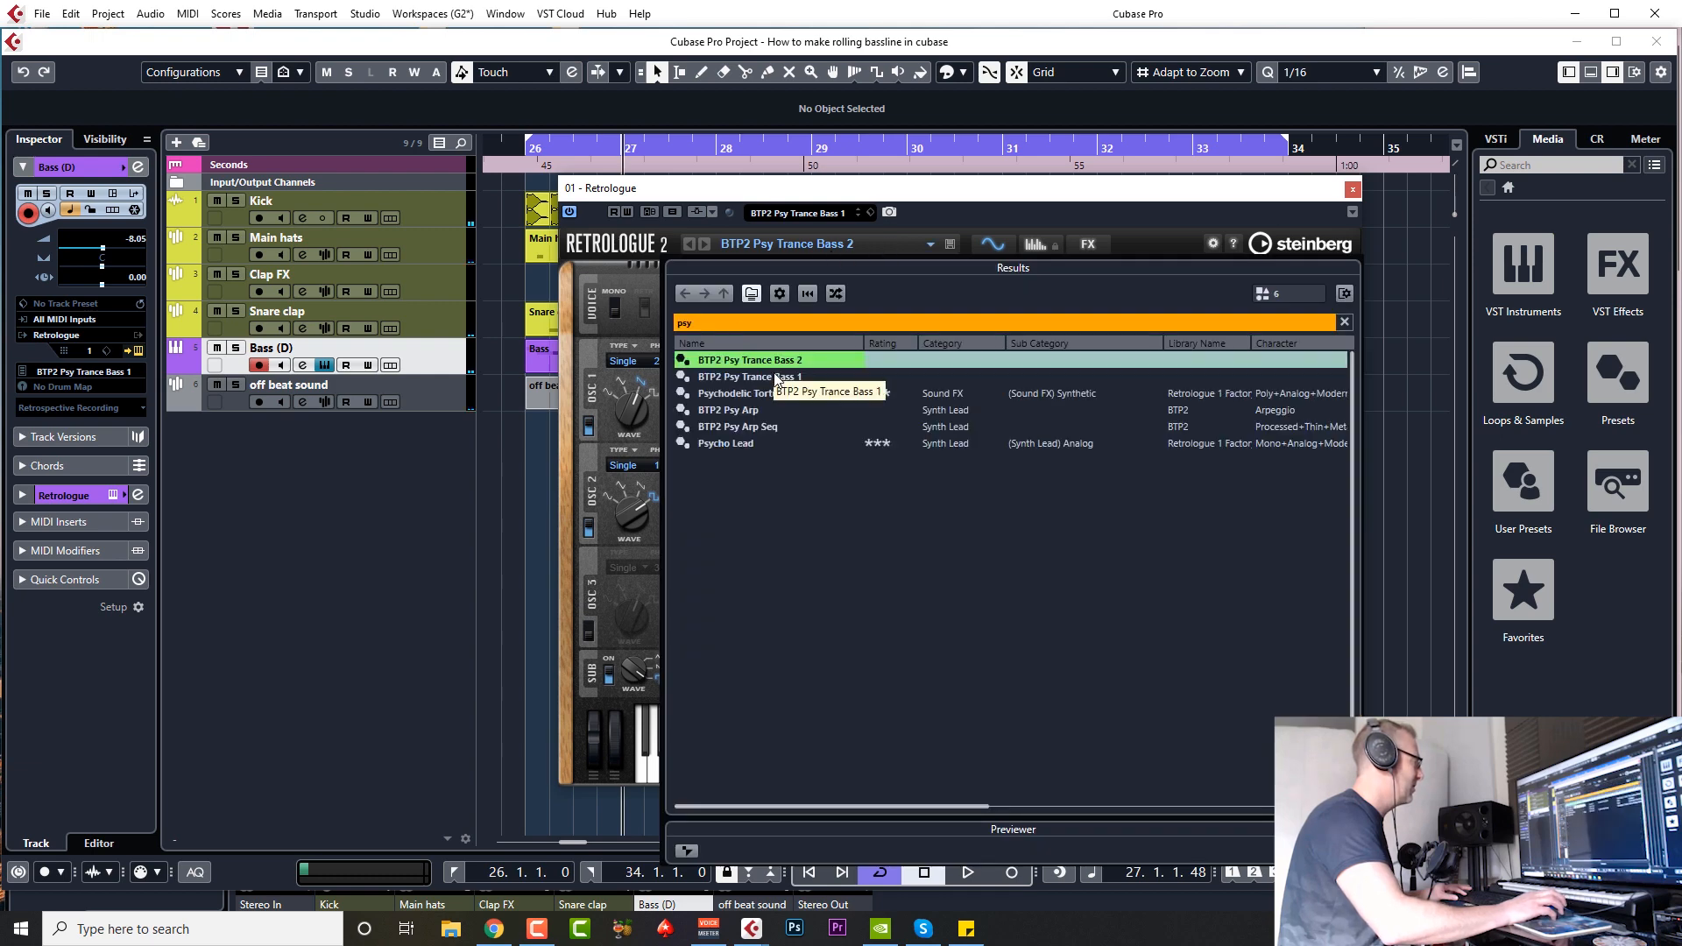
pyautogui.doubleClick(776, 377)
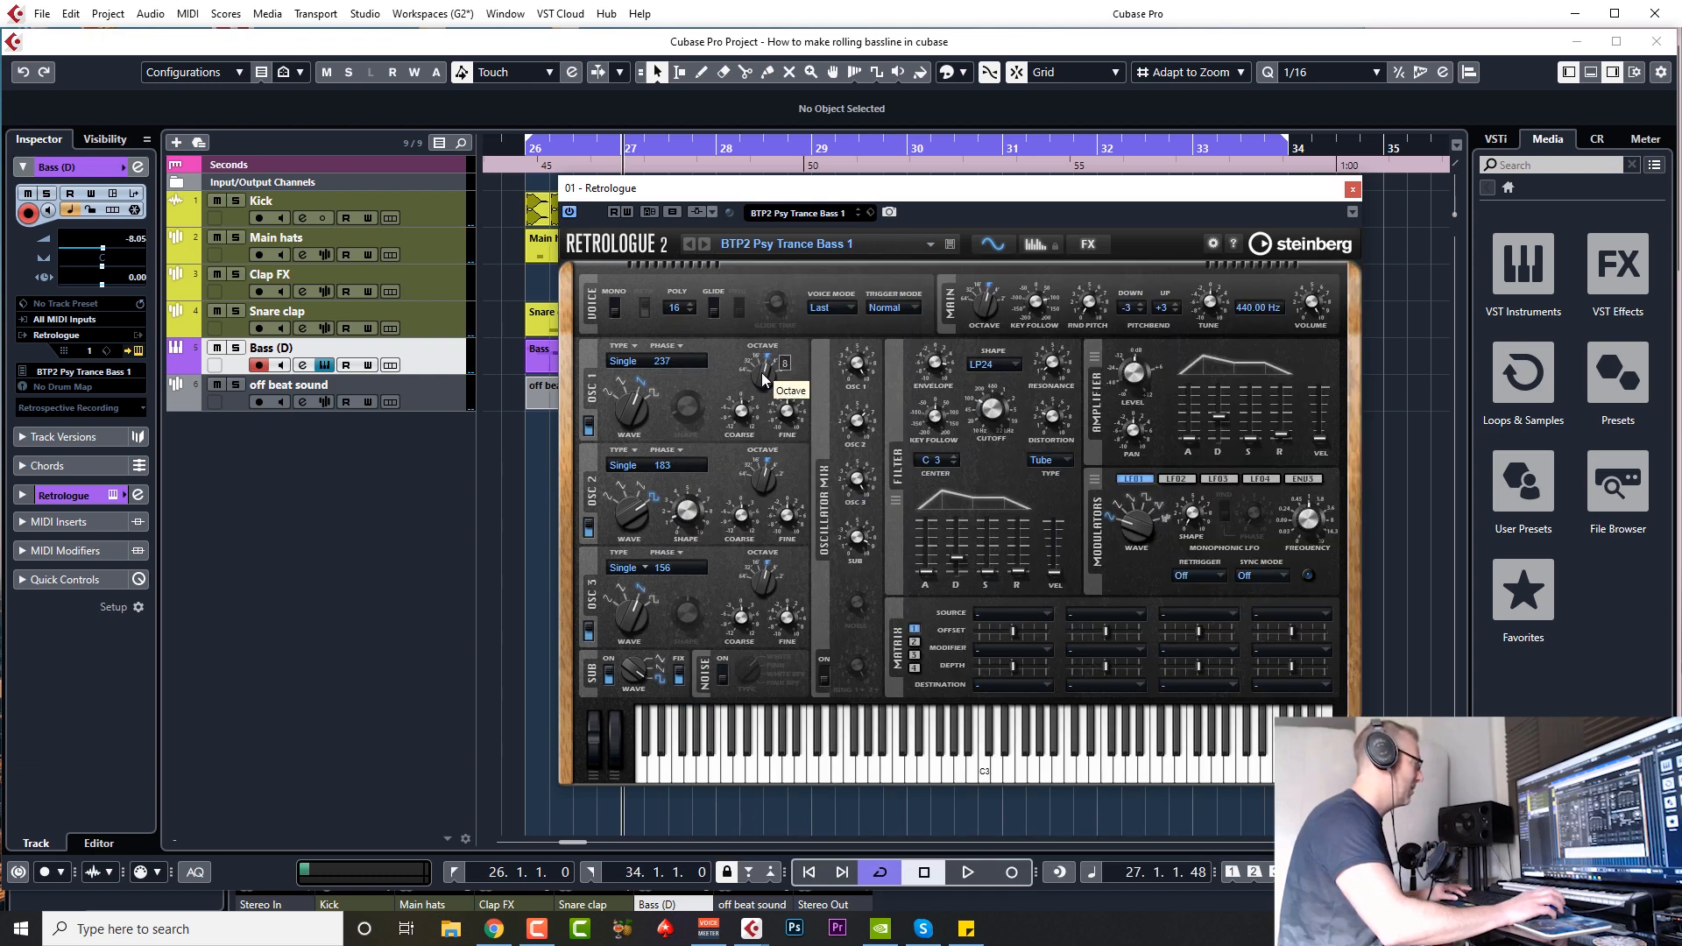
# - Audition the preset in the full mix while trying the filter cutoff, and close the instrument
pyautogui.press('space')
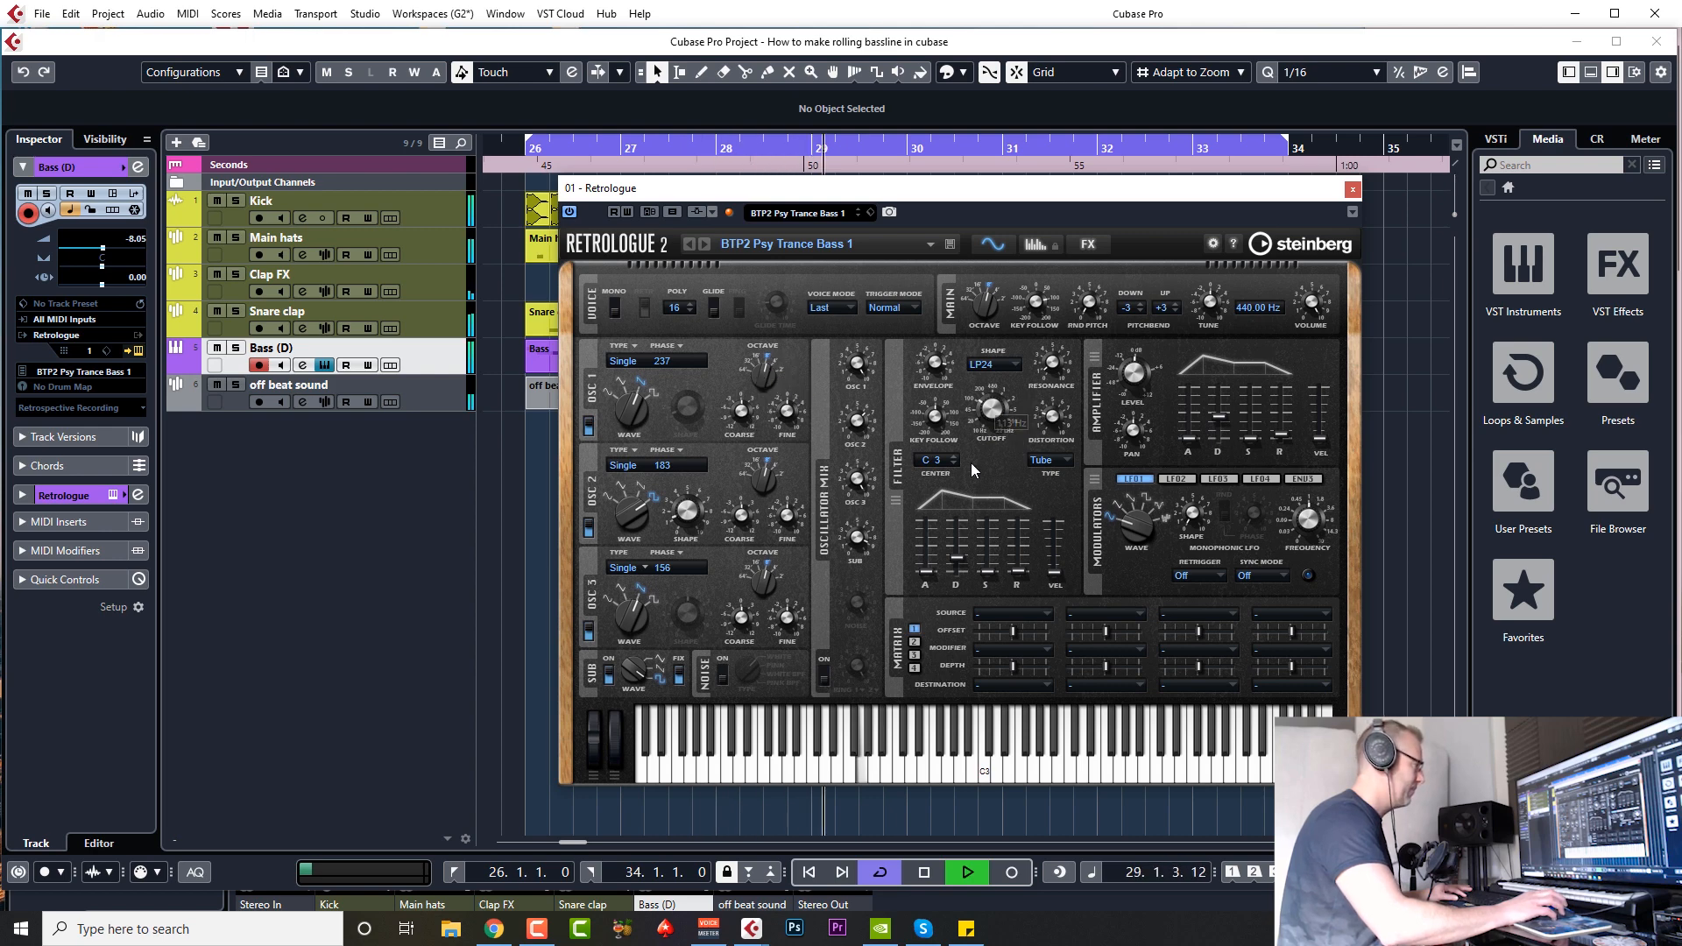
pyautogui.moveTo(992, 398)
pyautogui.mouseDown()
pyautogui.moveTo(1014, 367)
pyautogui.moveTo(991, 436)
pyautogui.moveTo(1006, 368)
pyautogui.moveTo(994, 415)
pyautogui.mouseUp()
pyautogui.press('space')
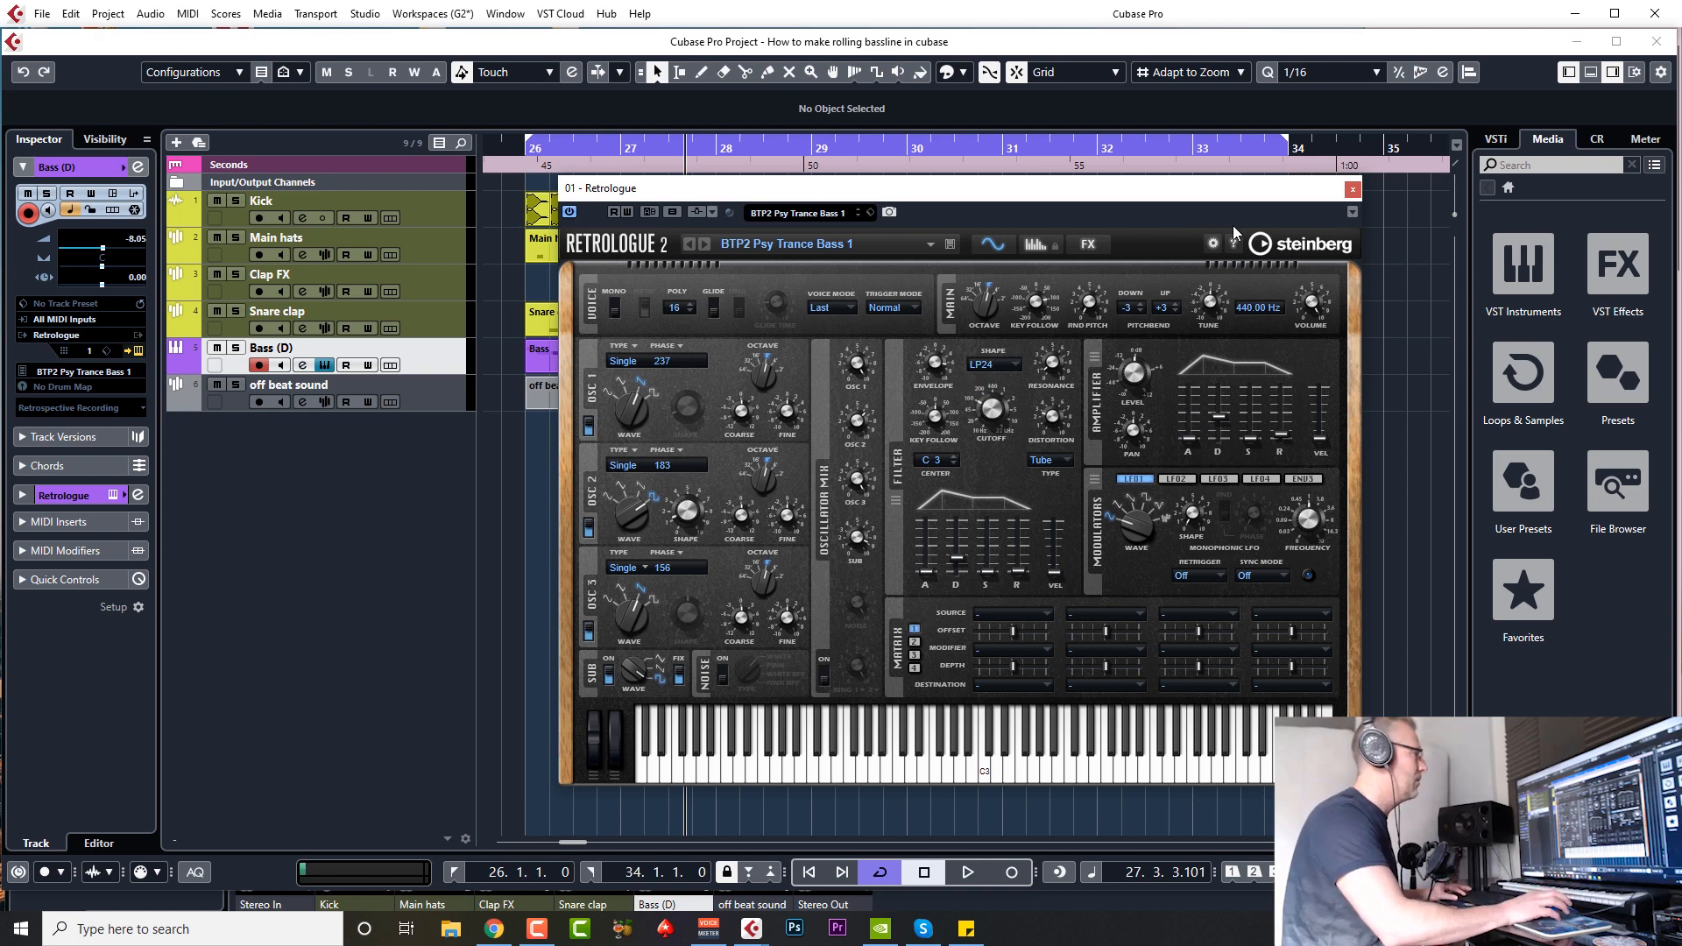
pyautogui.click(1353, 190)
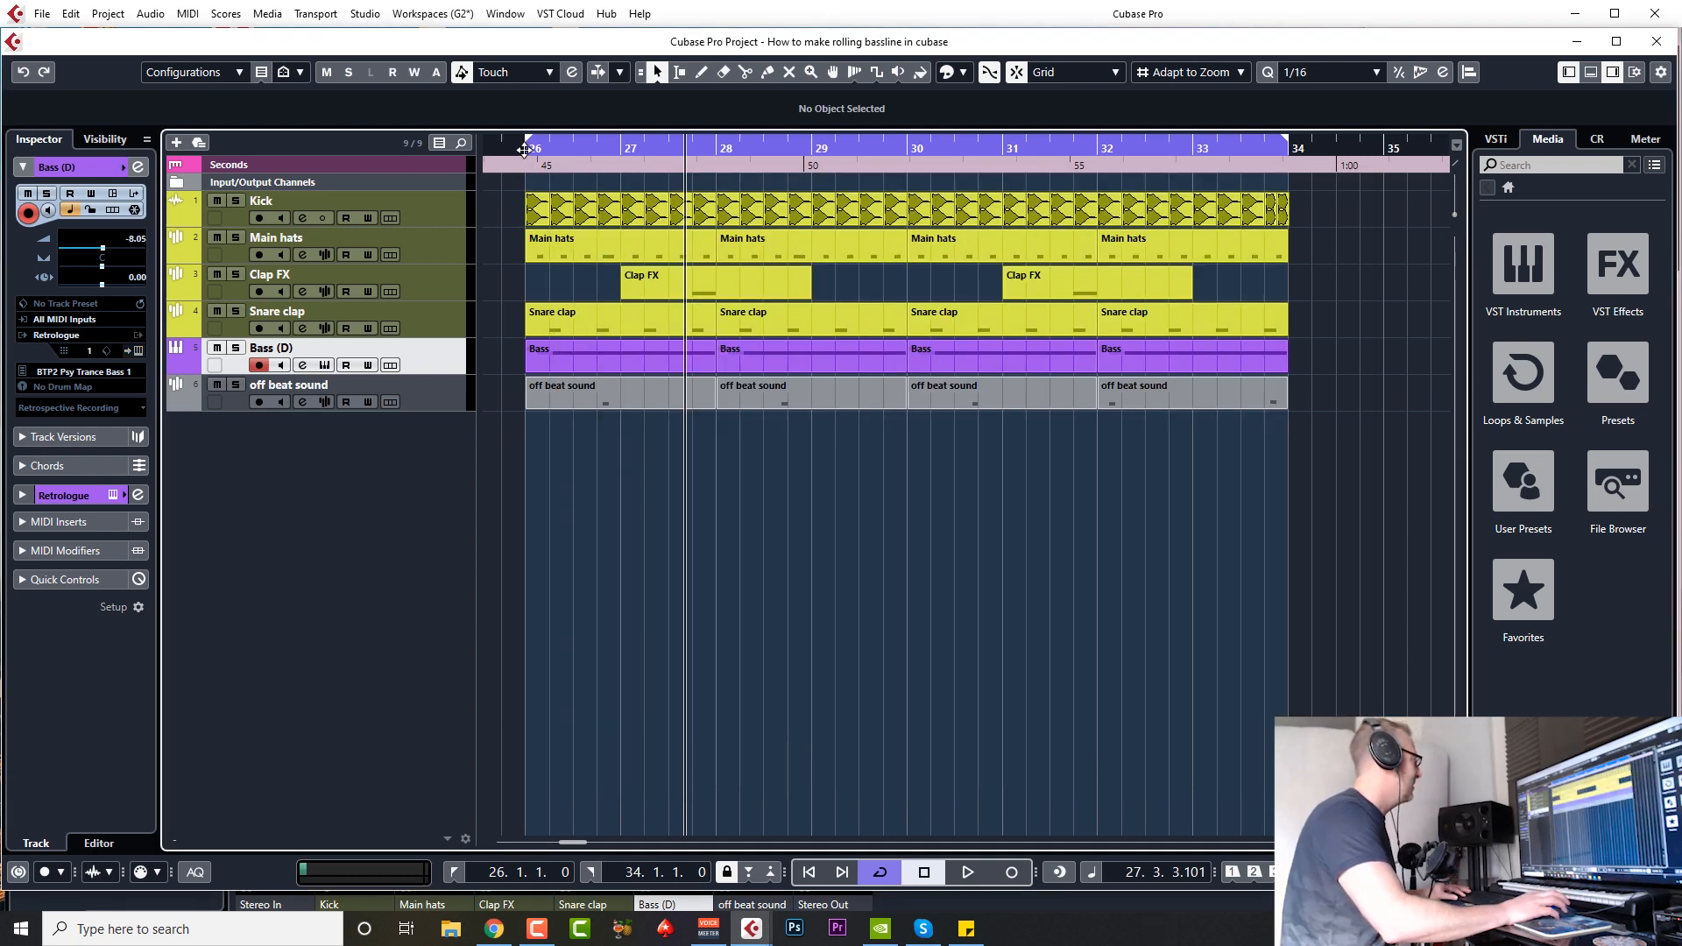
# - Play the loop from bar 26 and compare the groove with the Main hats track muted and unmuted
pyautogui.click(524, 150)
pyautogui.click(218, 237)
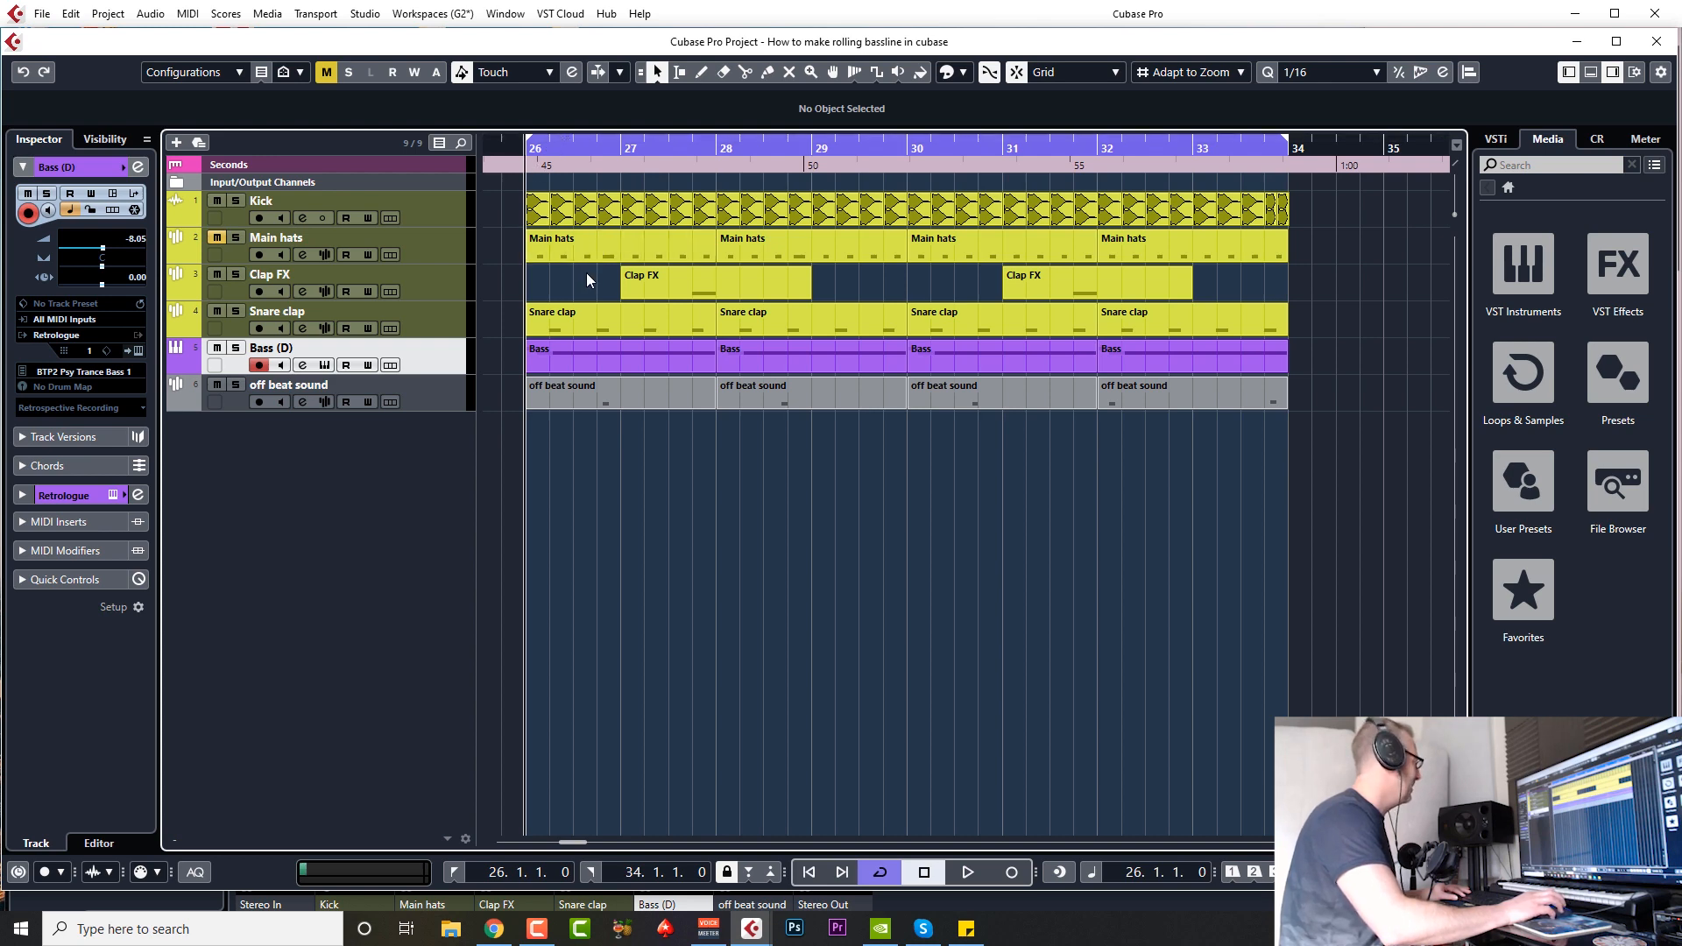
pyautogui.press('space')
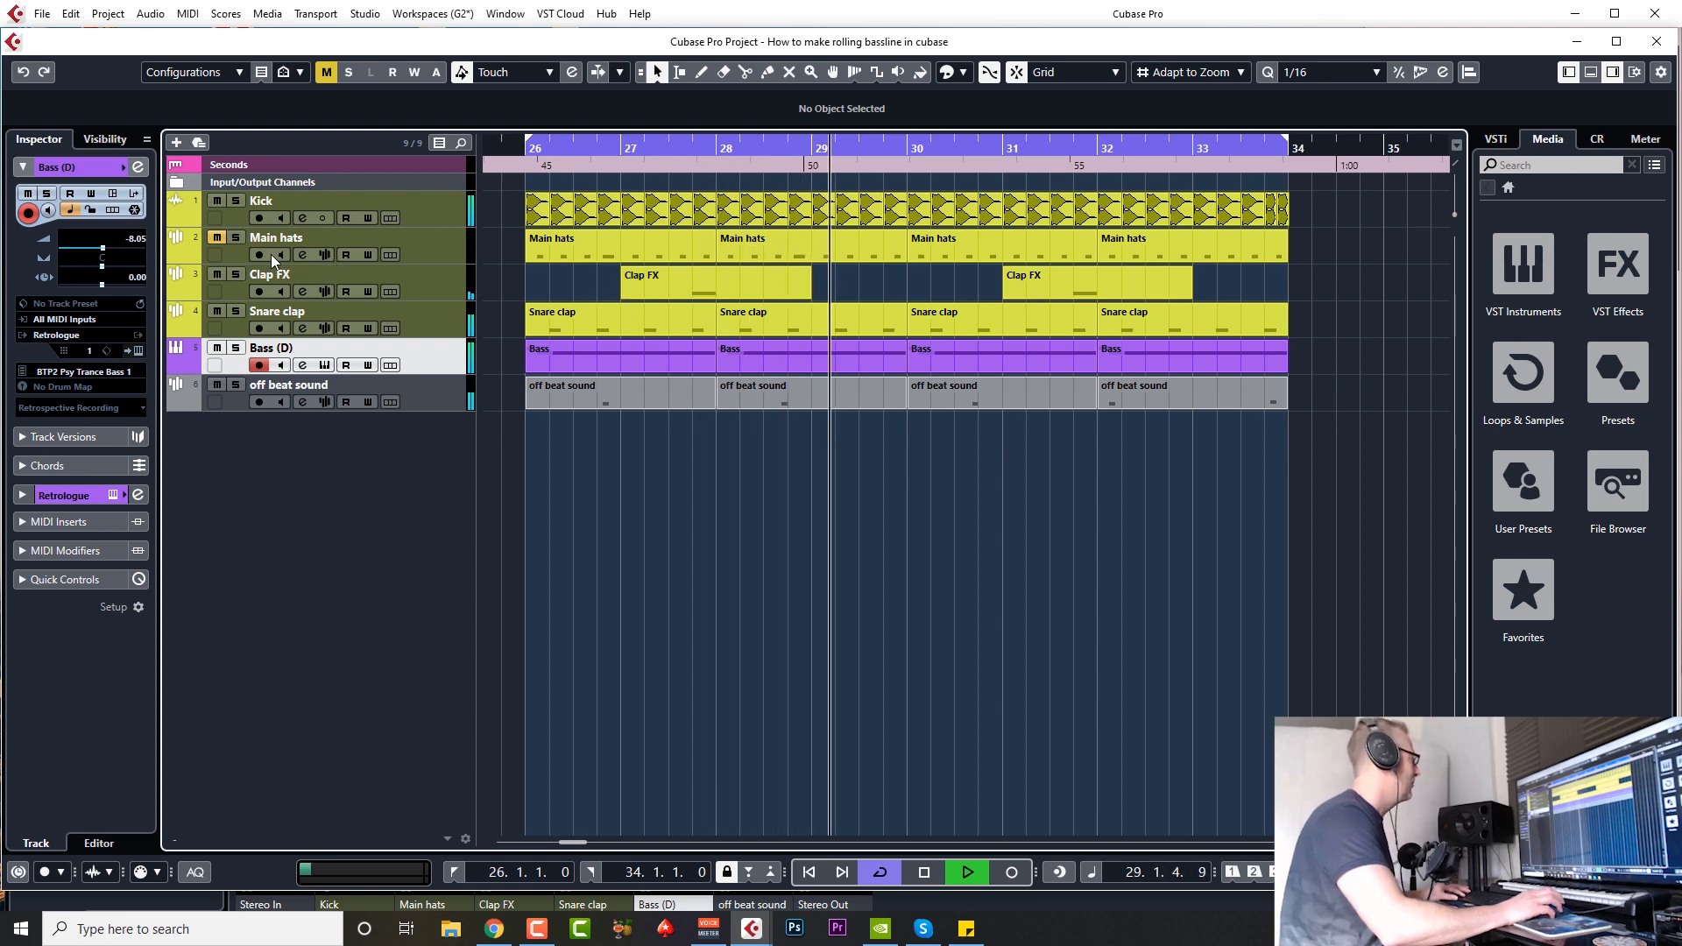
pyautogui.click(217, 237)
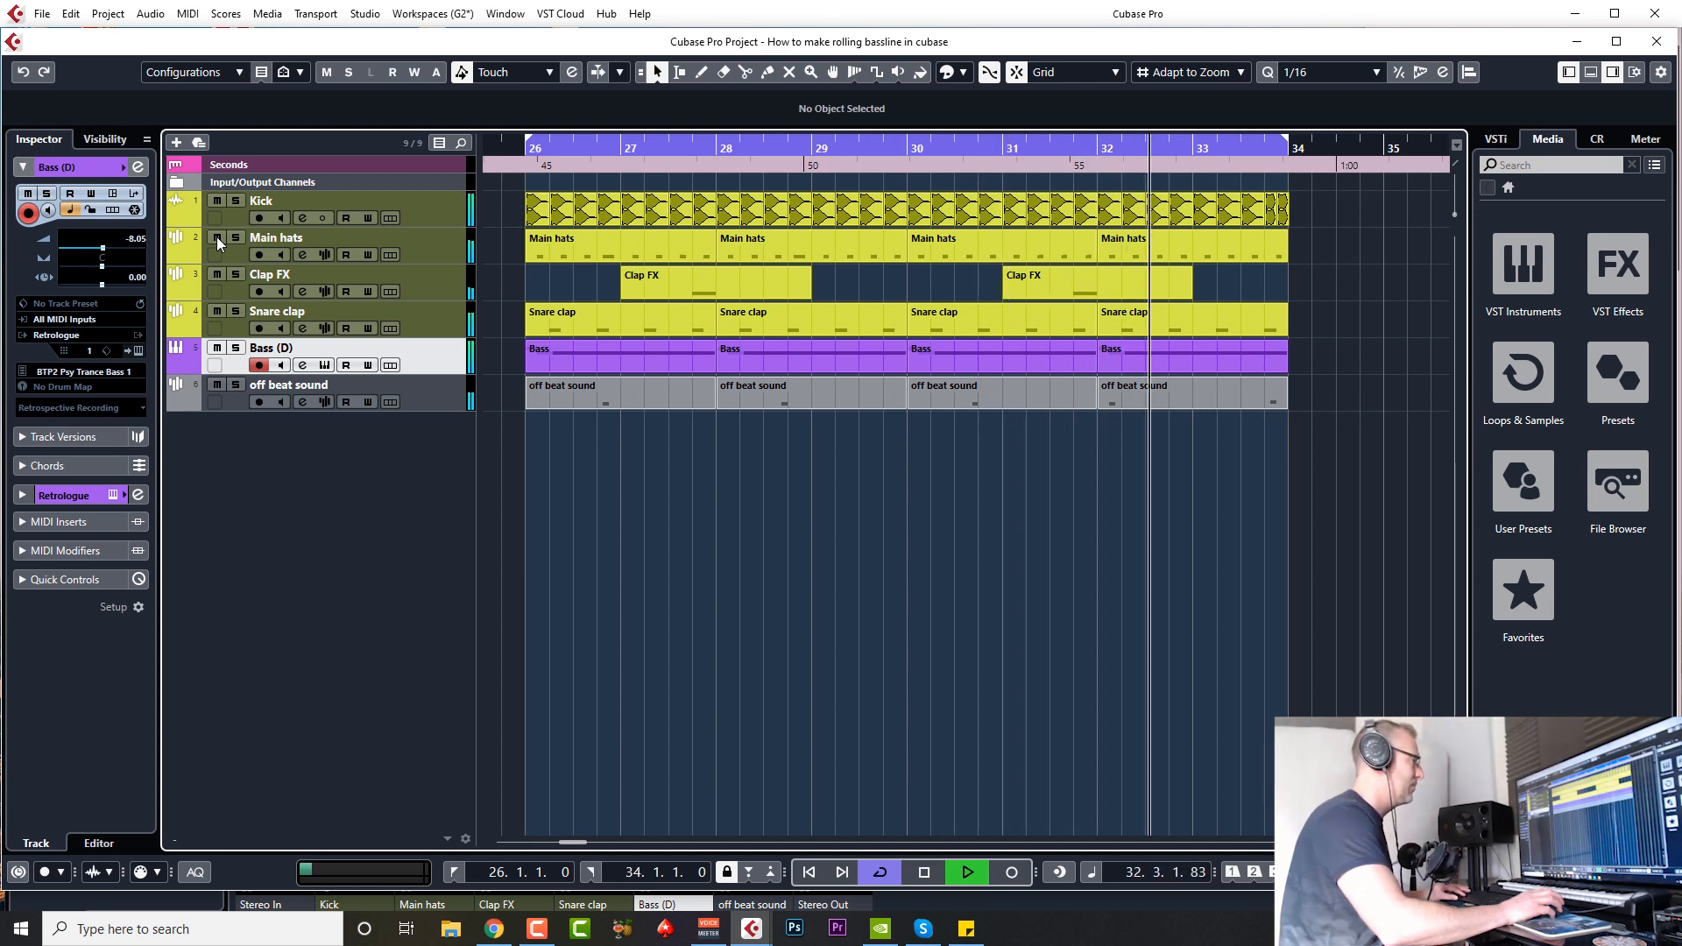
pyautogui.click(217, 236)
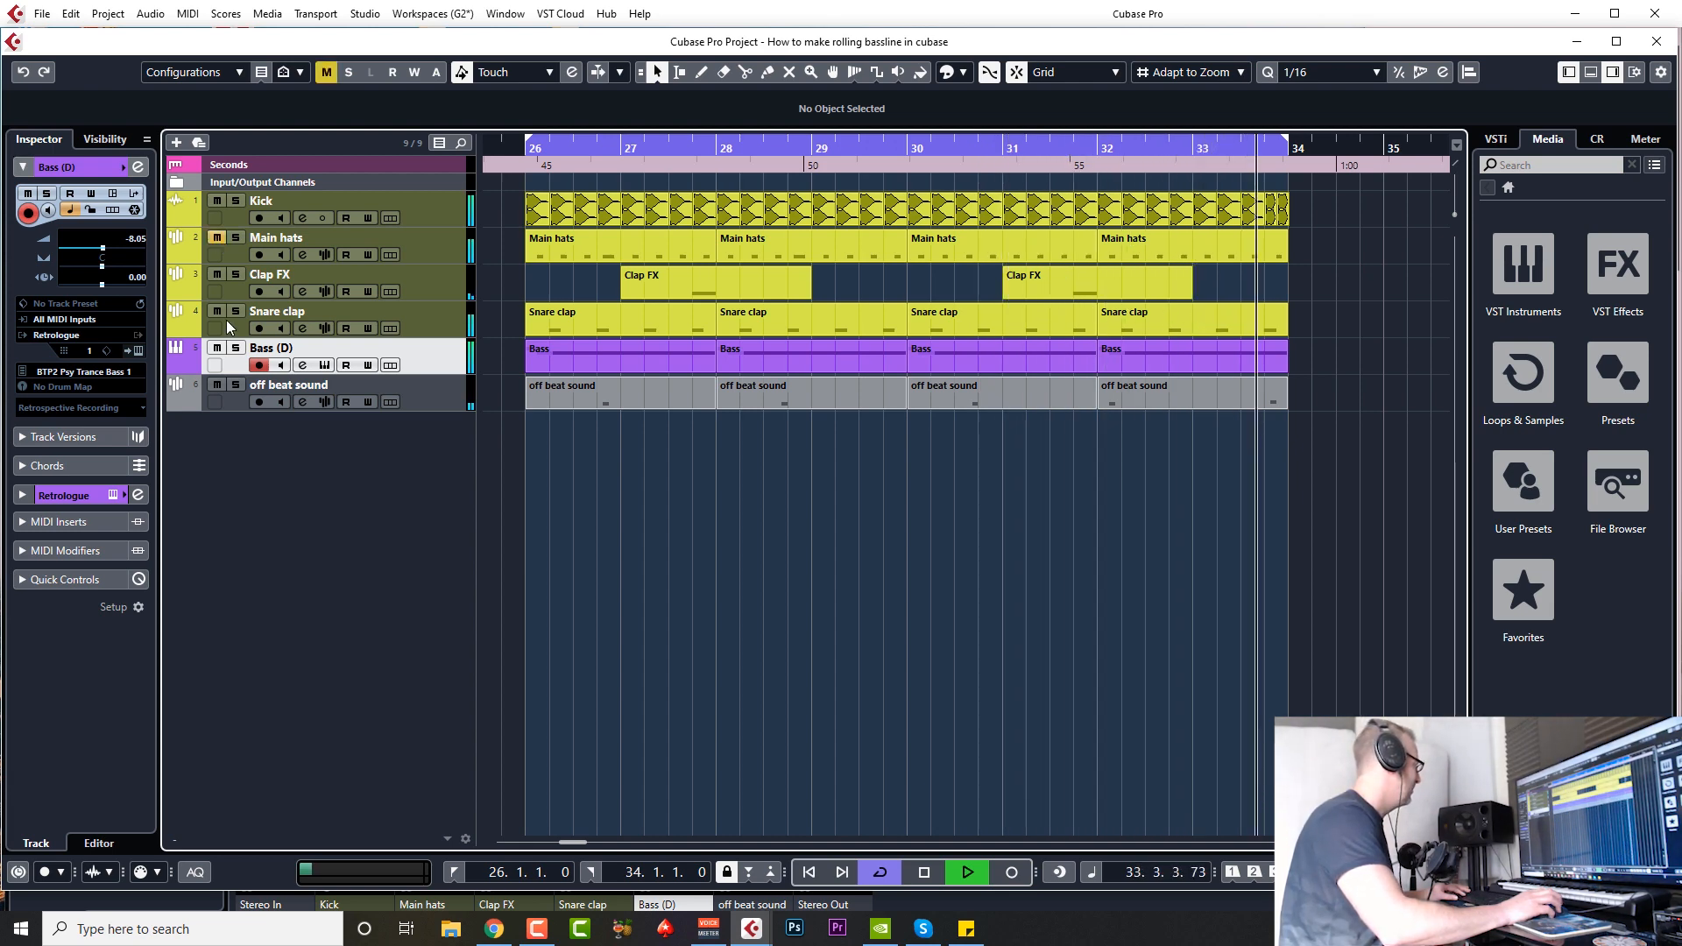
# - Mute the Bass track to hear the loop without it, restore Bass and Main hats, and stop playback
pyautogui.click(216, 347)
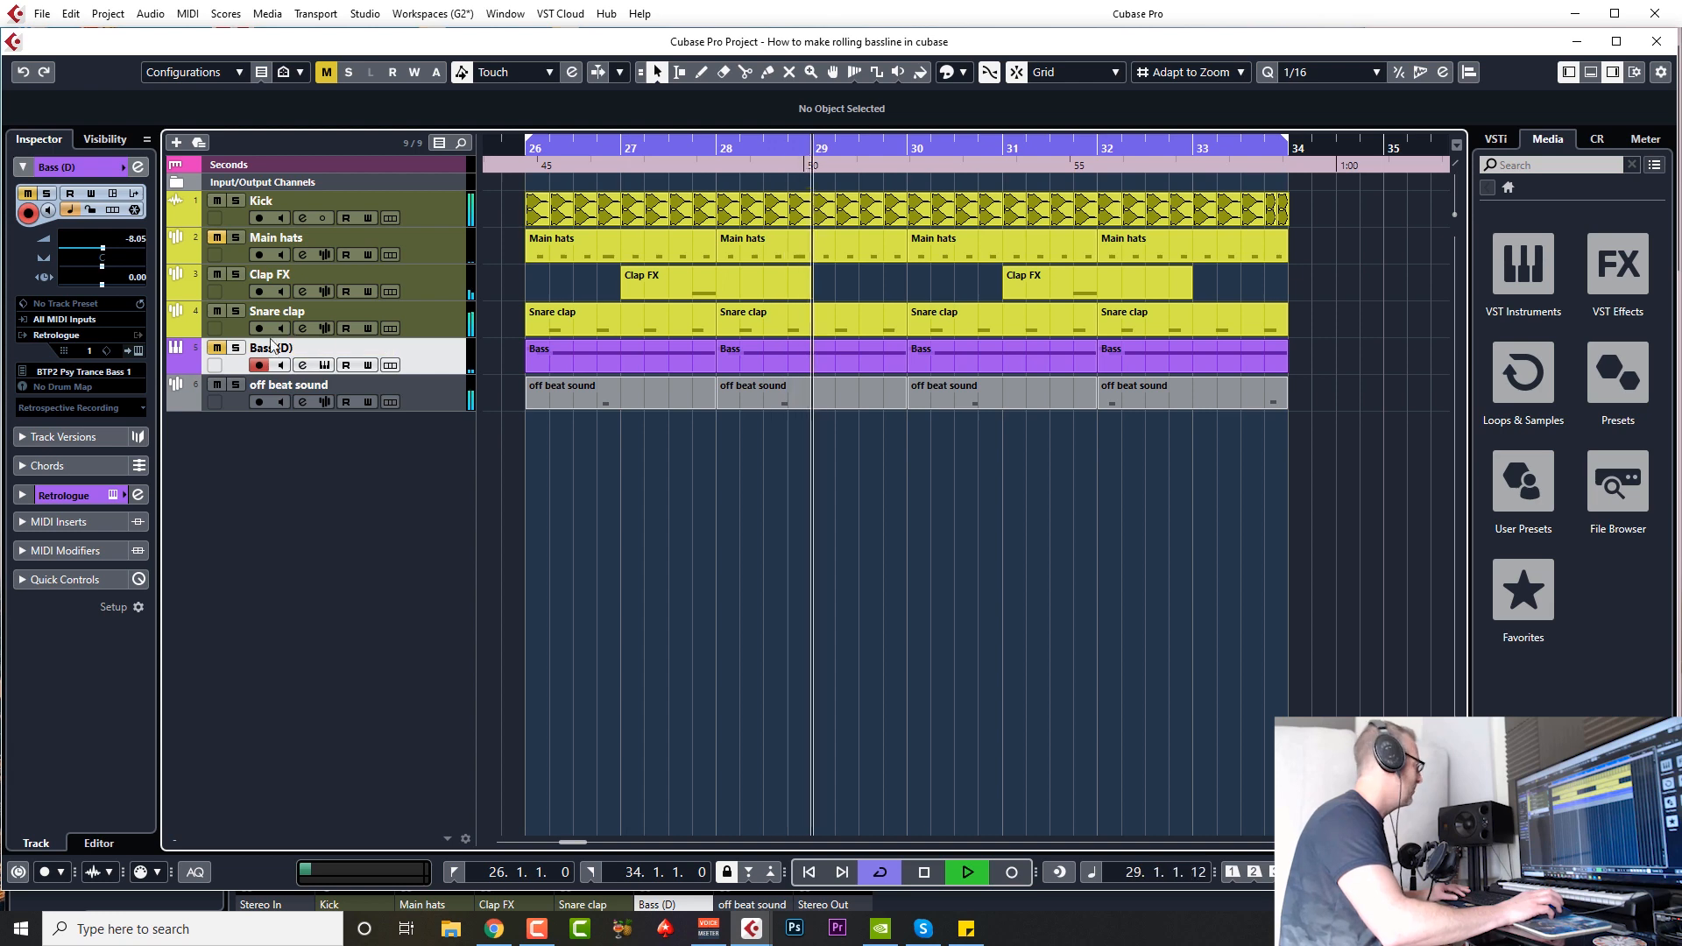
pyautogui.click(218, 238)
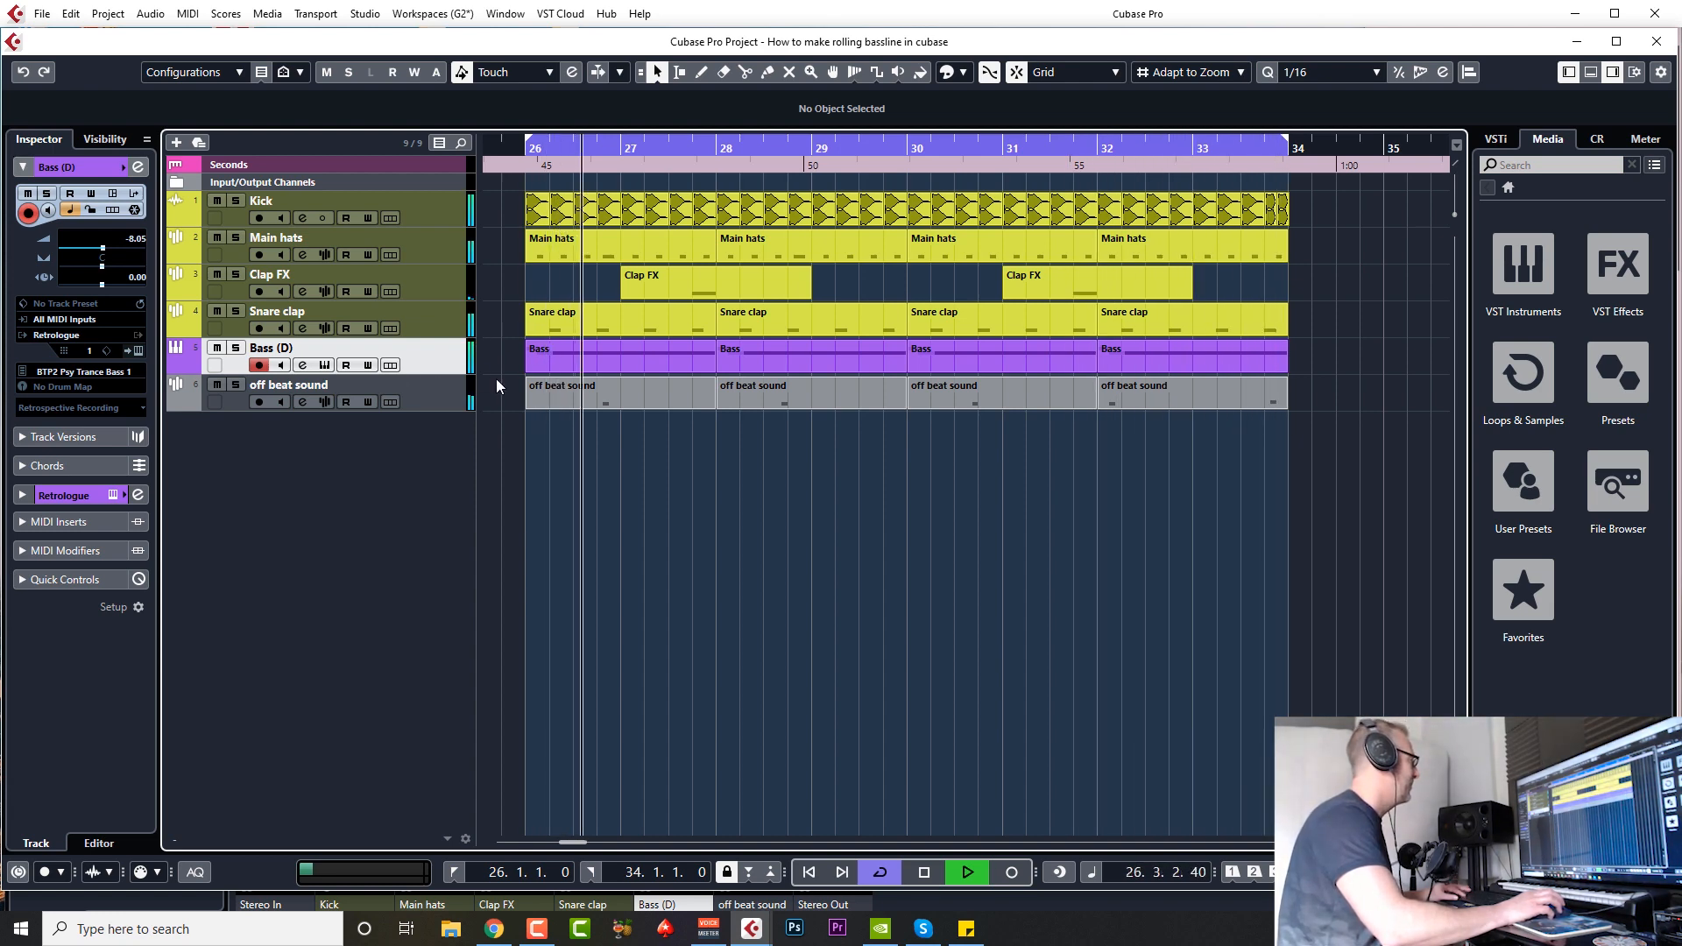
pyautogui.press('space')
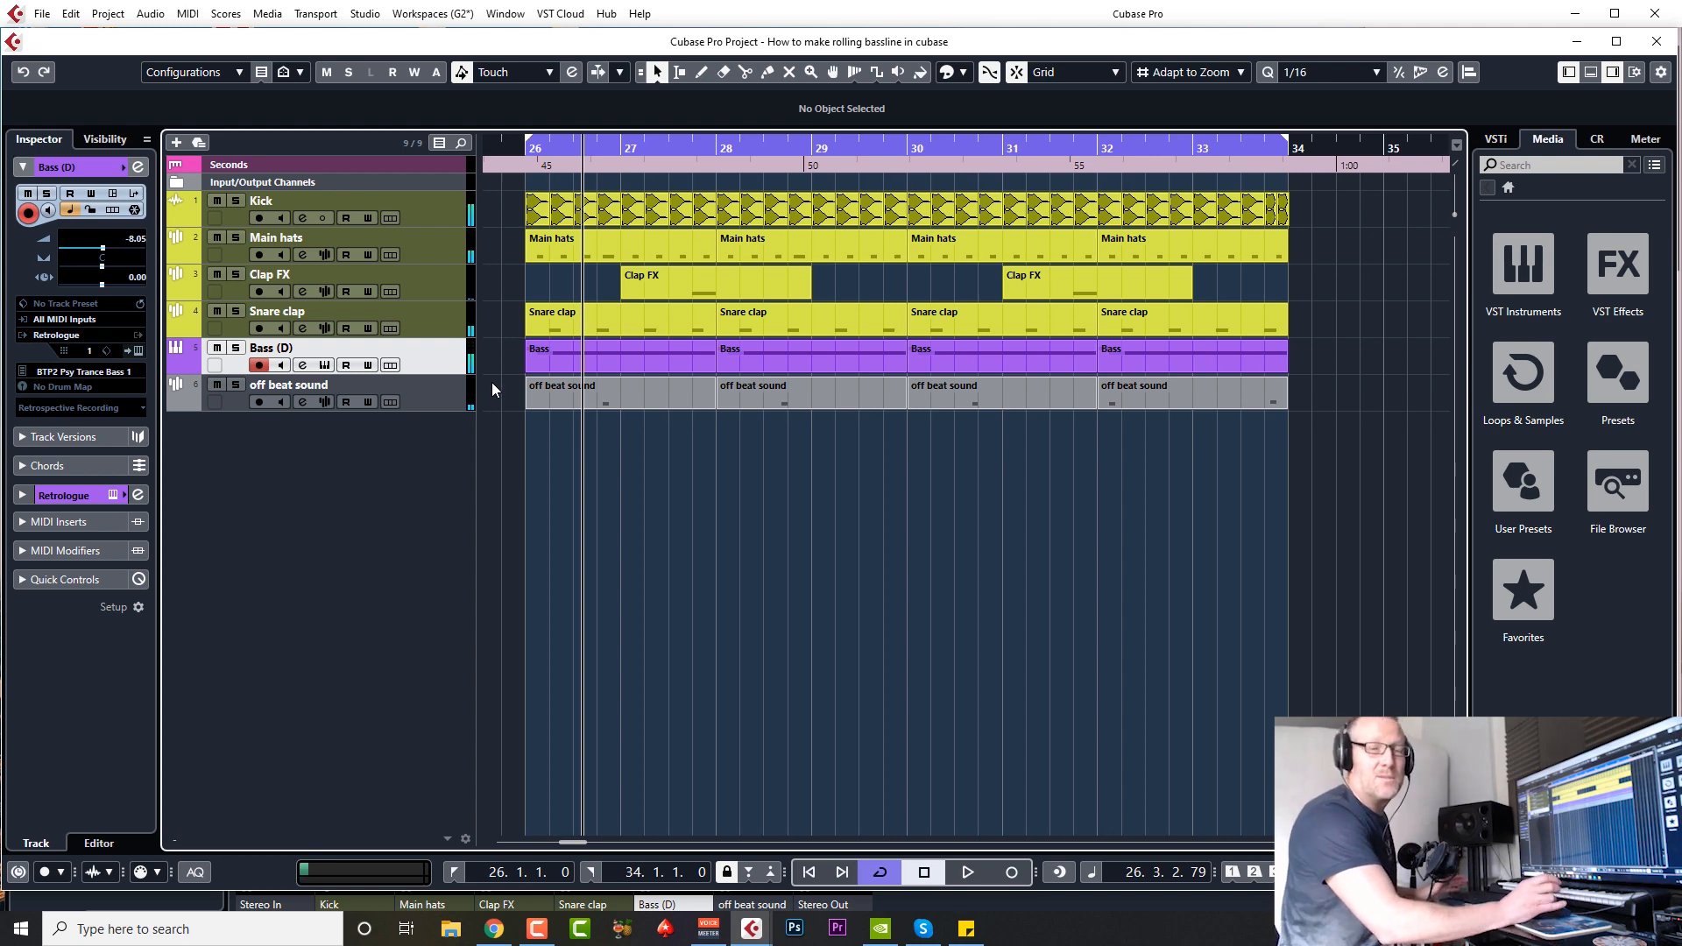